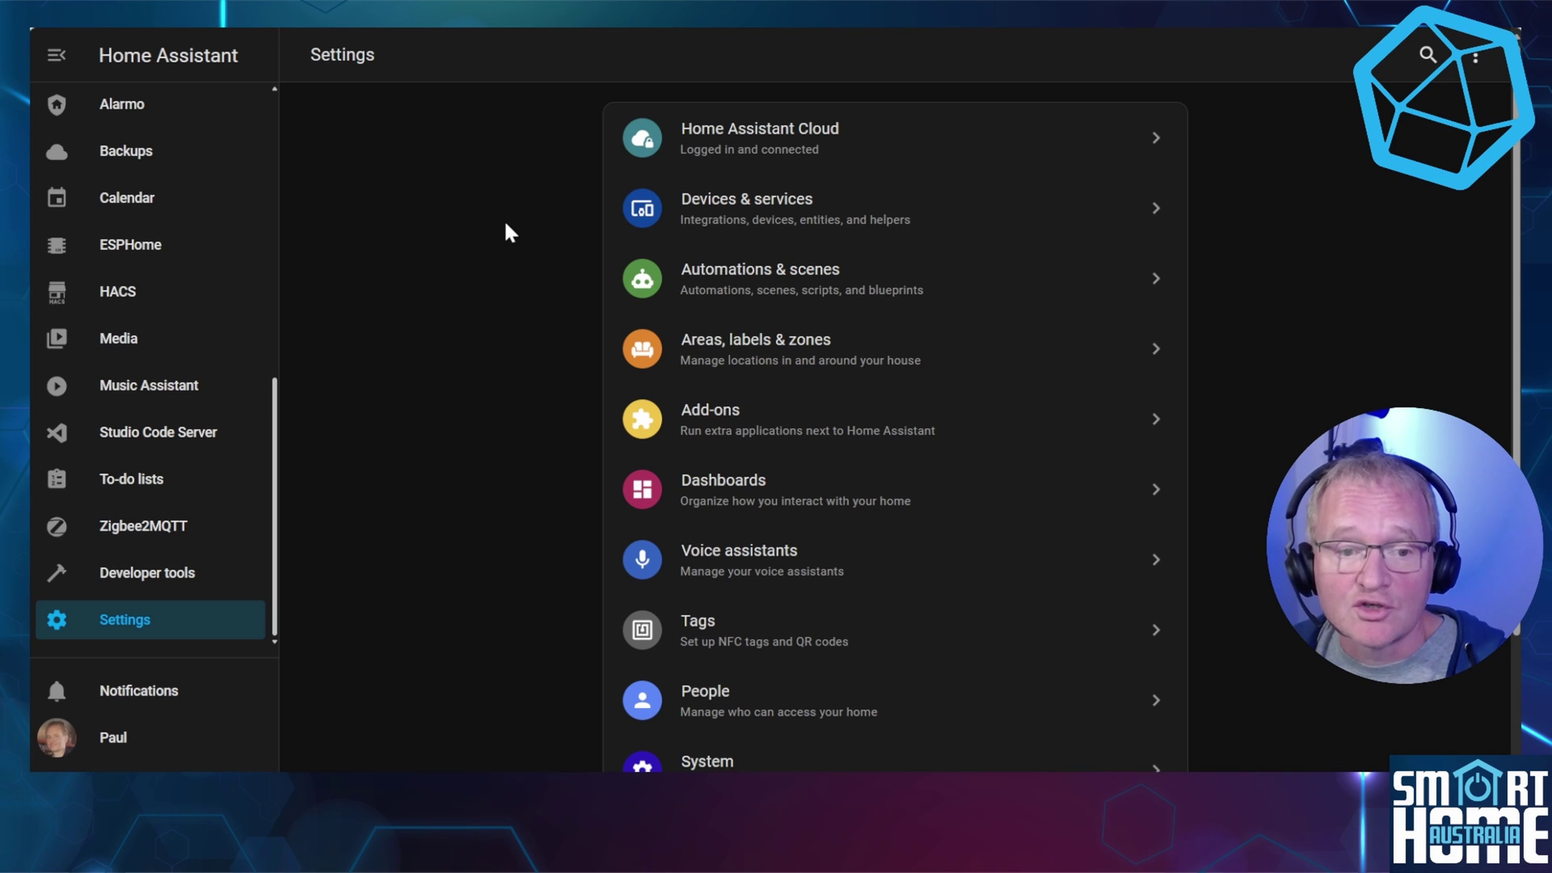
Check the Core and OS versions on the About page, then view the installed add-ons
scroll(970, 277, "down", 3)
left_click(776, 704)
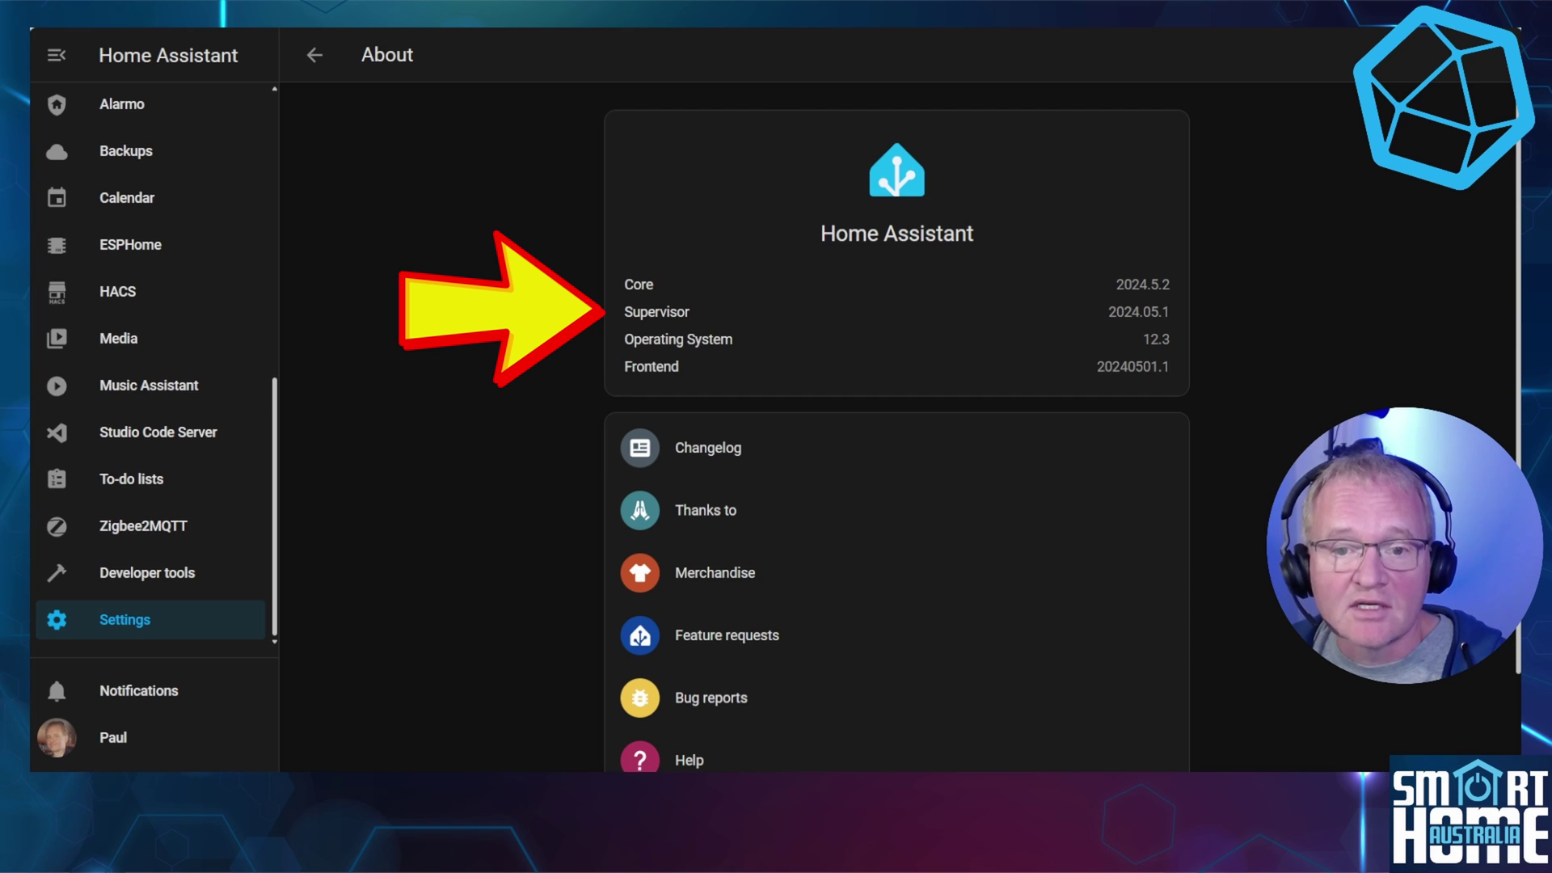
left_click(105, 625)
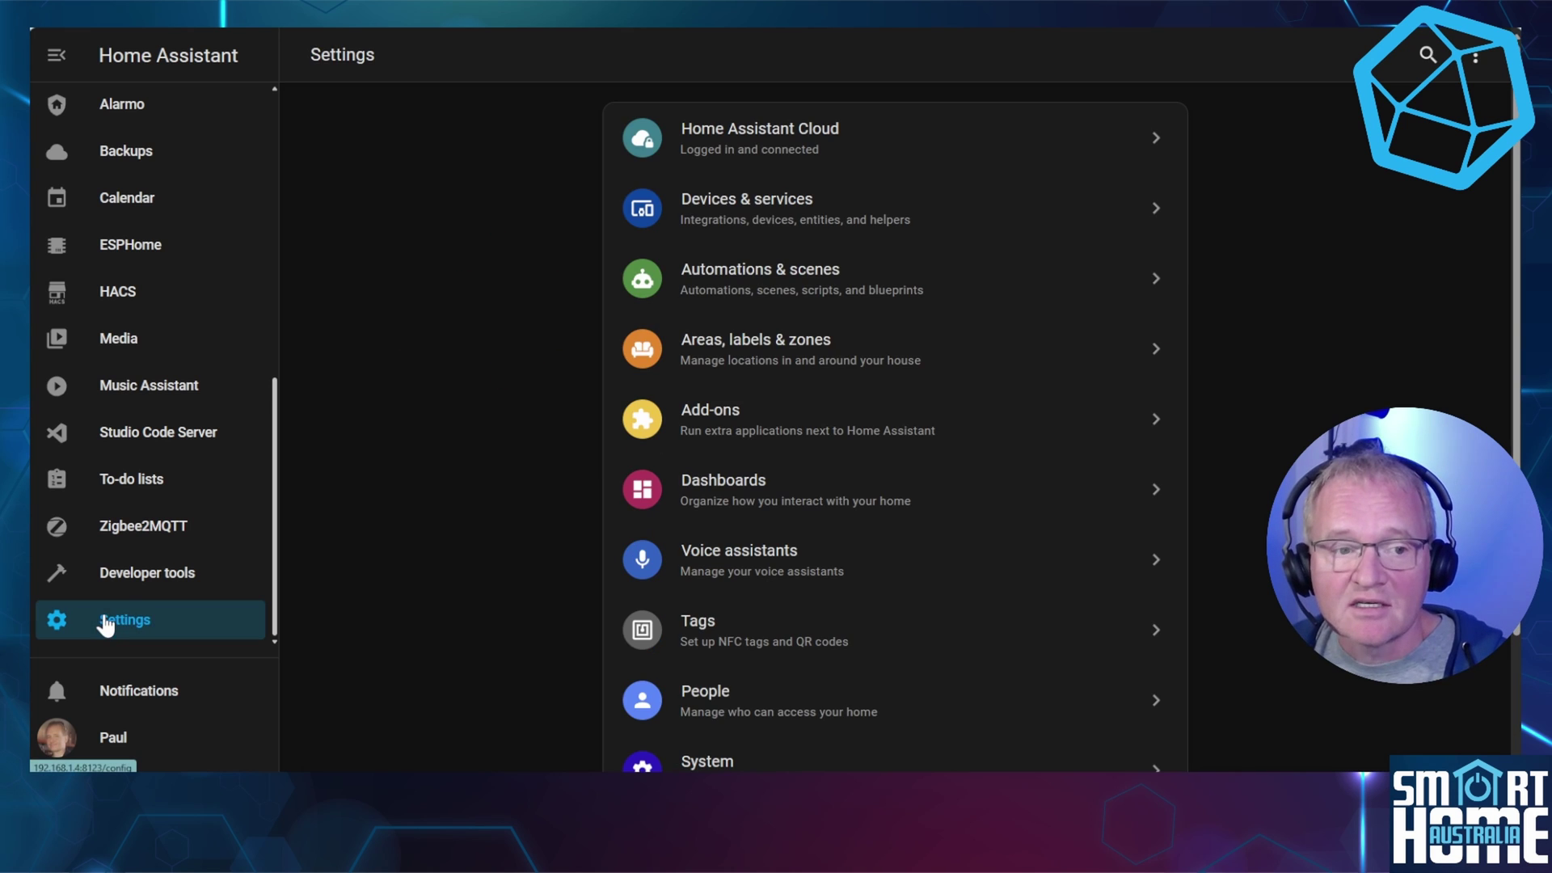
left_click(707, 437)
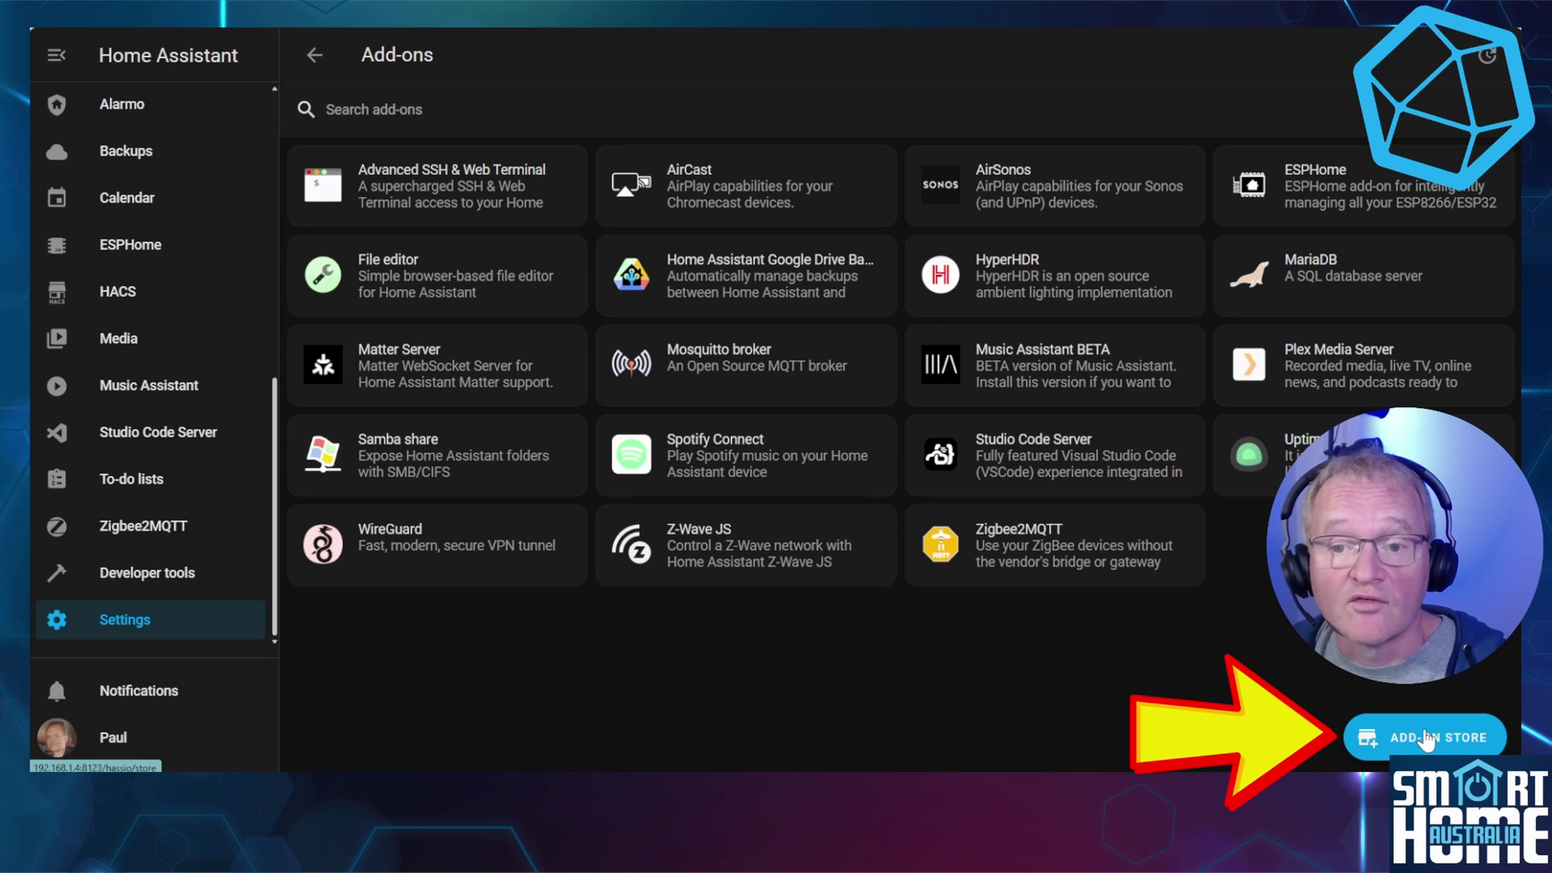
Install the InfluxDB add-on from the Add-on Store, enabling Watchdog and Show in sidebar
left_click(1426, 737)
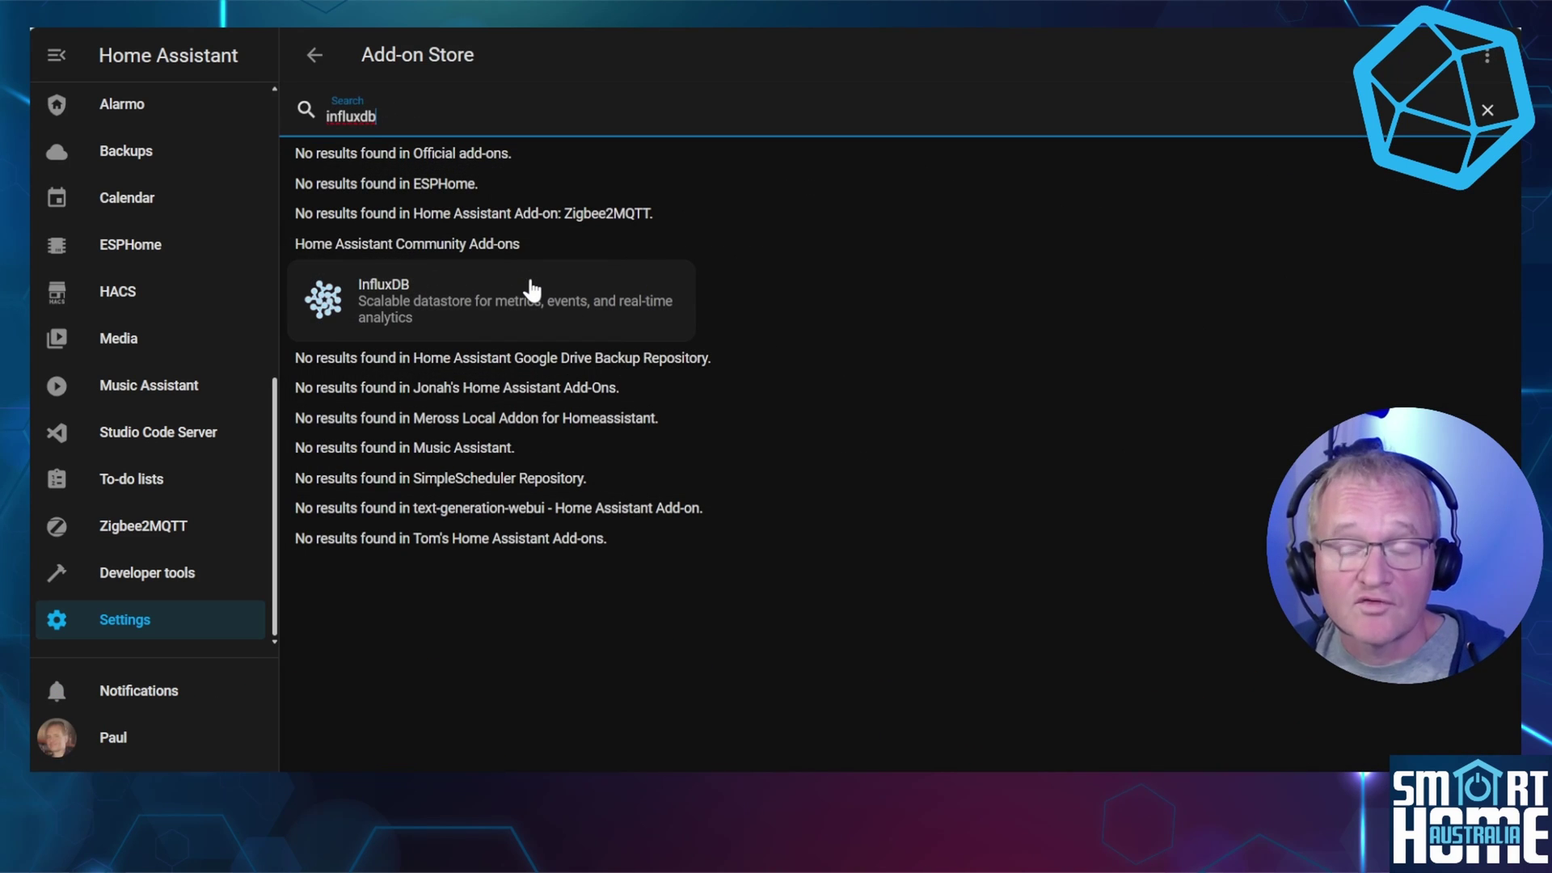
left_click(531, 290)
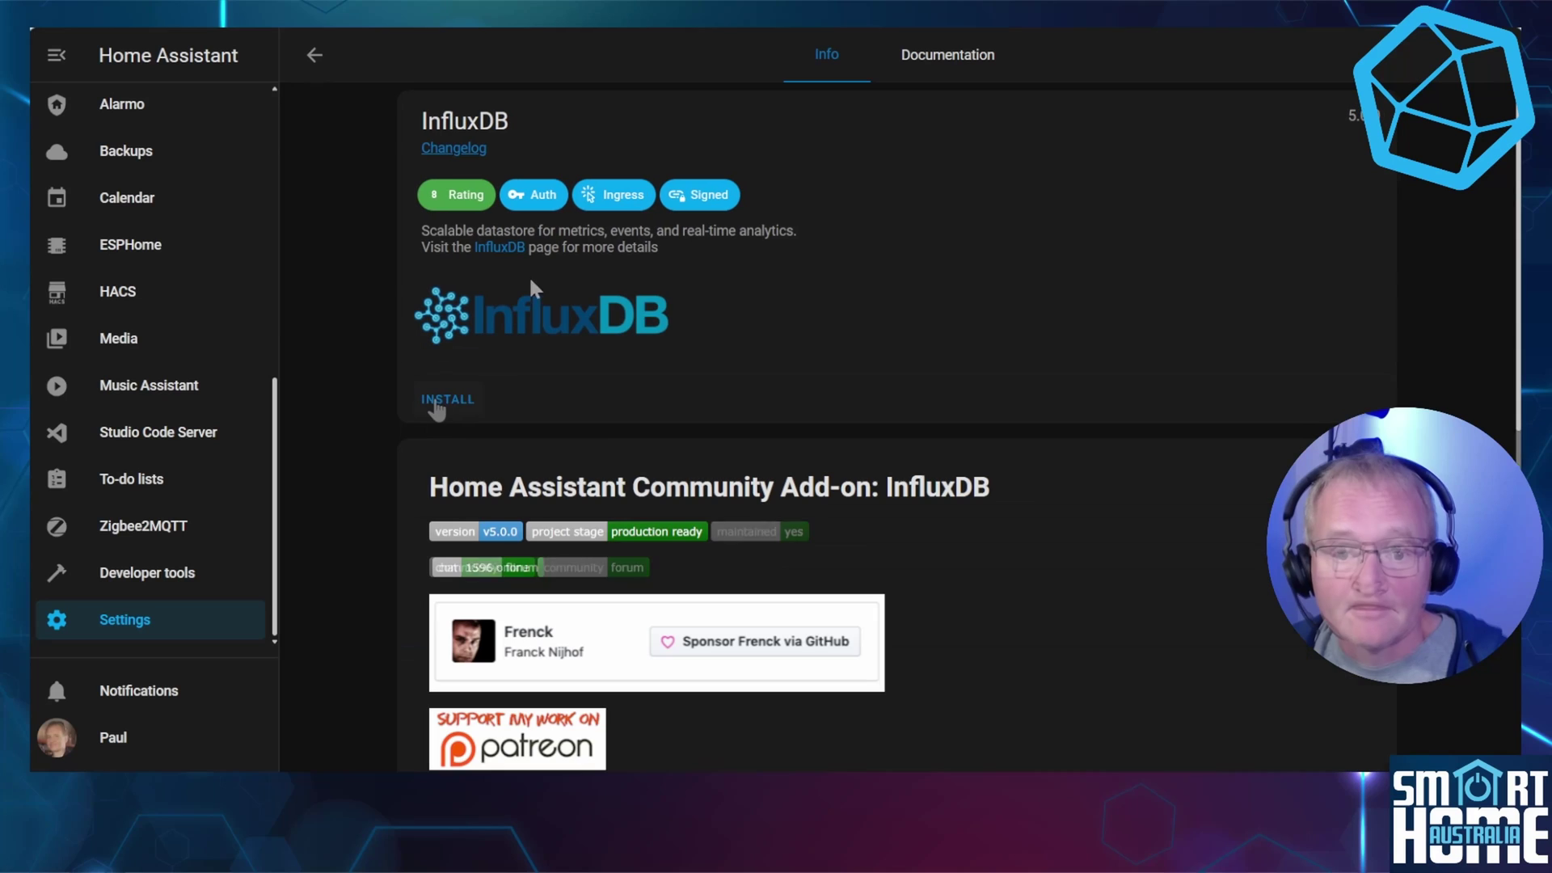
left_click(435, 400)
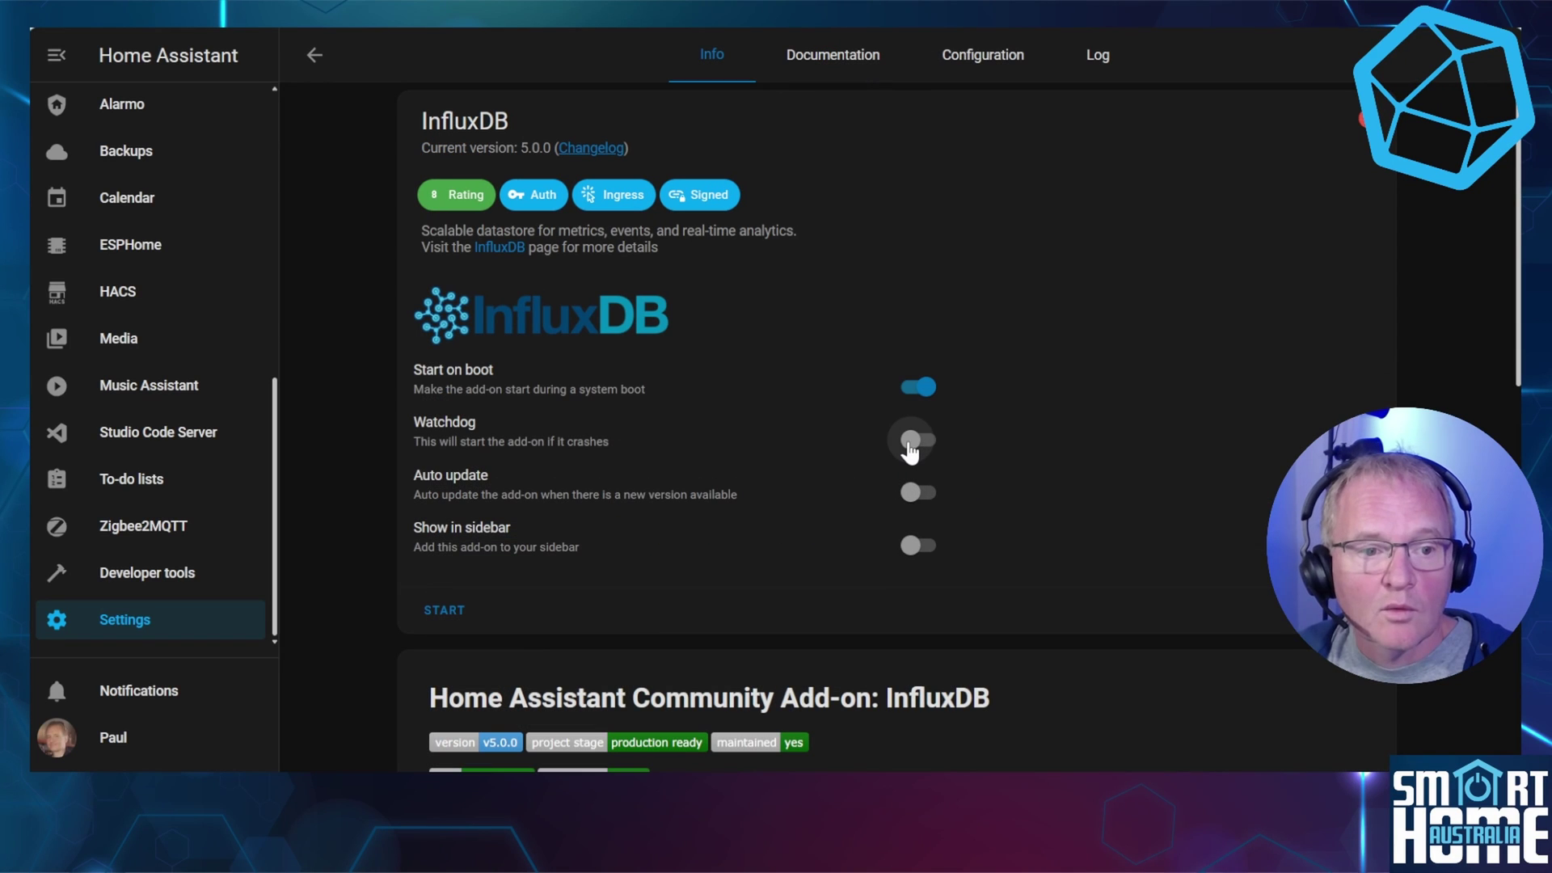
left_click(913, 441)
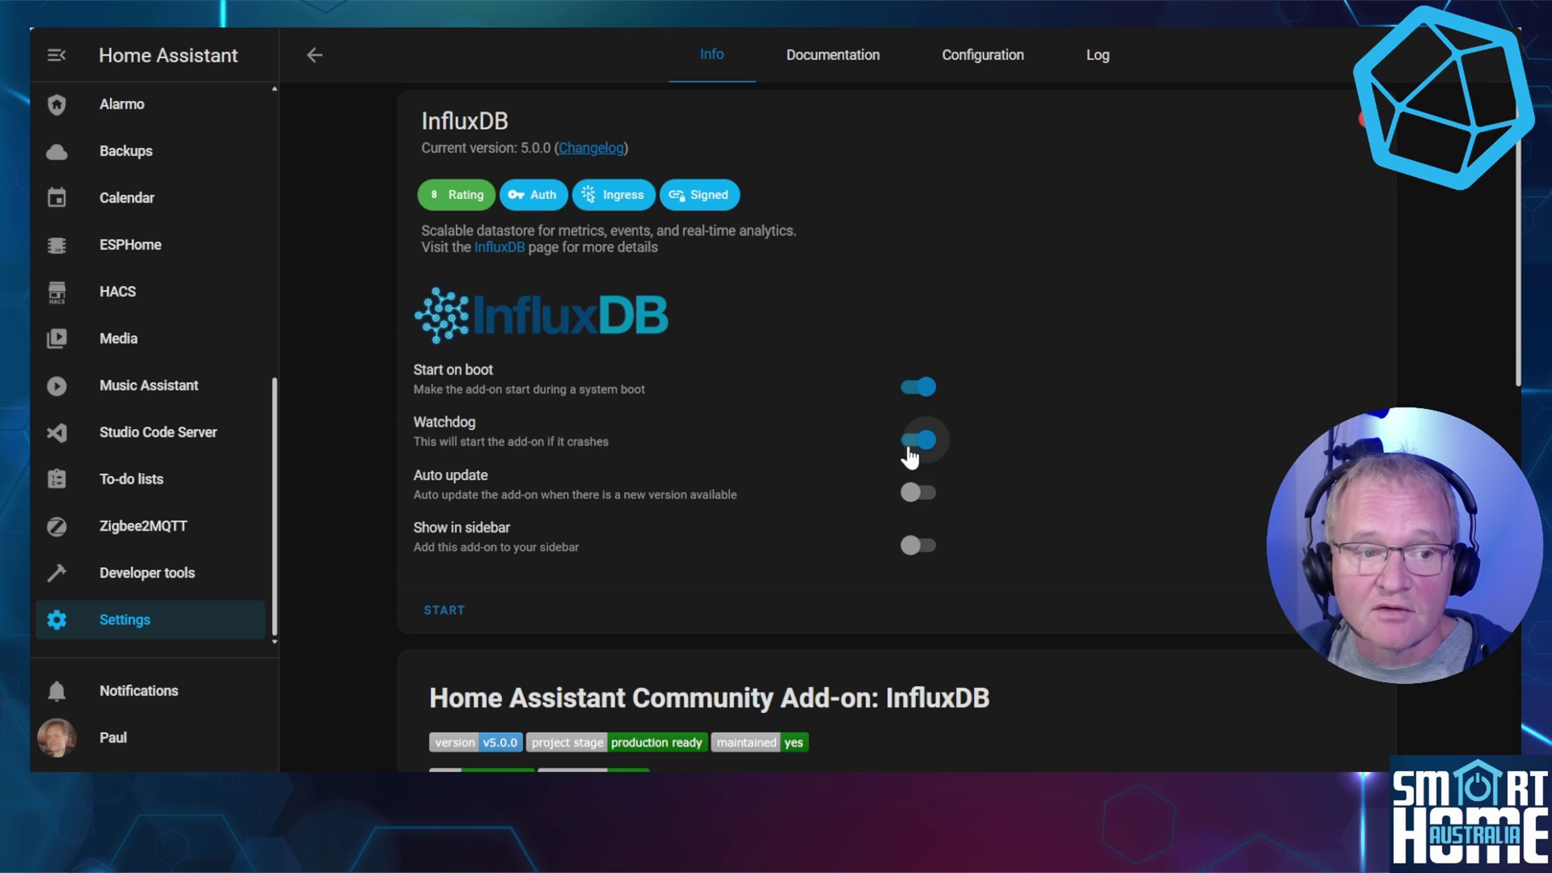
left_click(918, 547)
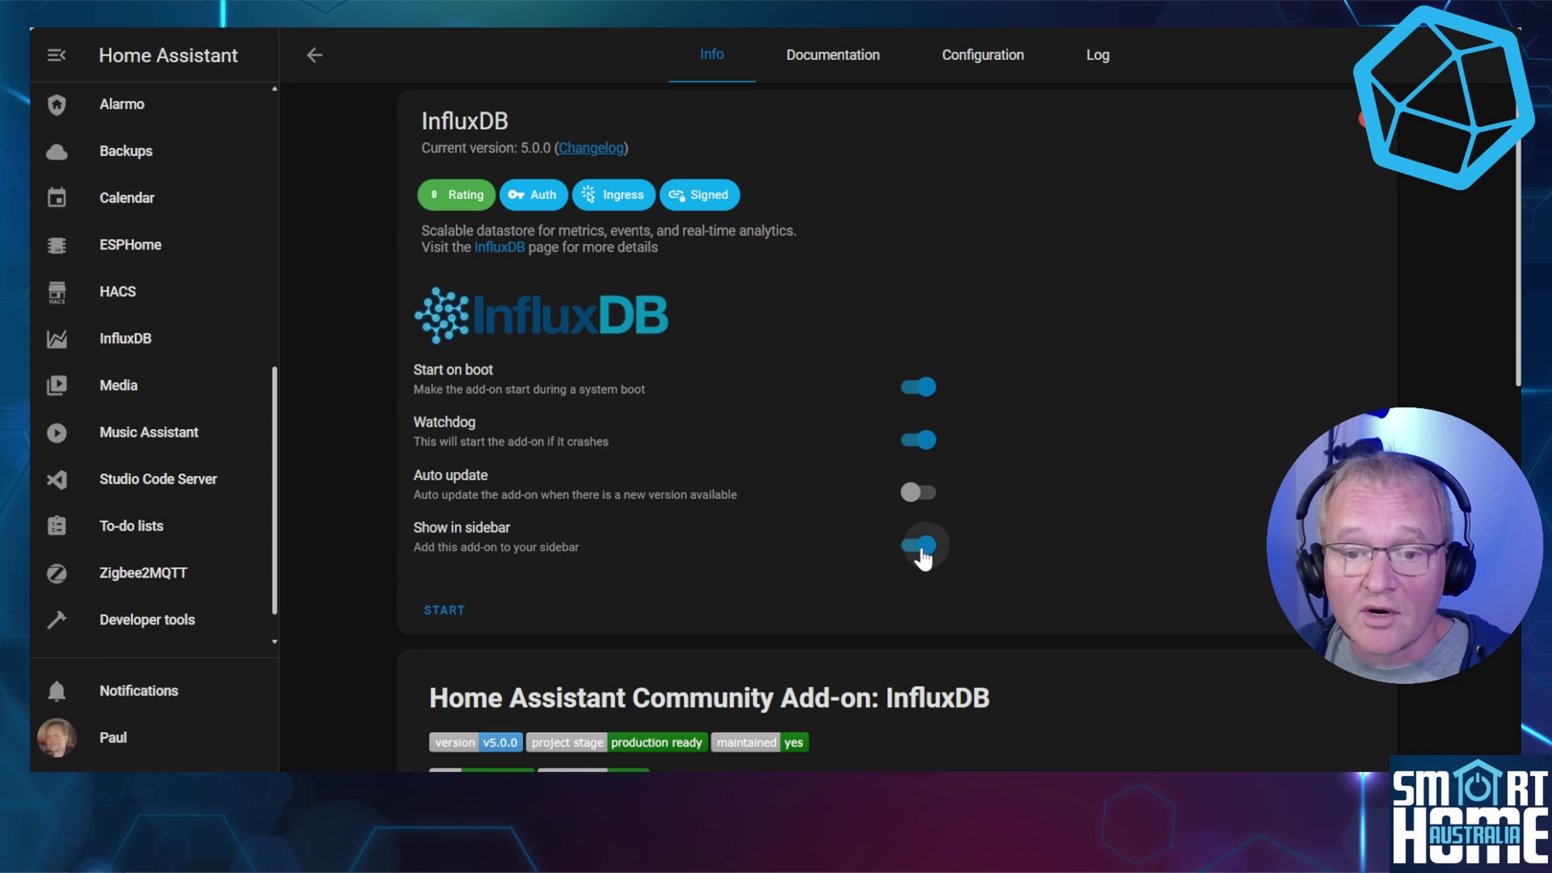
Start the InfluxDB add-on and open its Chronograf web UI from the sidebar
left_click(433, 611)
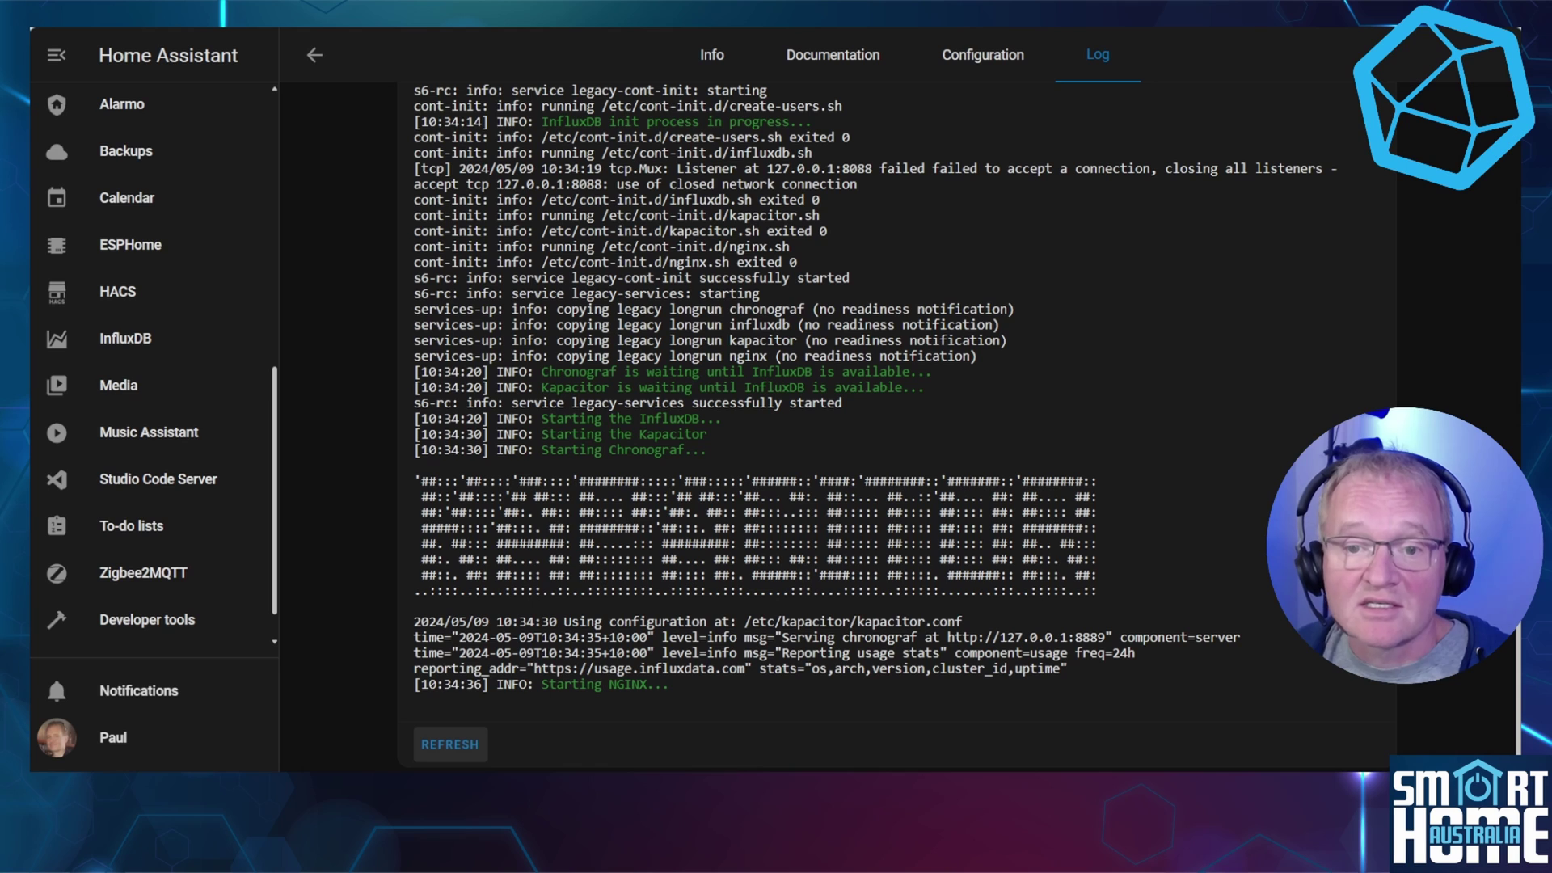
left_click(147, 340)
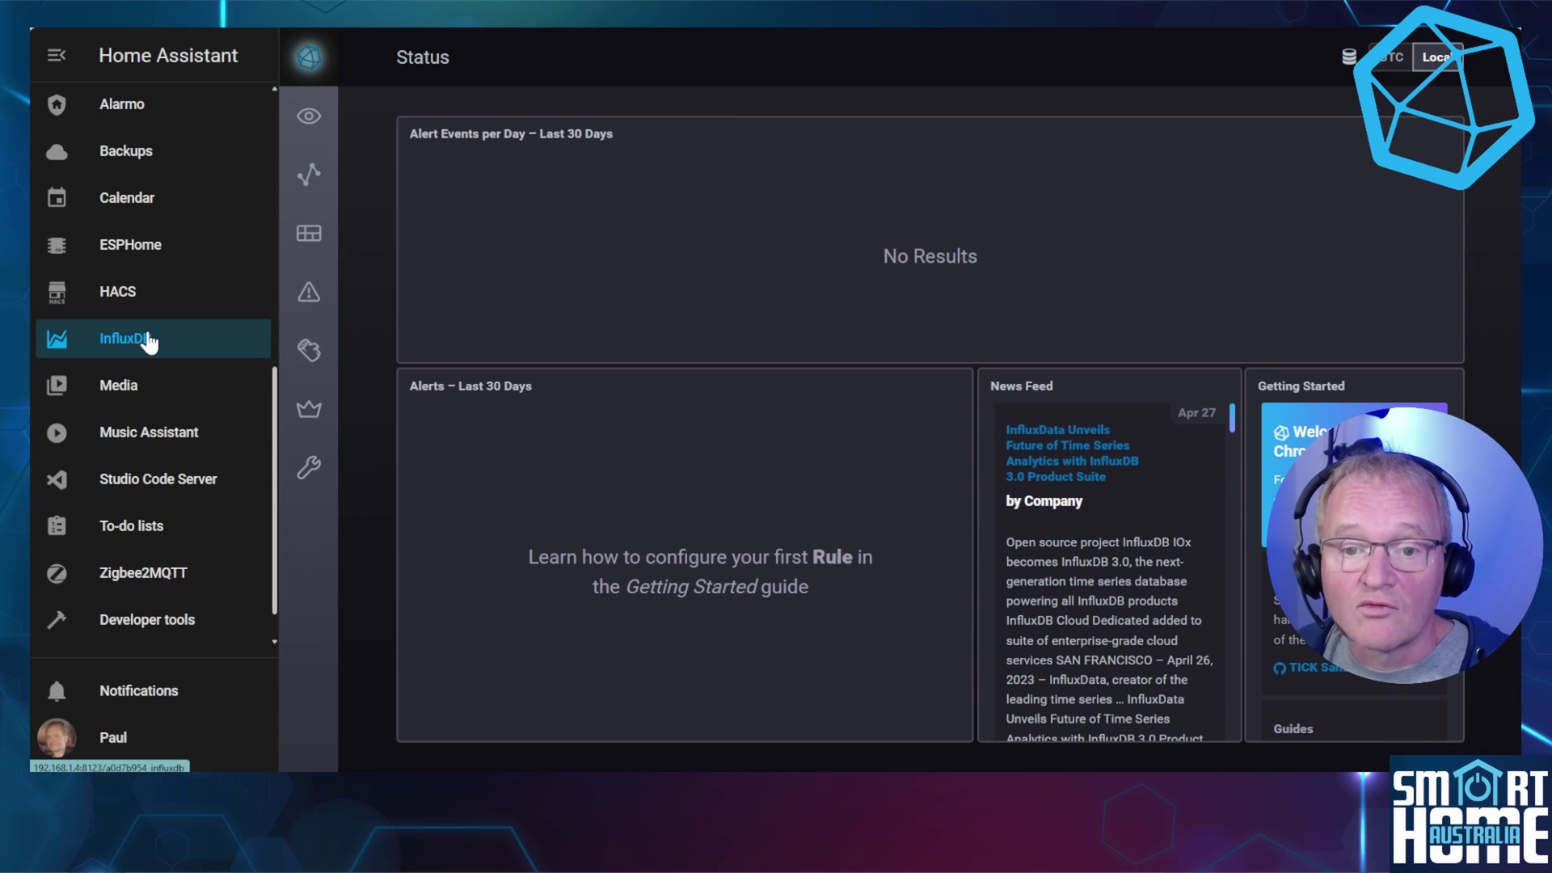
Create a database named 'homeassistant' in InfluxDB Admin
left_click(311, 415)
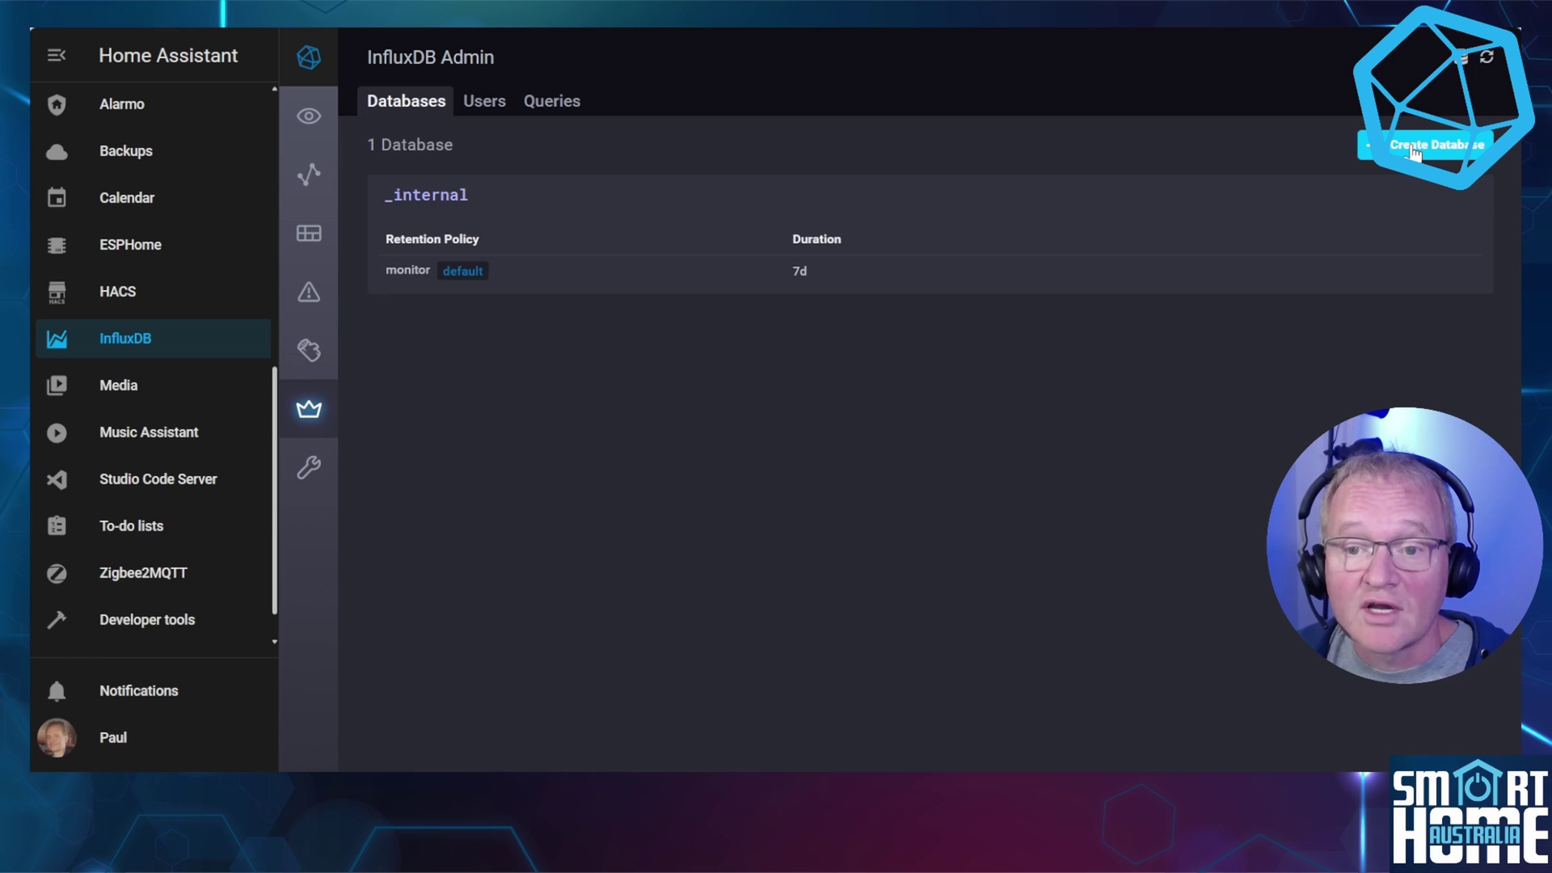
left_click(1413, 149)
type("homeassistant")
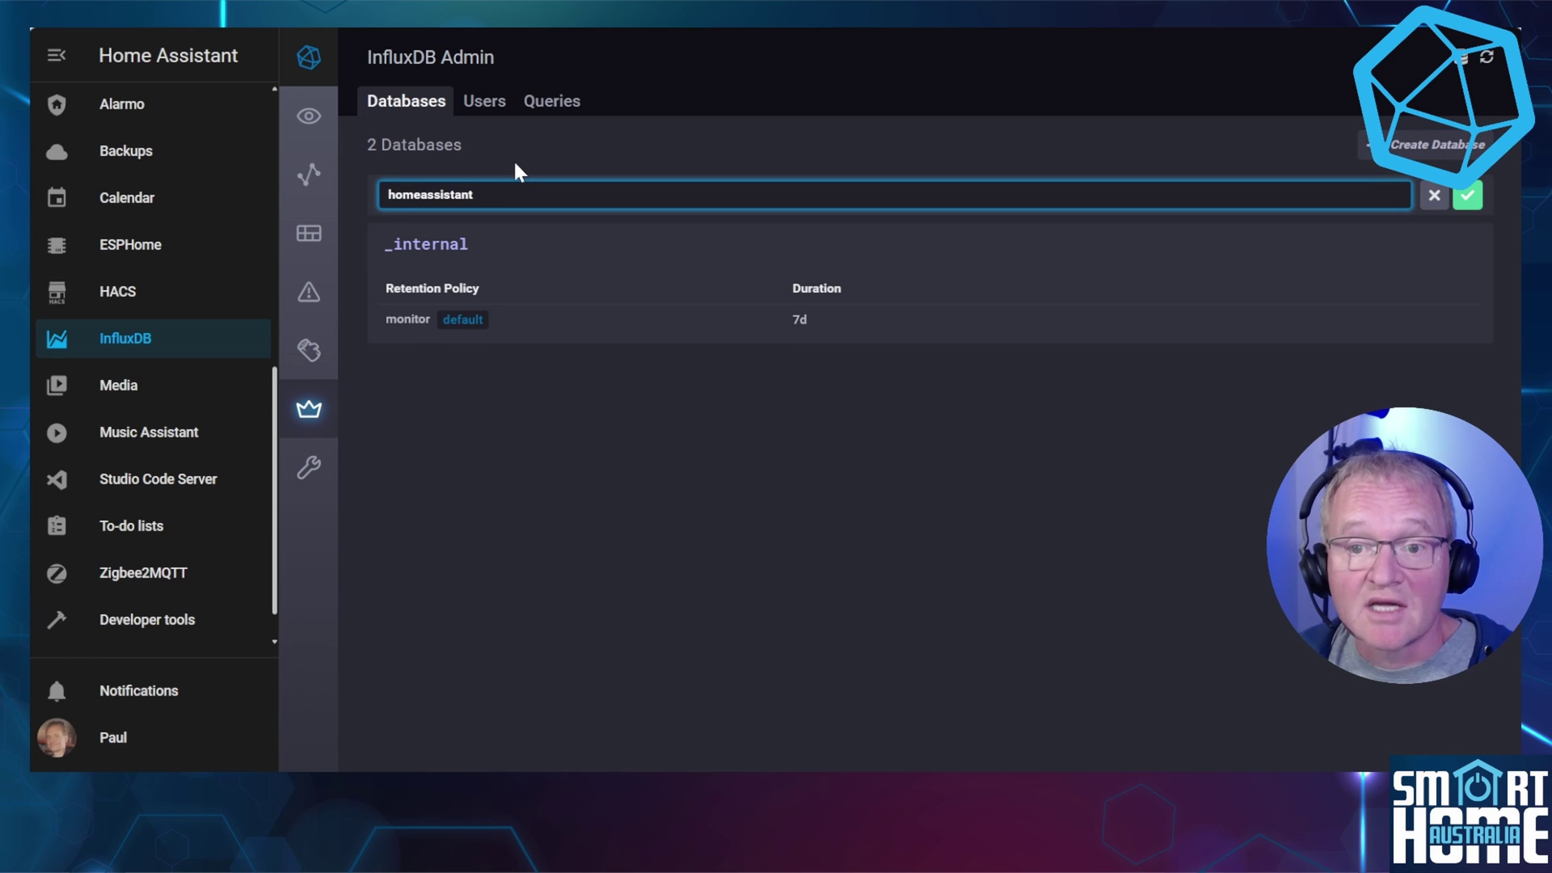
left_click(1468, 202)
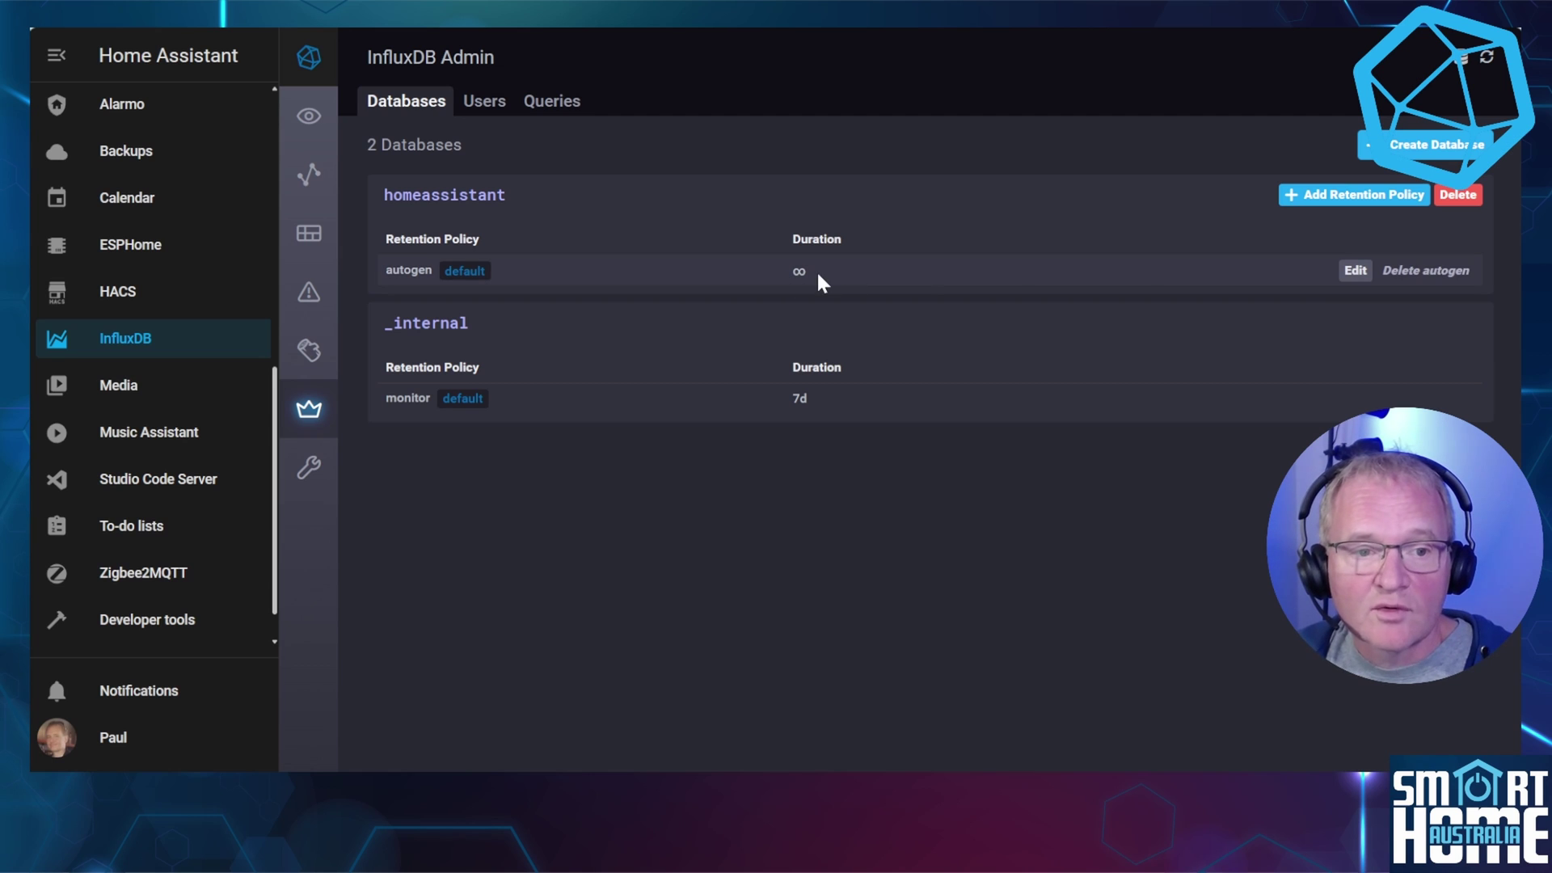
Change the homeassistant autogen retention policy duration from ∞ to 31d
left_click(1355, 273)
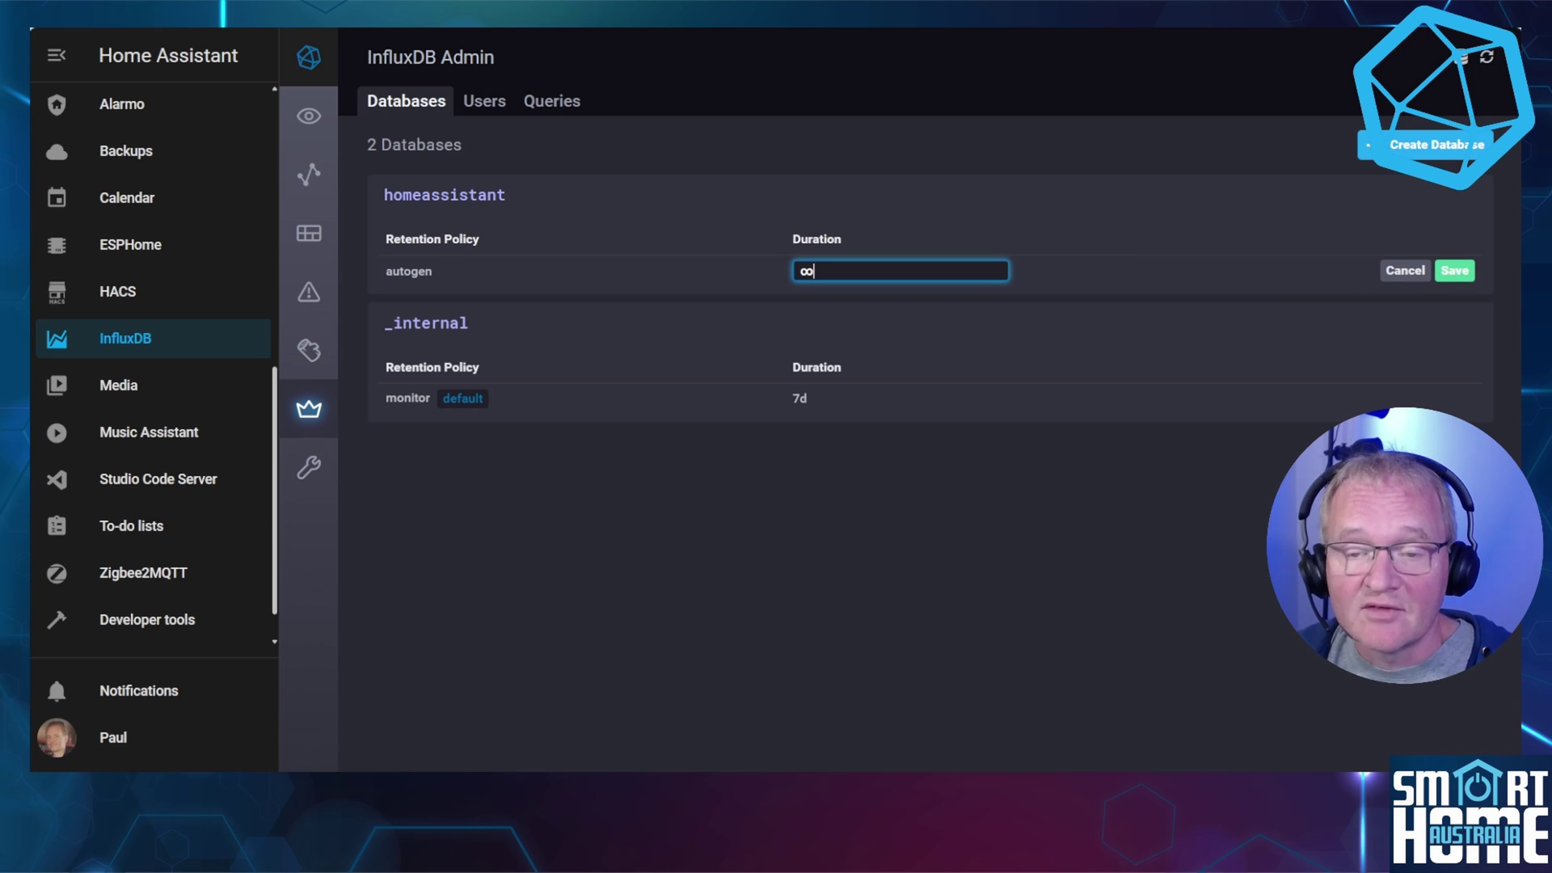
type("31d")
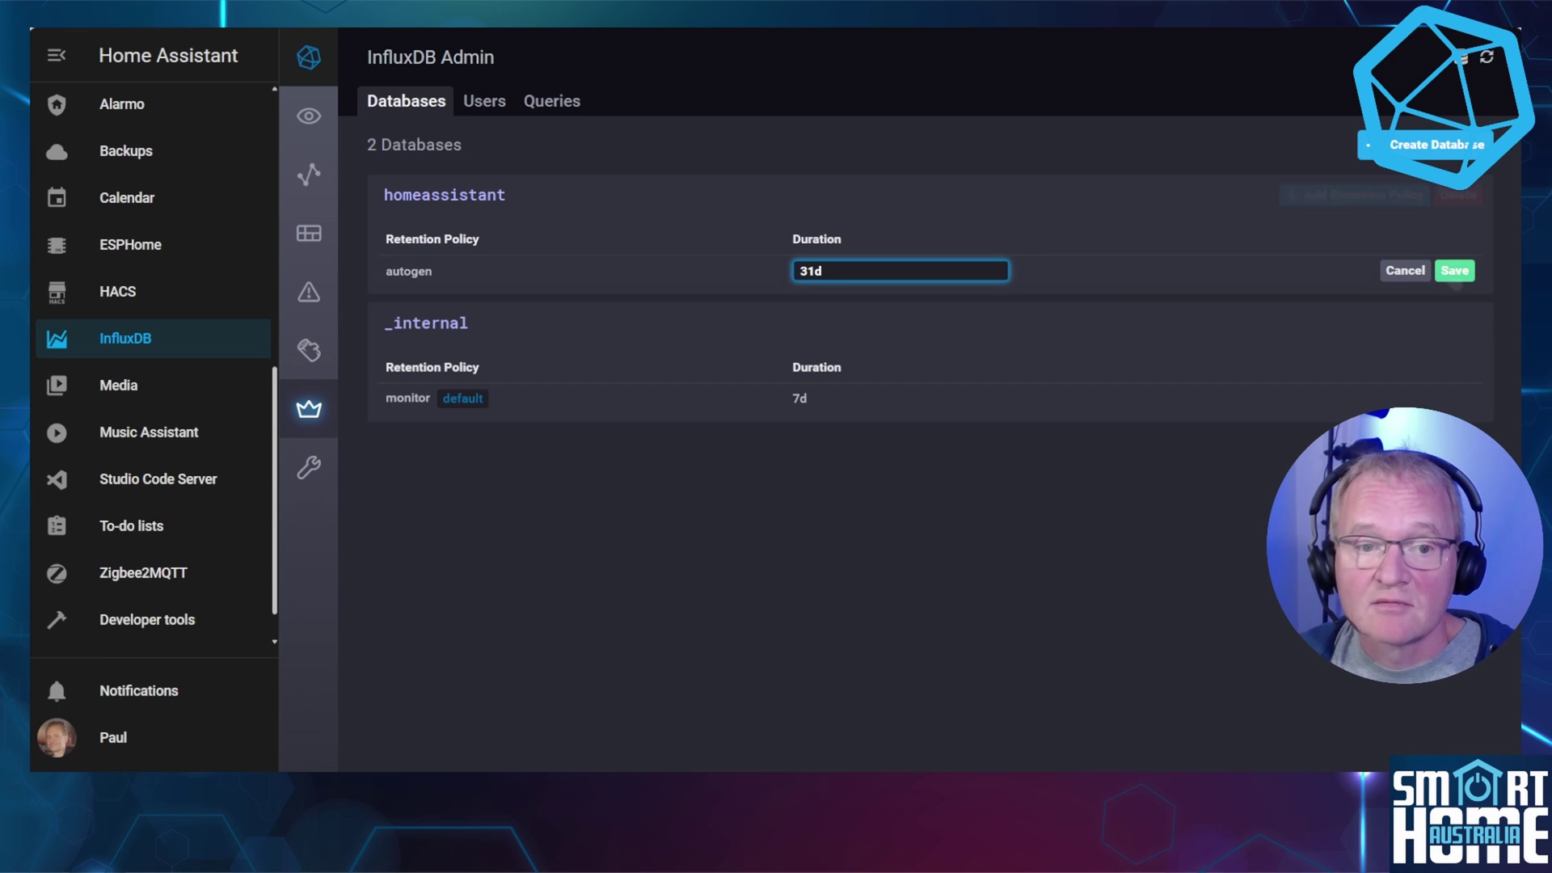
left_click(1454, 272)
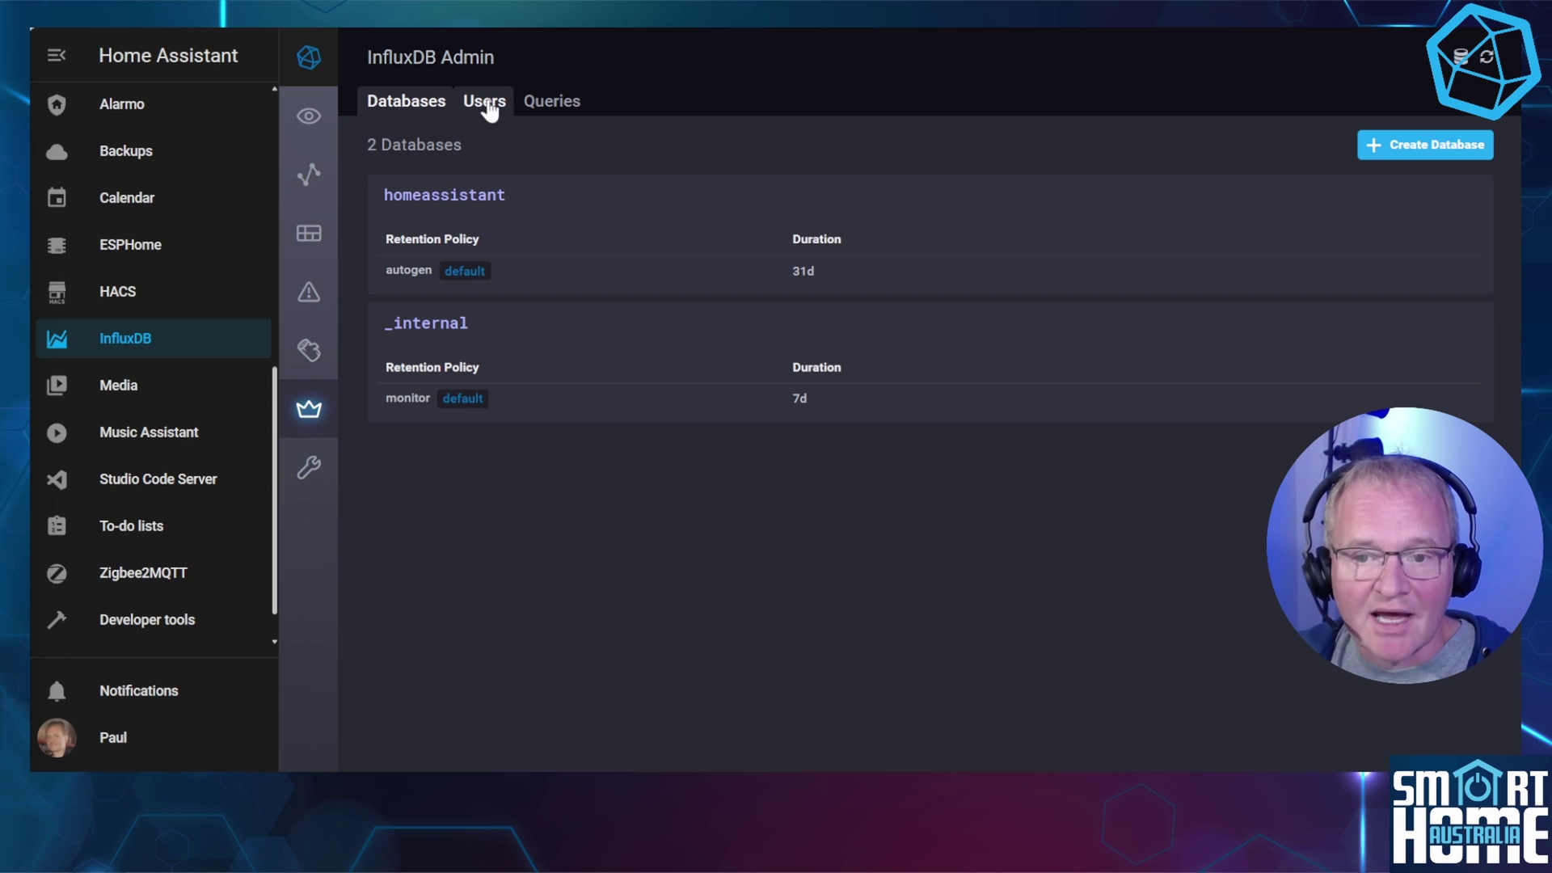
Create a new InfluxDB user on the Users tab, entering a user name and password
left_click(490, 110)
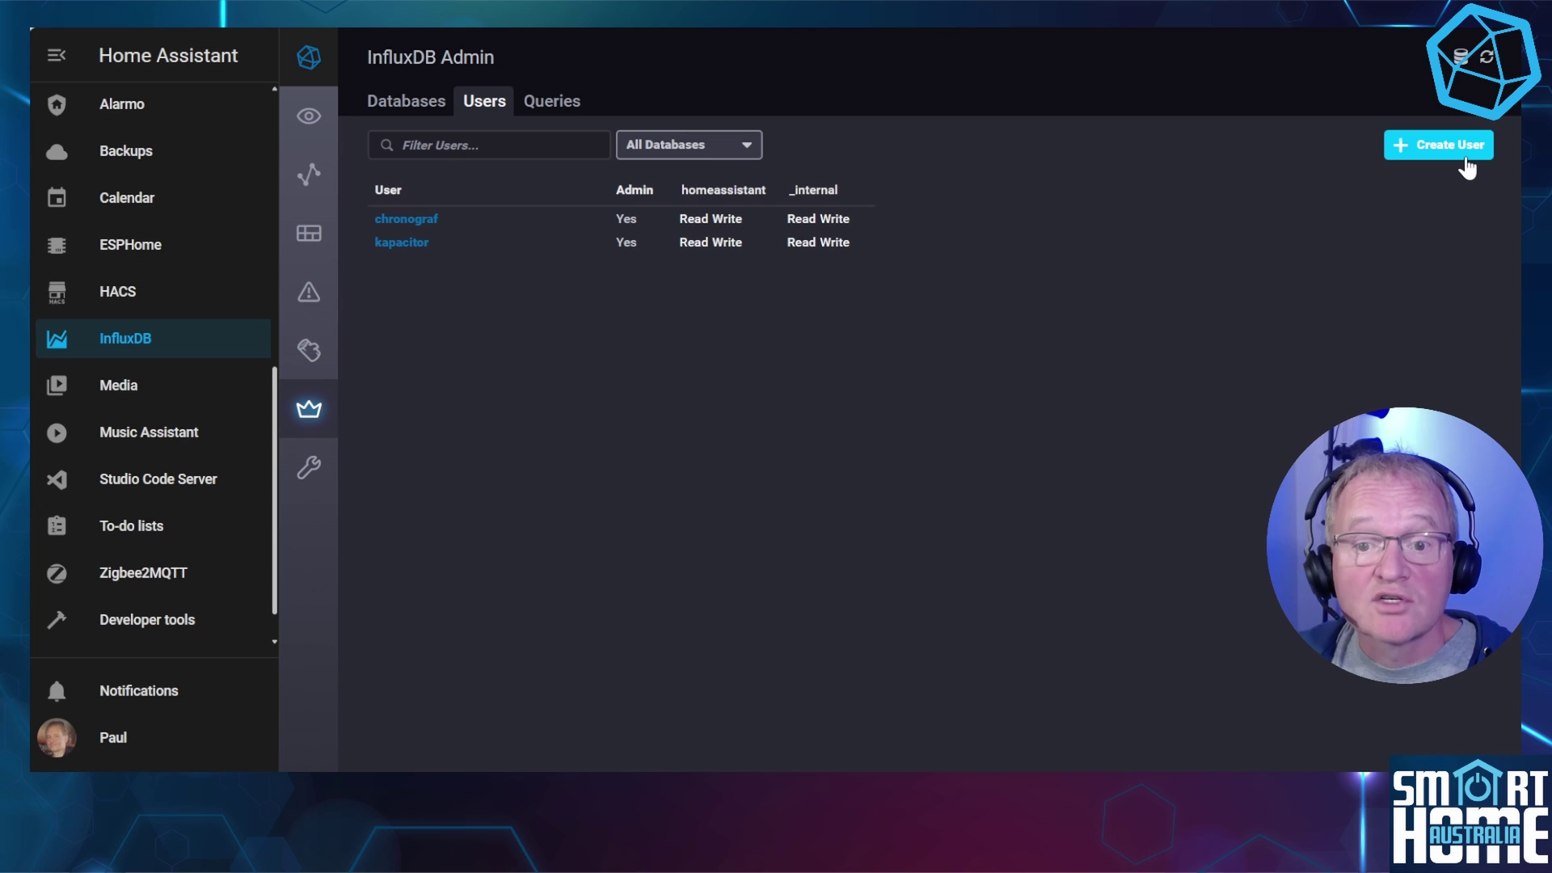
left_click(1439, 146)
type("smarthomeaustralia")
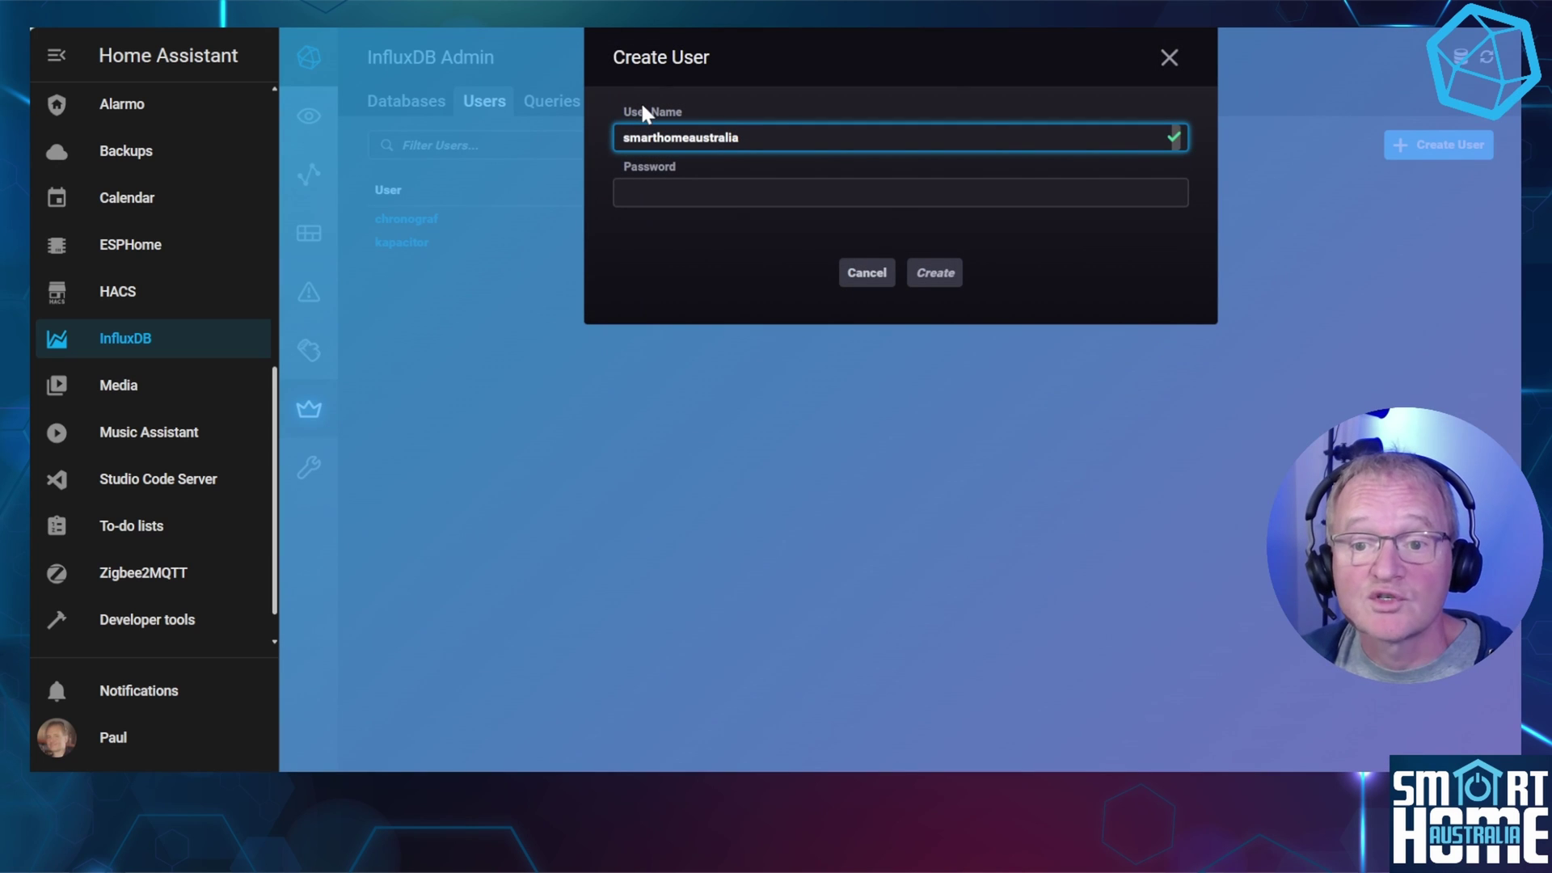
left_click(687, 192)
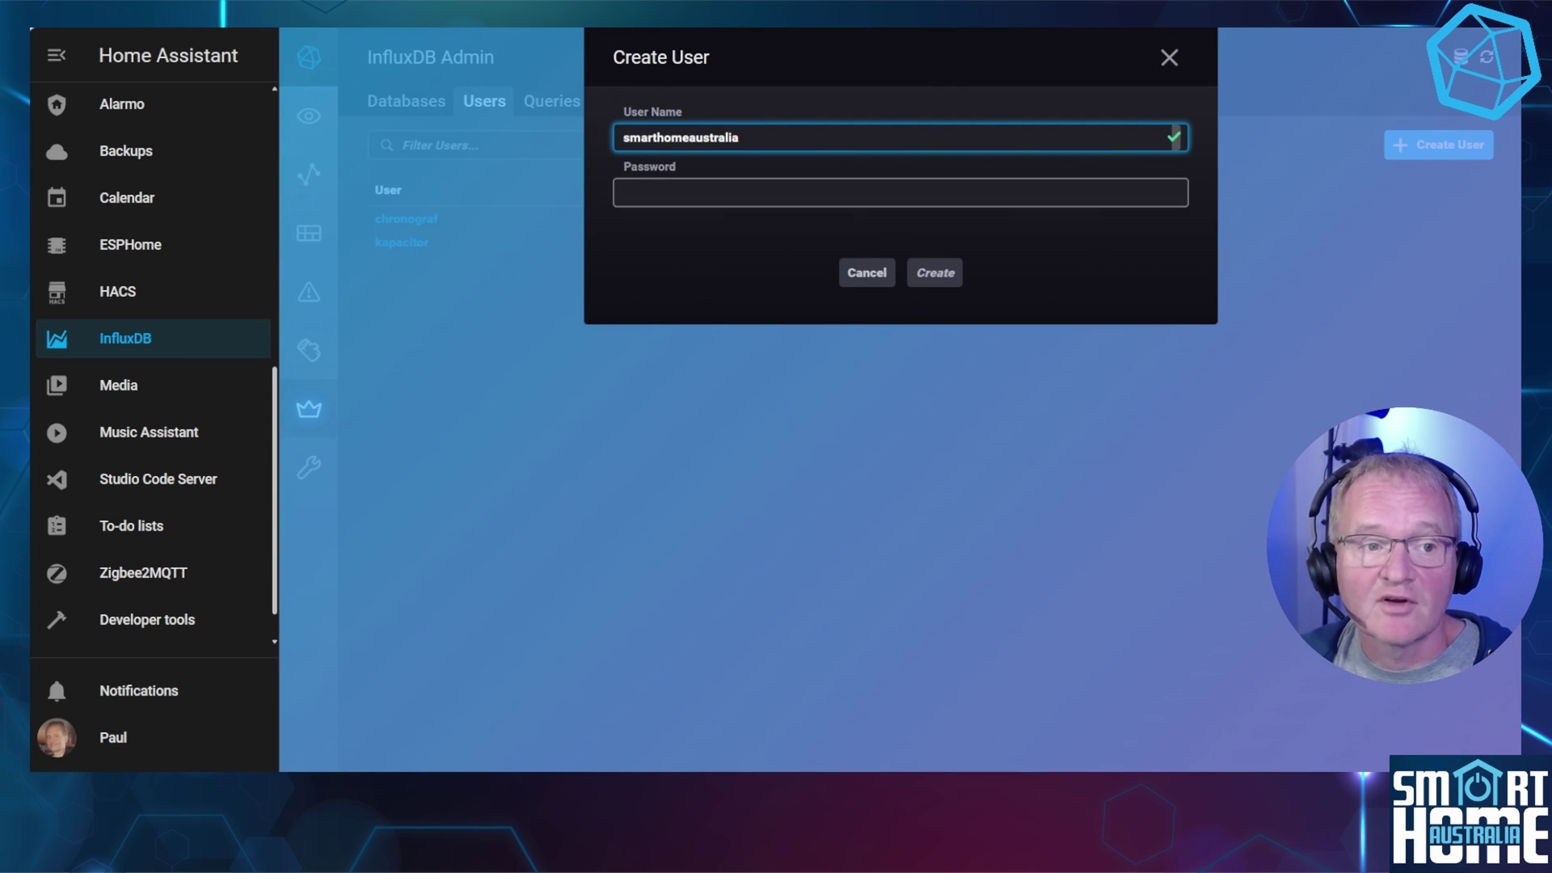
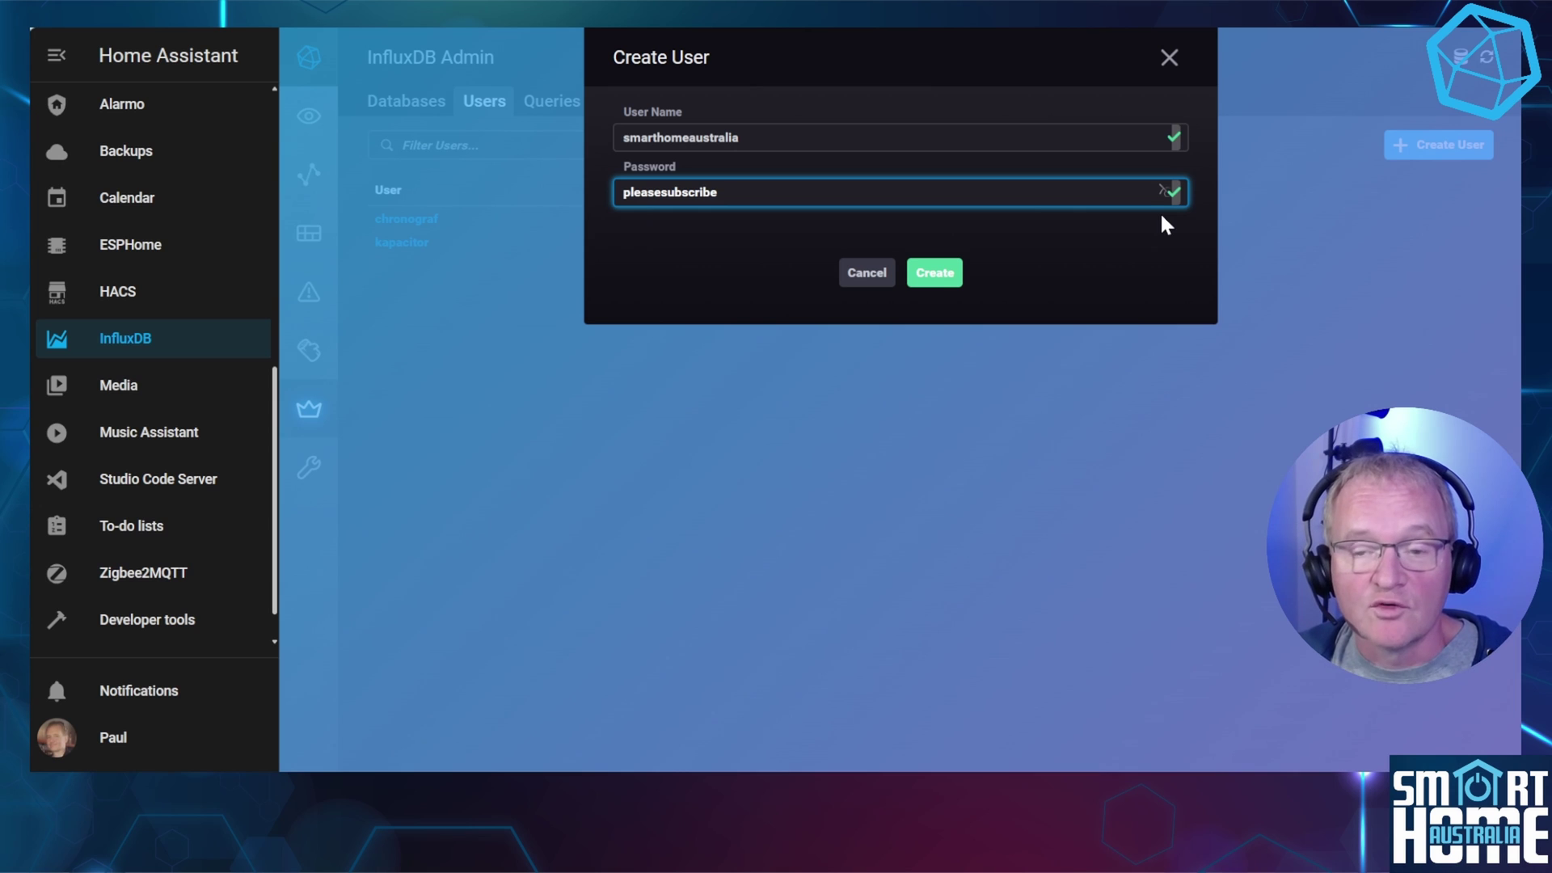
left_click(935, 275)
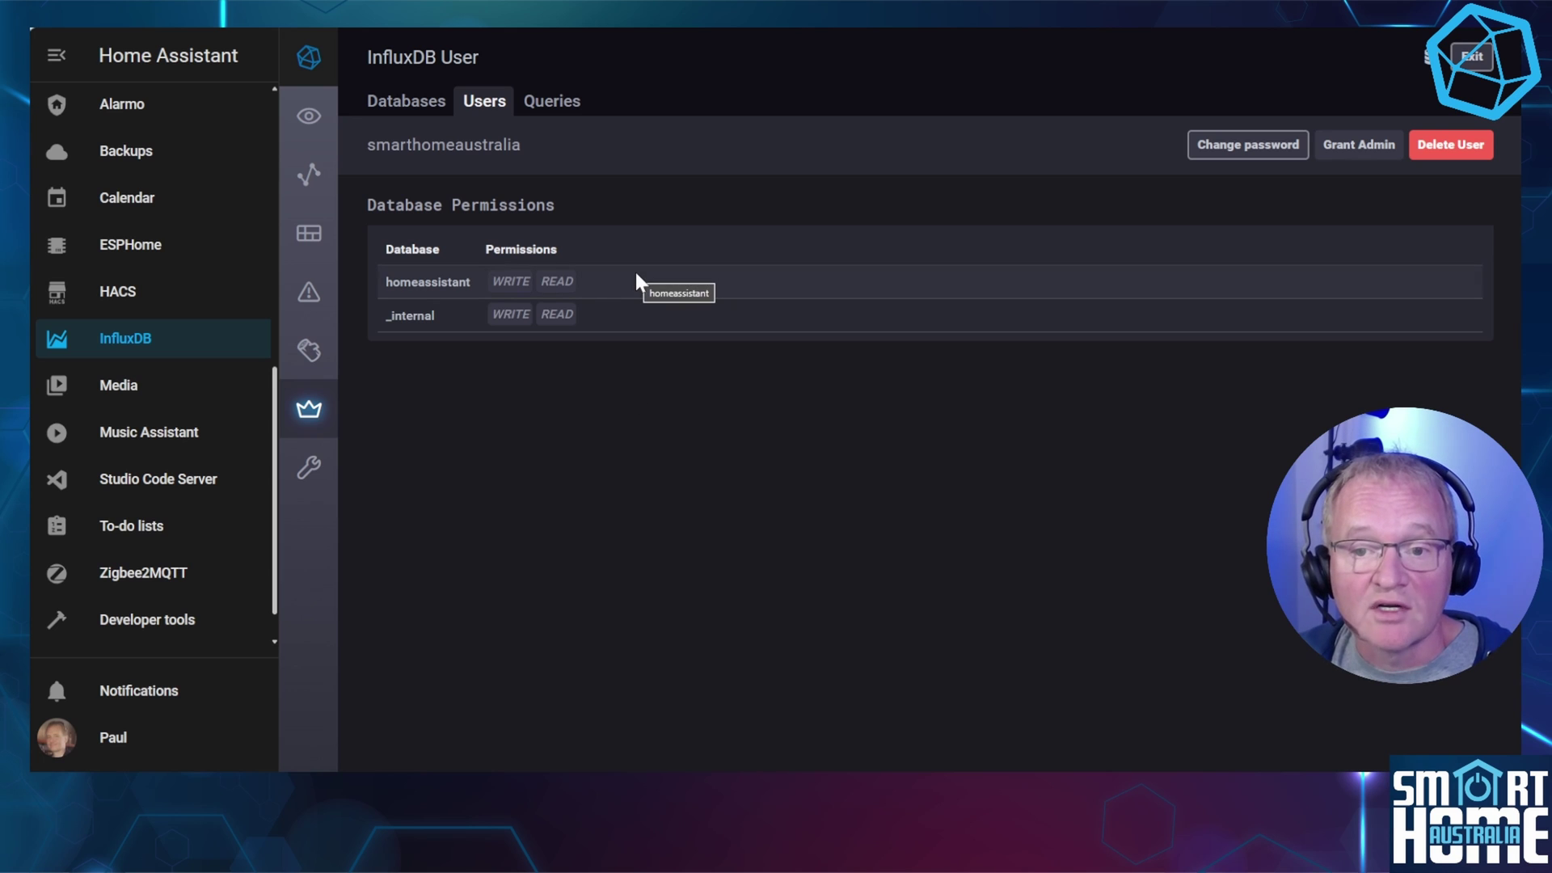
Grant the new user READ and WRITE on homeassistant and apply the changes
left_click(556, 280)
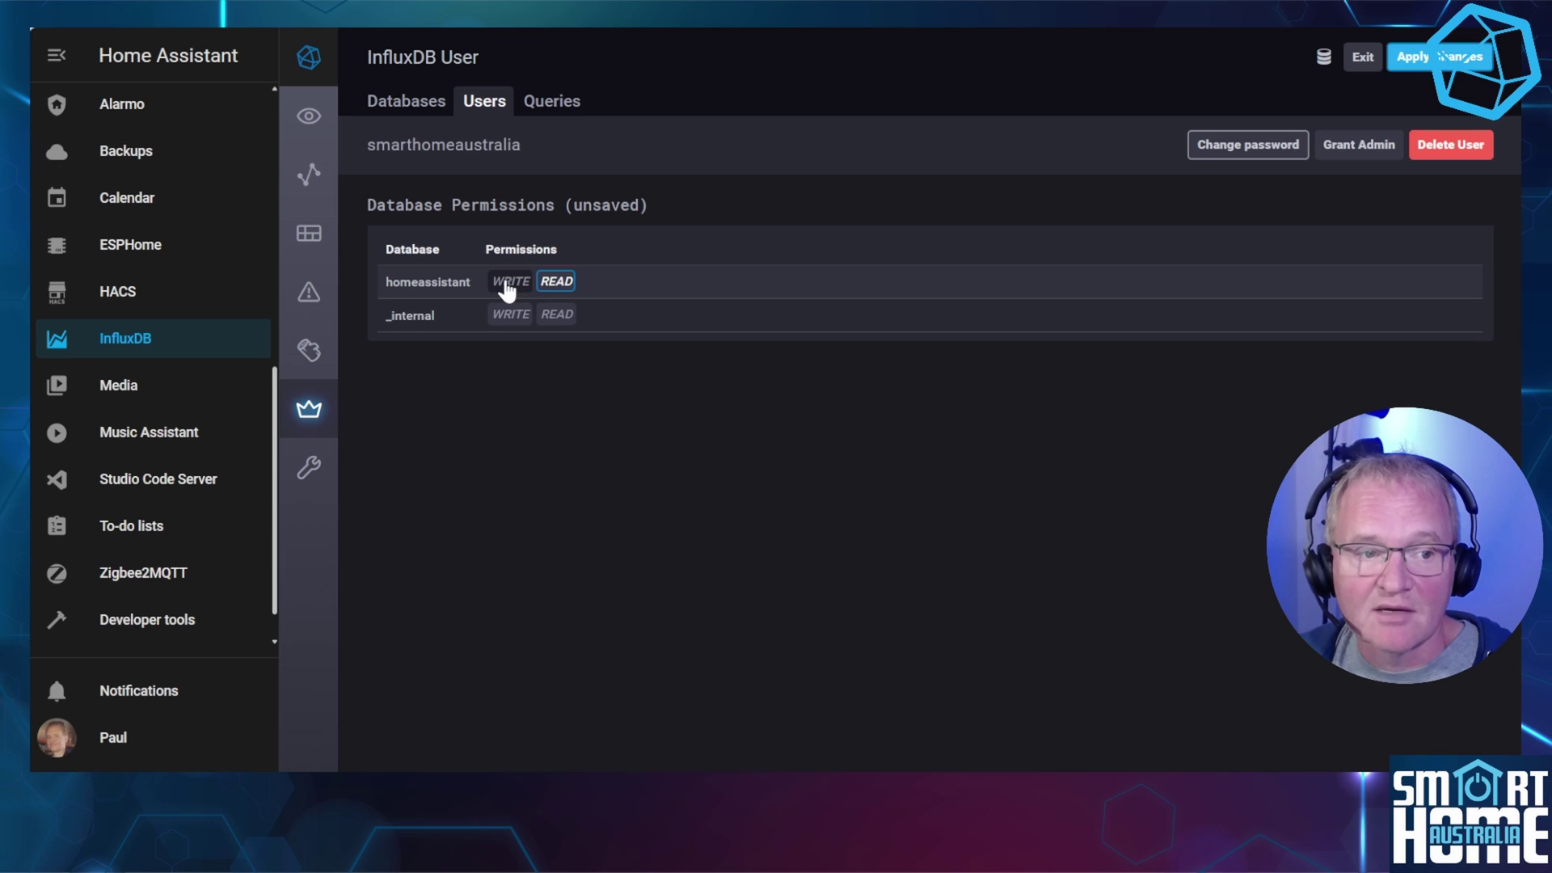
left_click(510, 281)
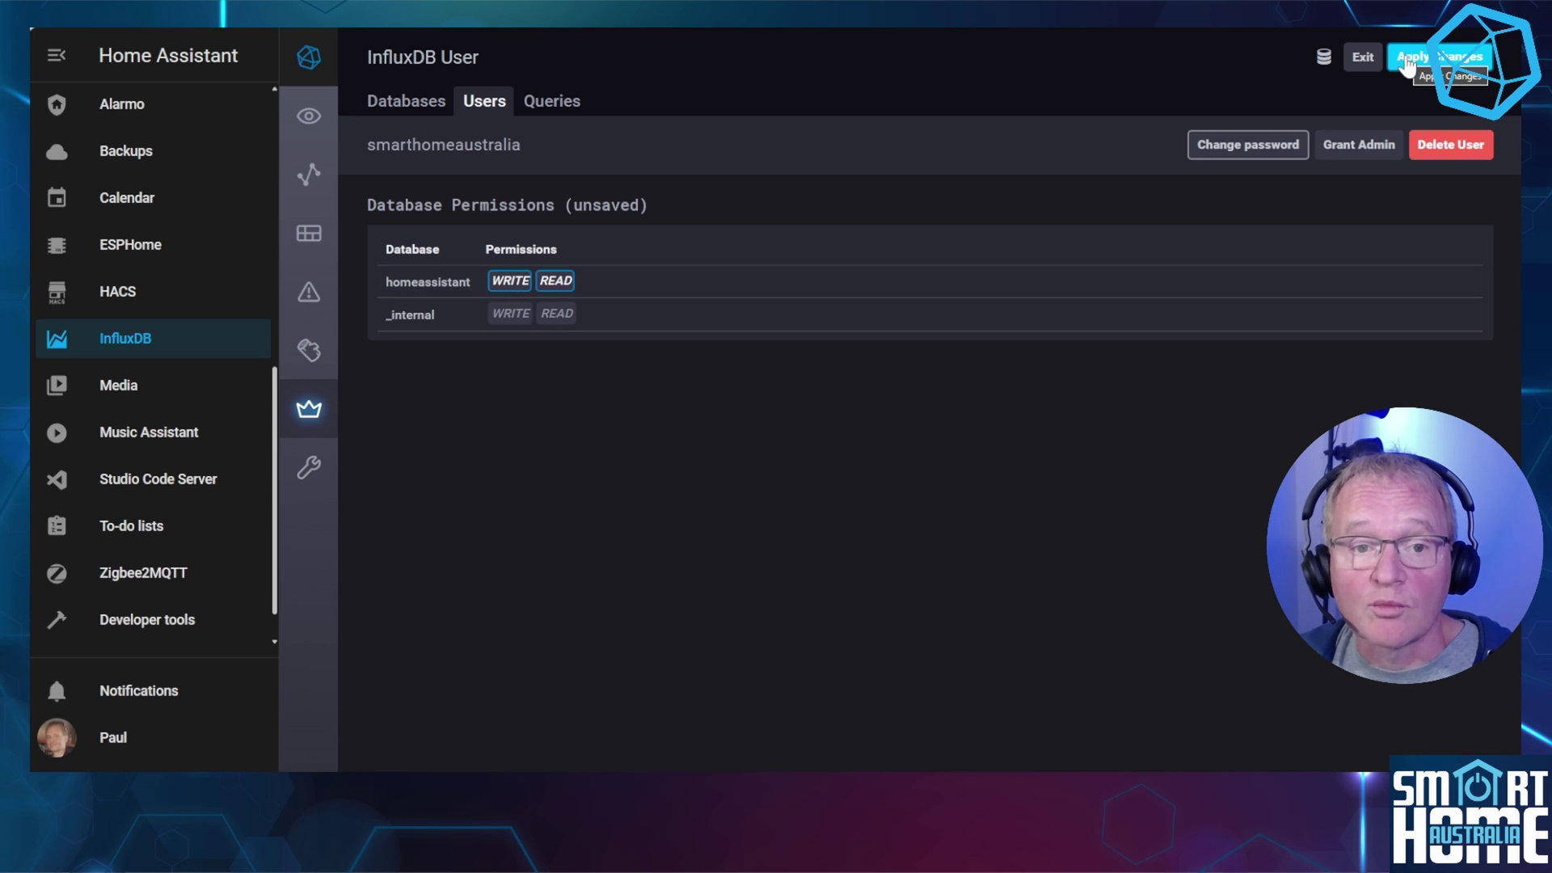
left_click(1407, 63)
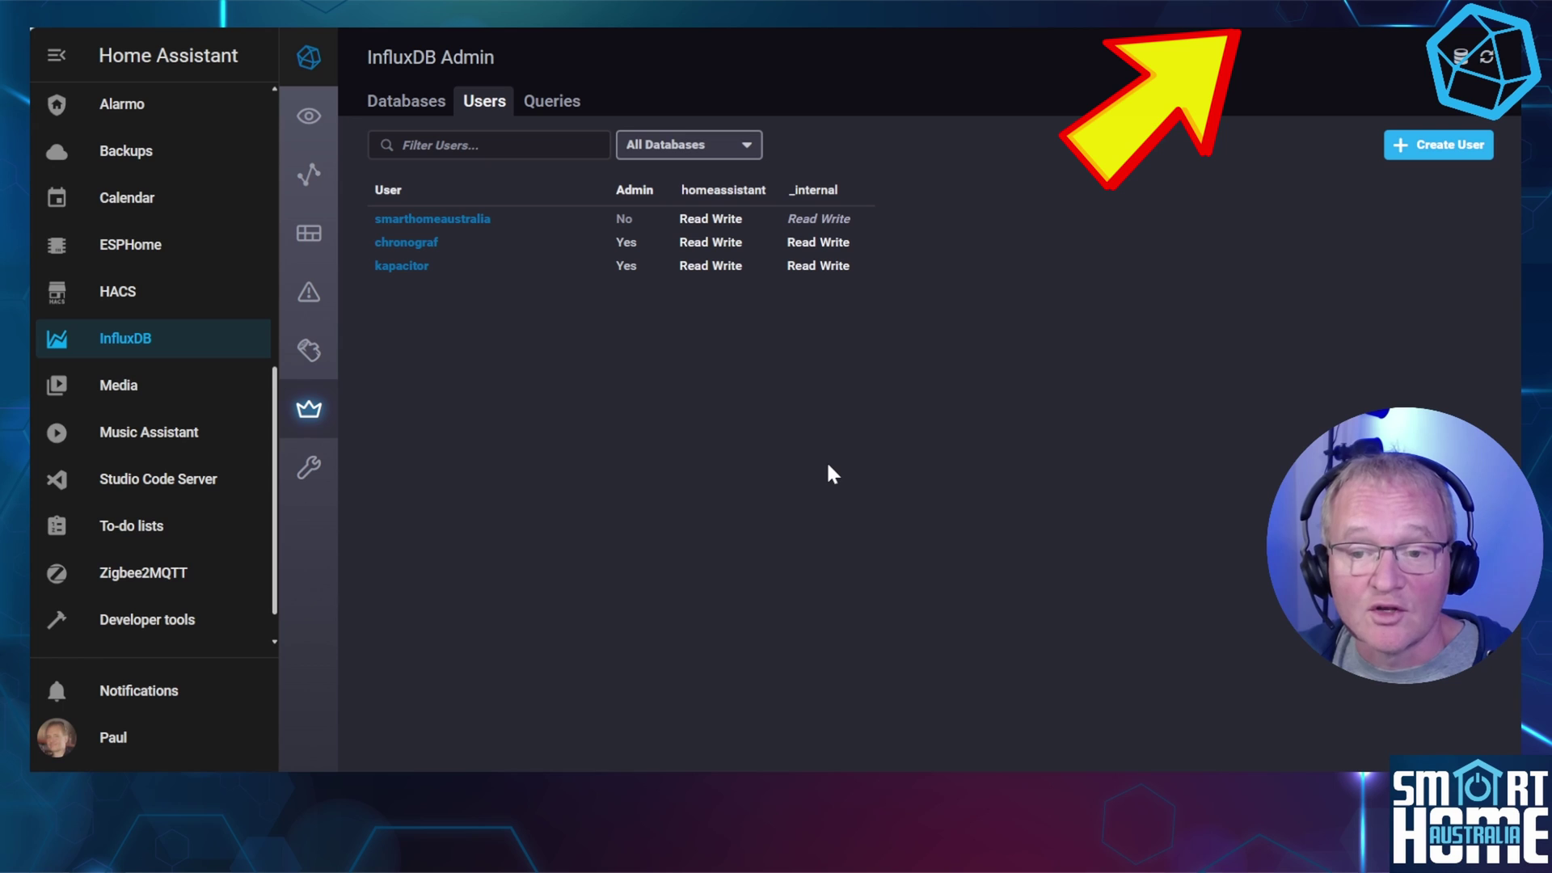
Open Studio Code Server from the Home Assistant sidebar
left_click(185, 481)
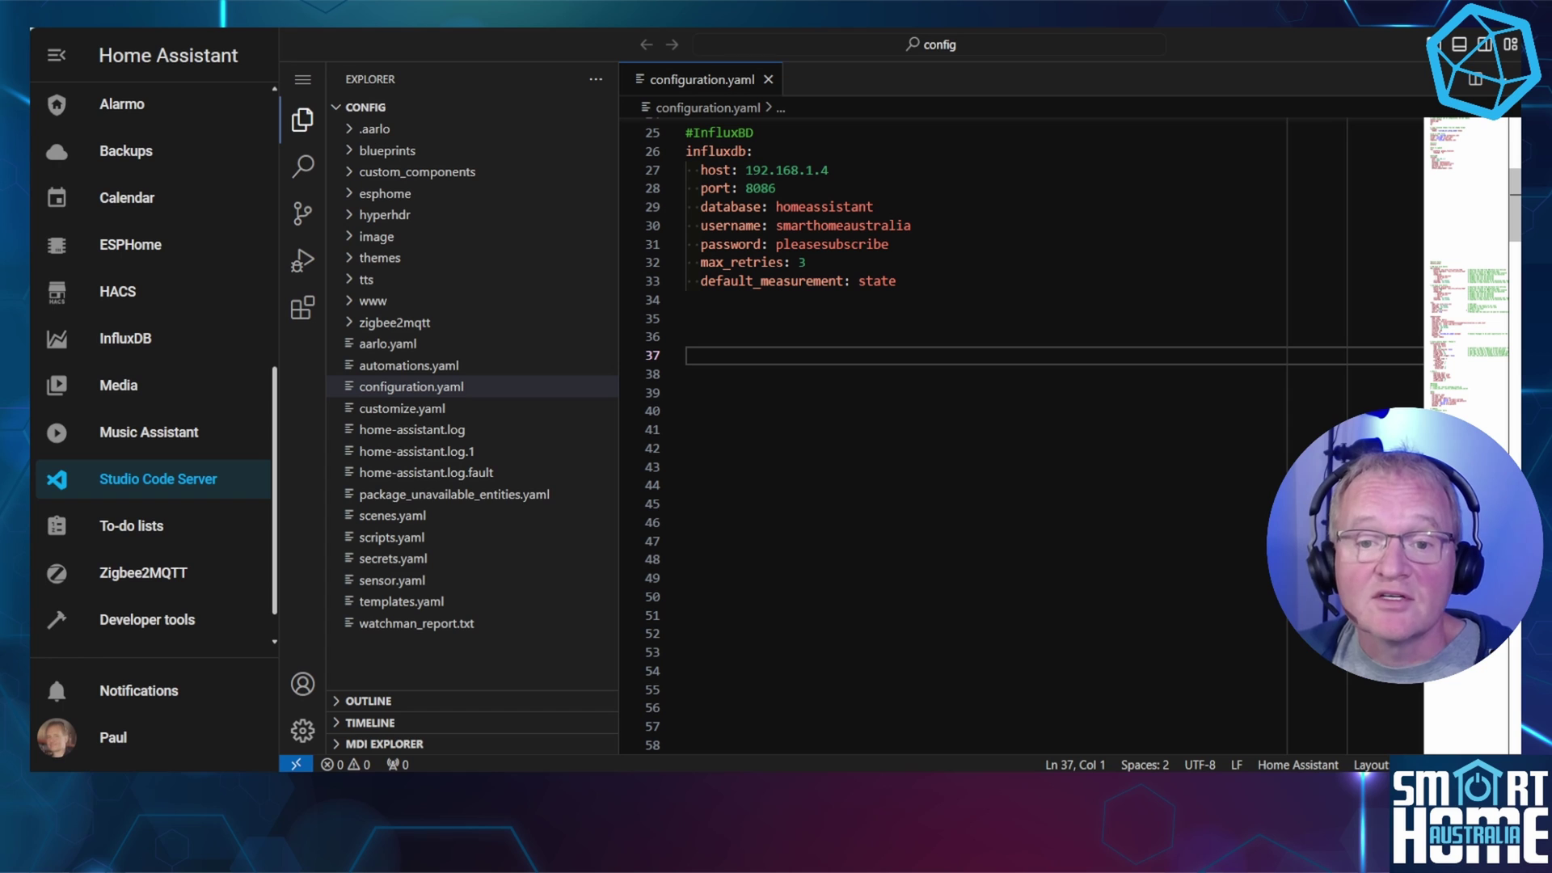
Go to the configuration check and restart tools after adding the influxdb block
left_click(180, 624)
Run Check Configuration, then perform a full Restart Home Assistant and confirm
left_click(512, 327)
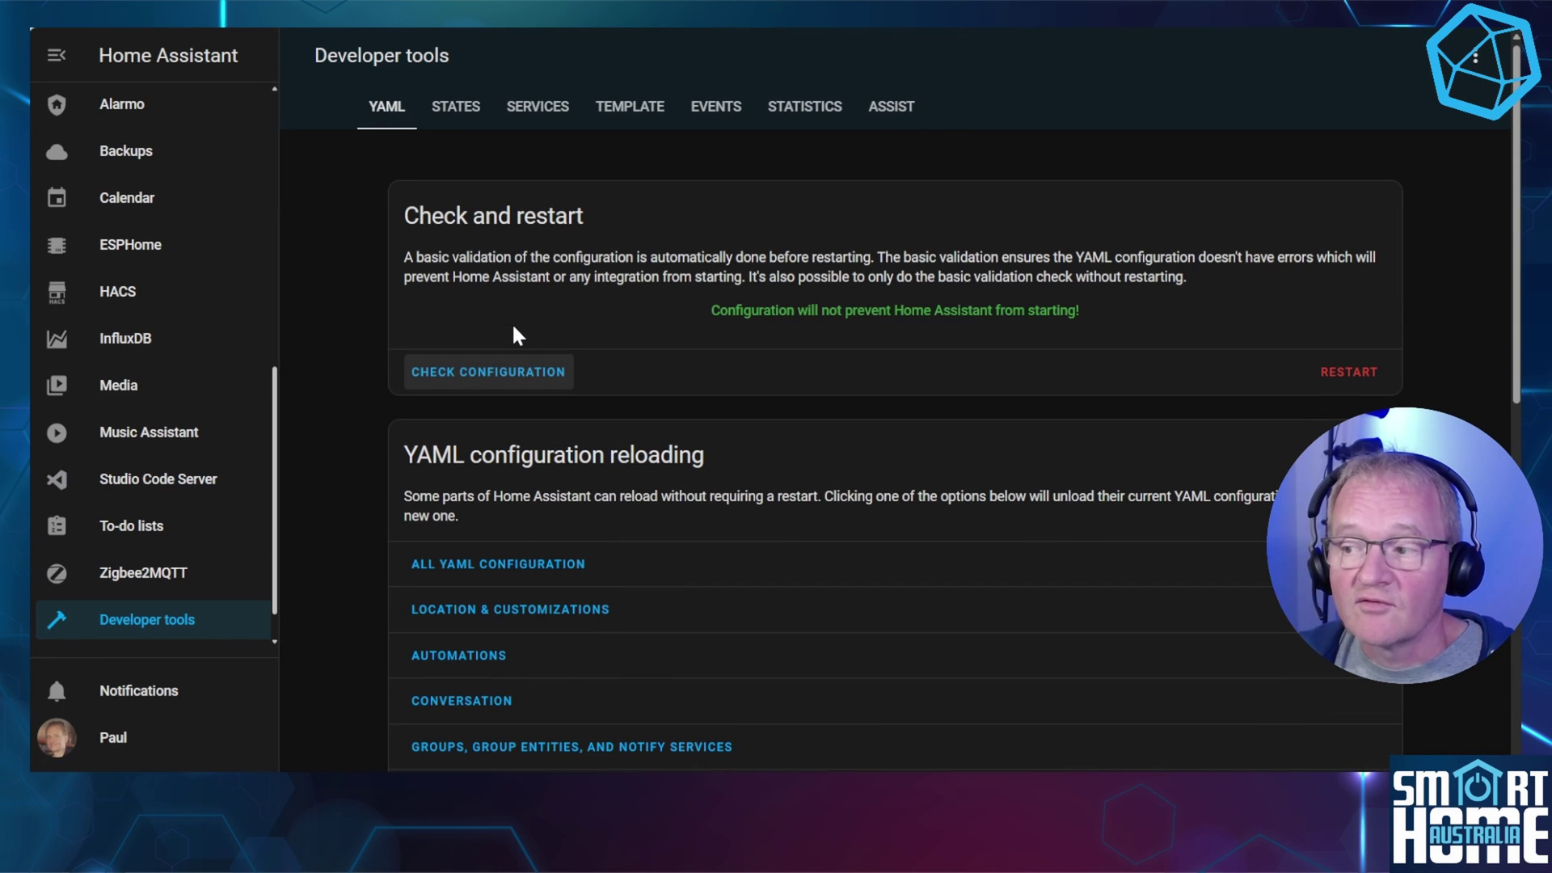
left_click(1349, 371)
left_click(740, 436)
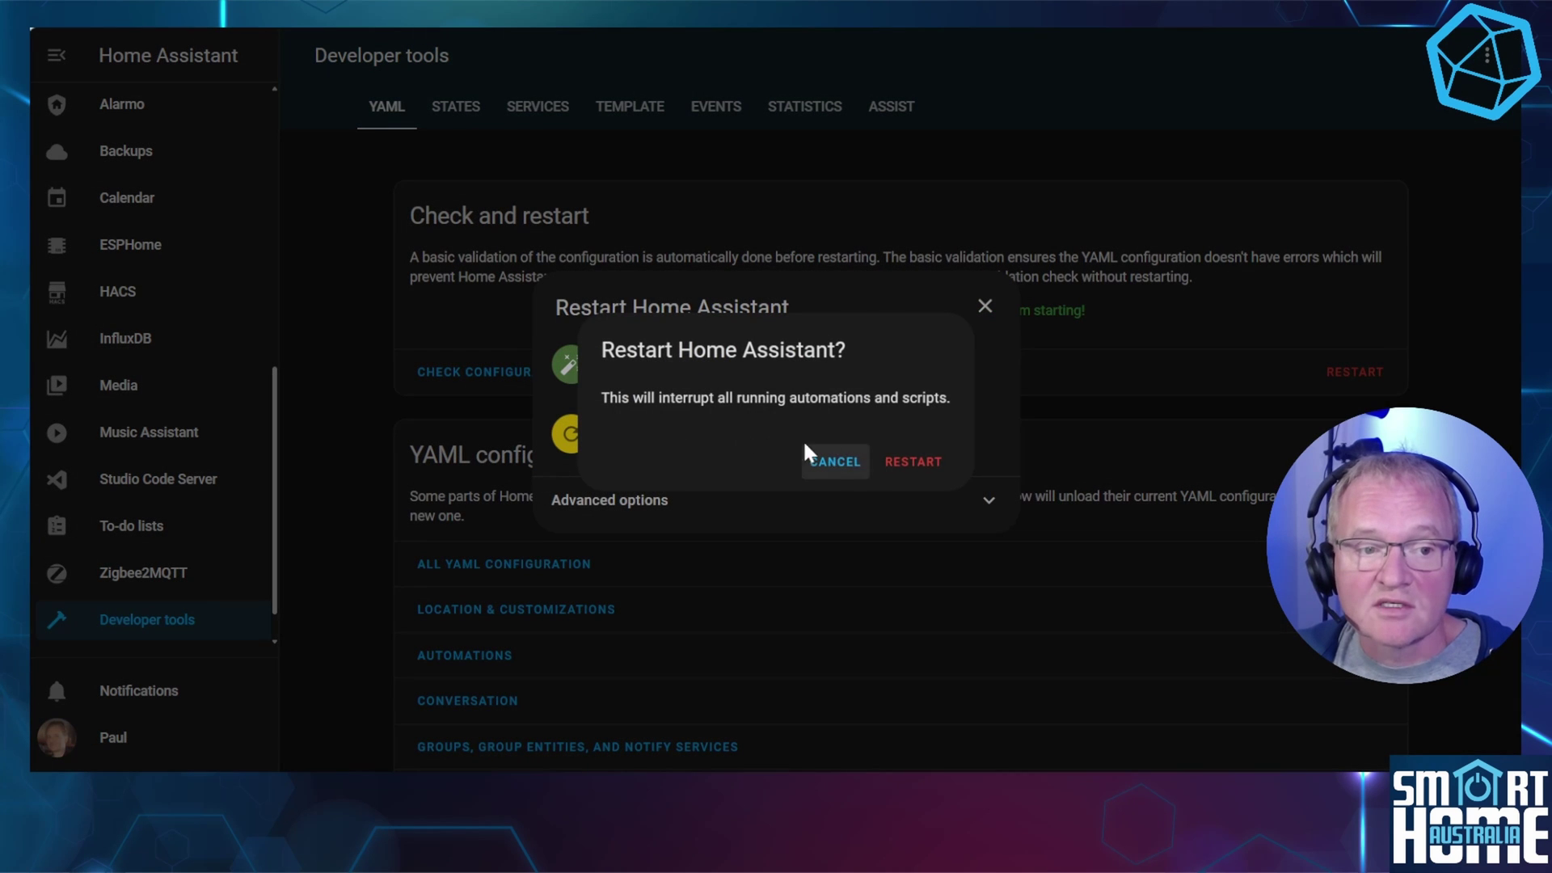
left_click(914, 462)
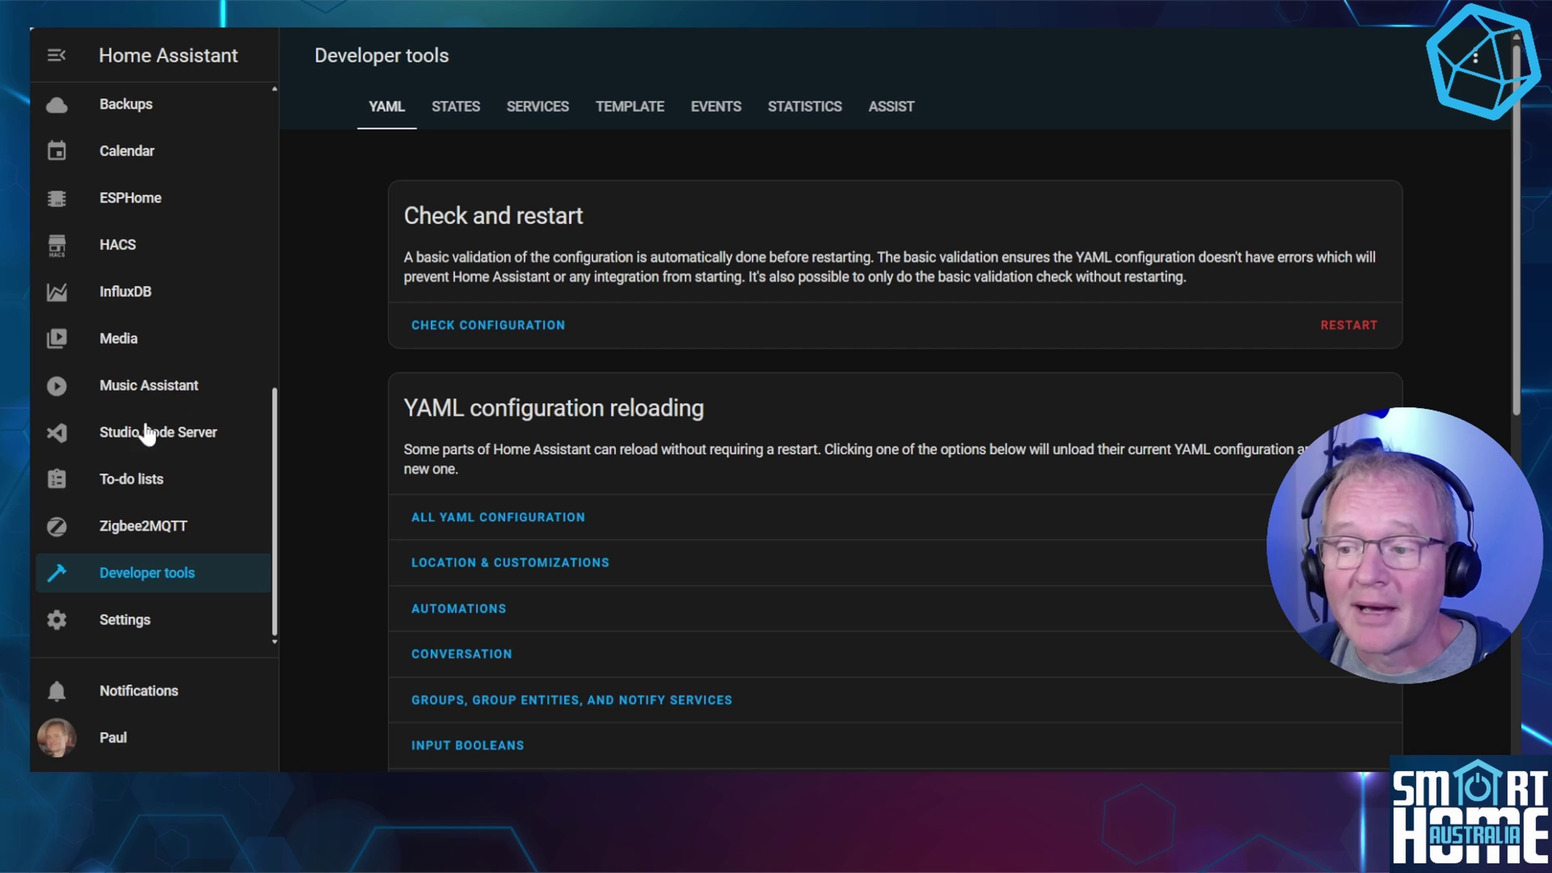
In InfluxDB Explore, select homeassistant.autogen and list the MB/s measurement's entity_id values
left_click(144, 293)
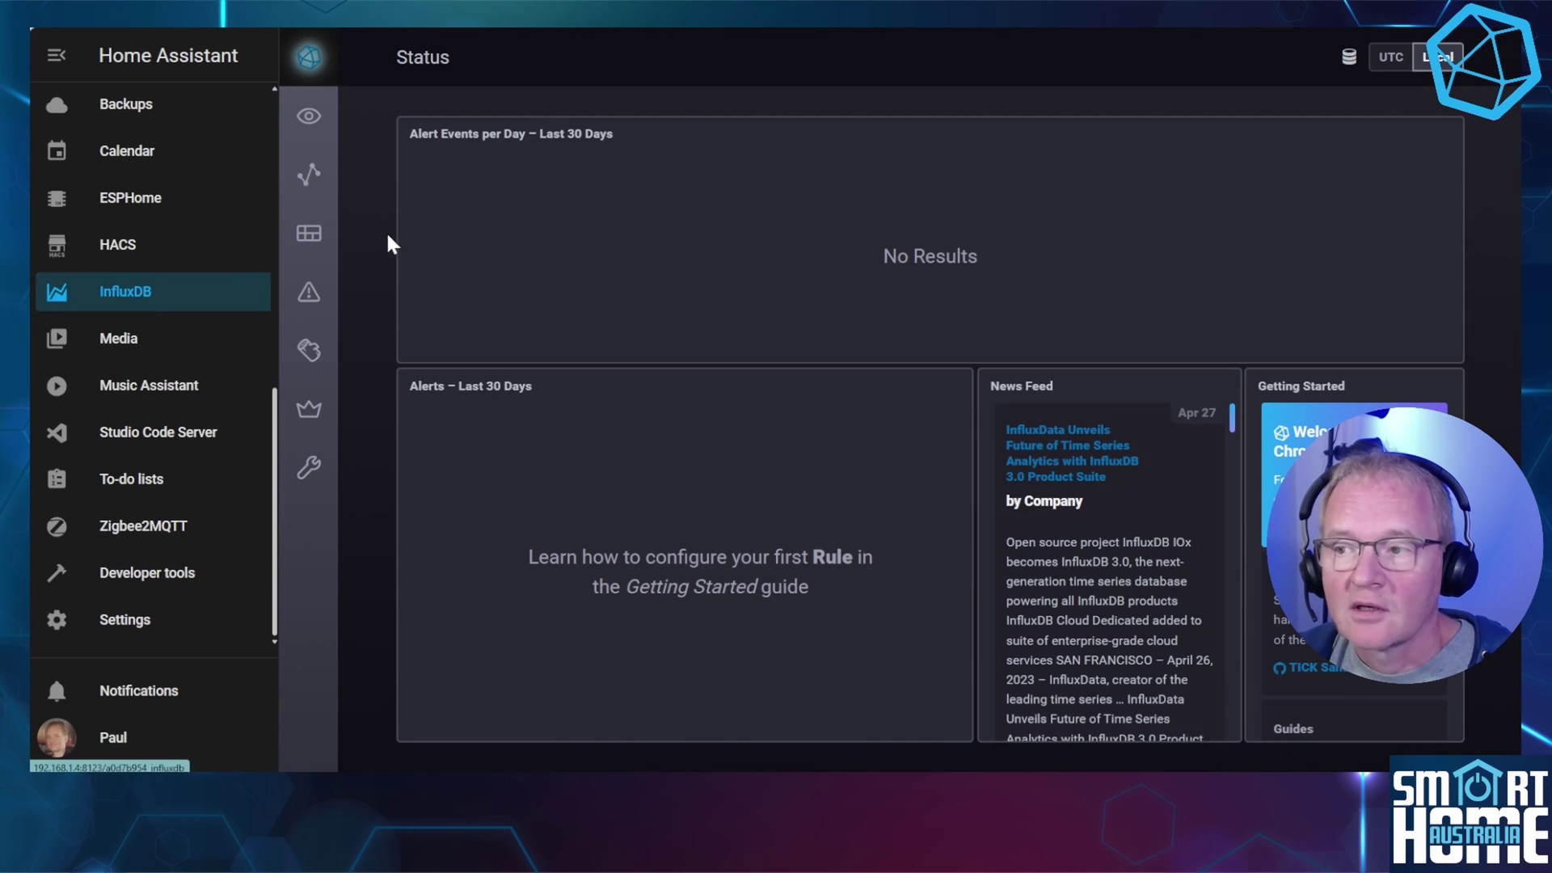
left_click(338, 188)
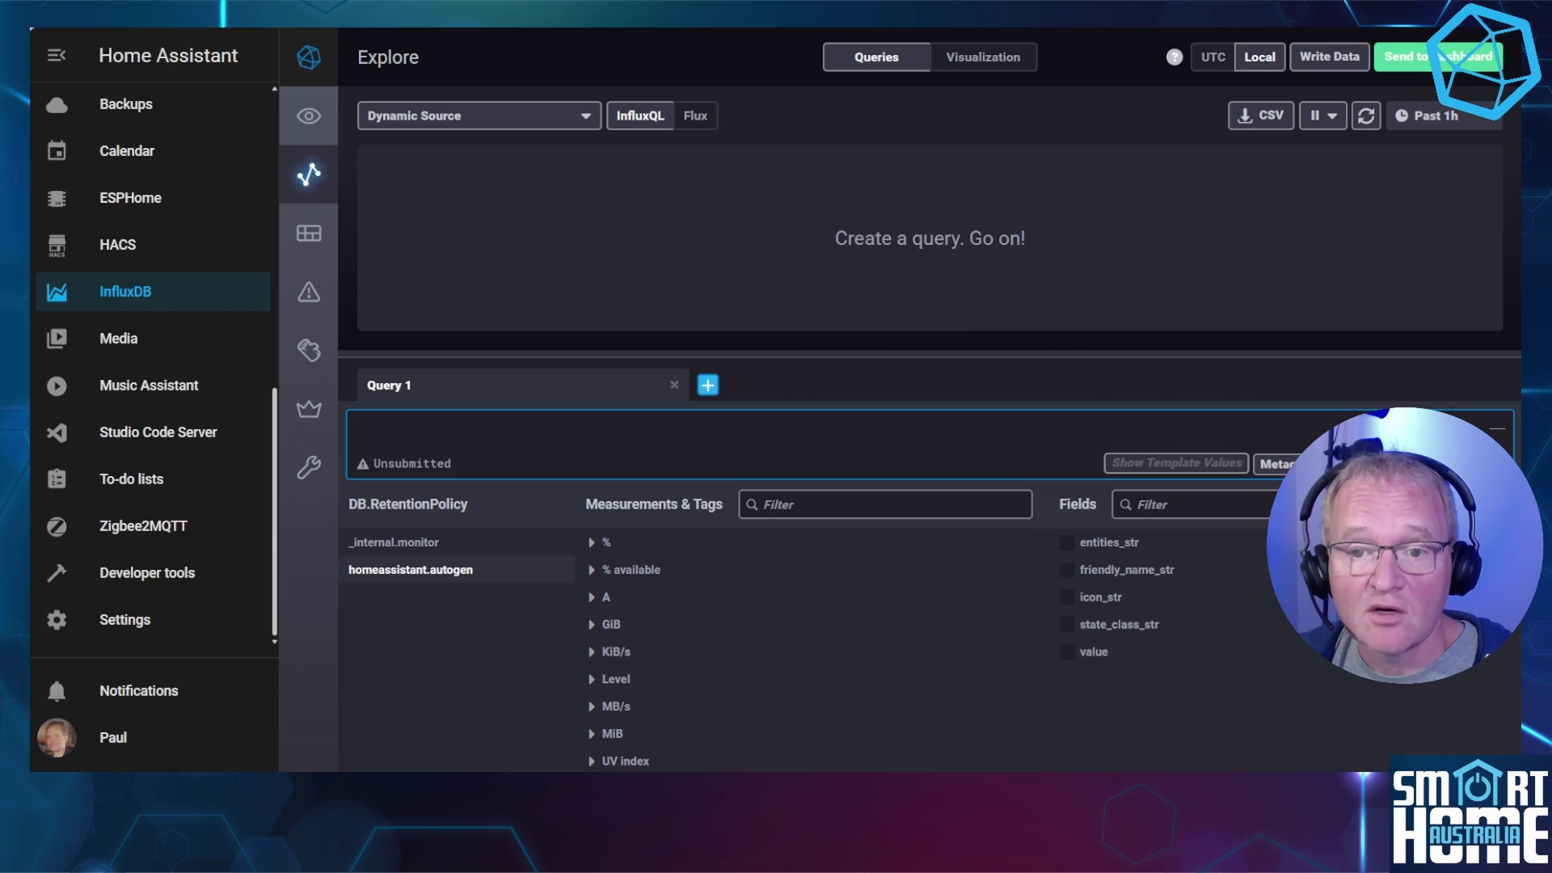
left_click(406, 577)
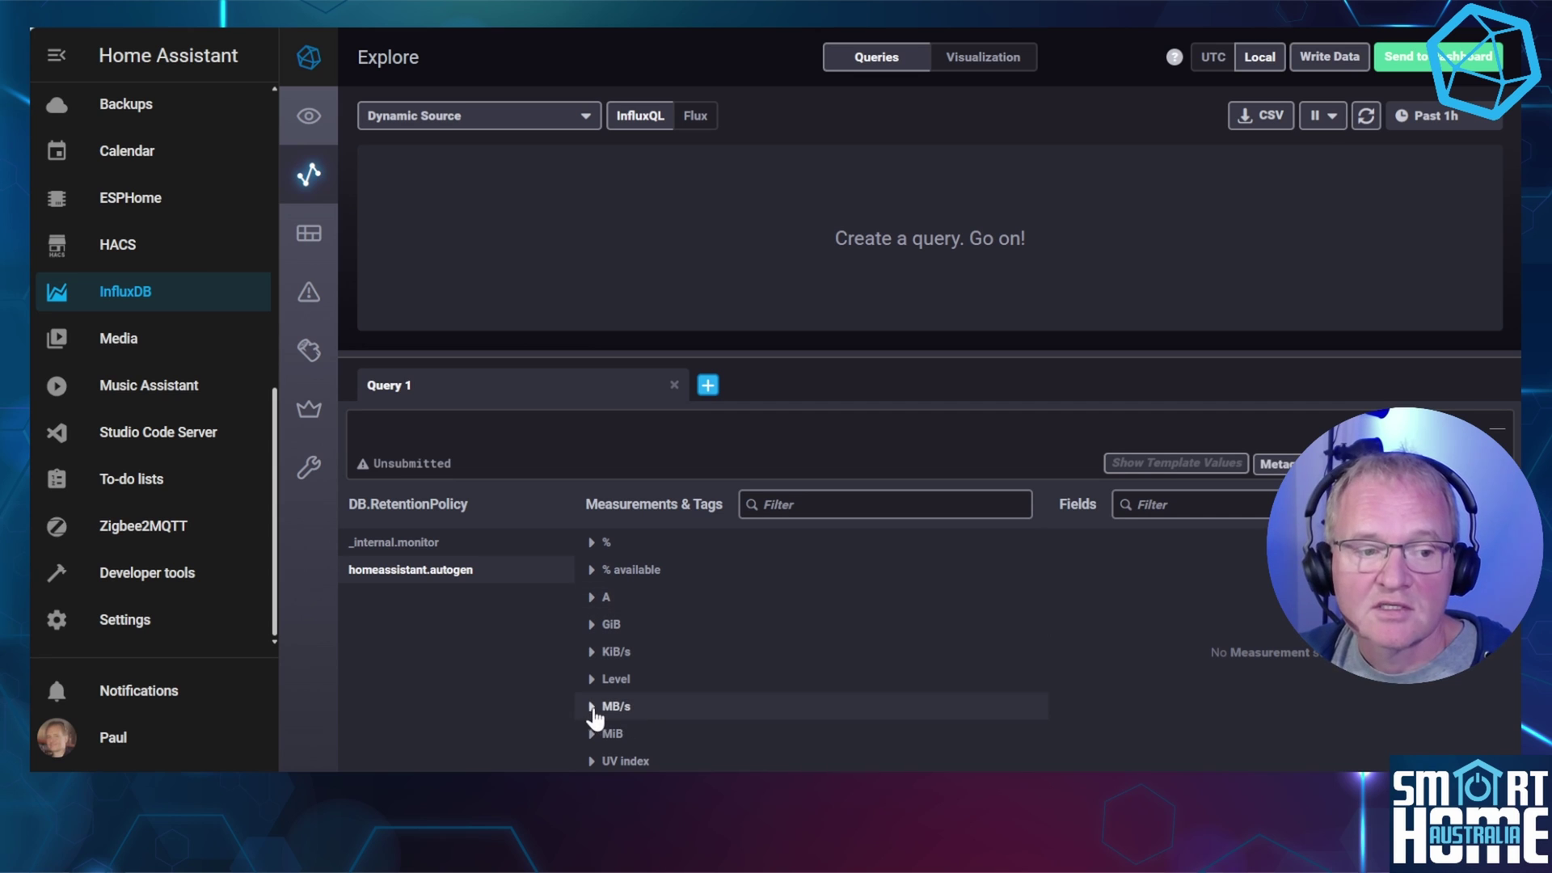
left_click(592, 706)
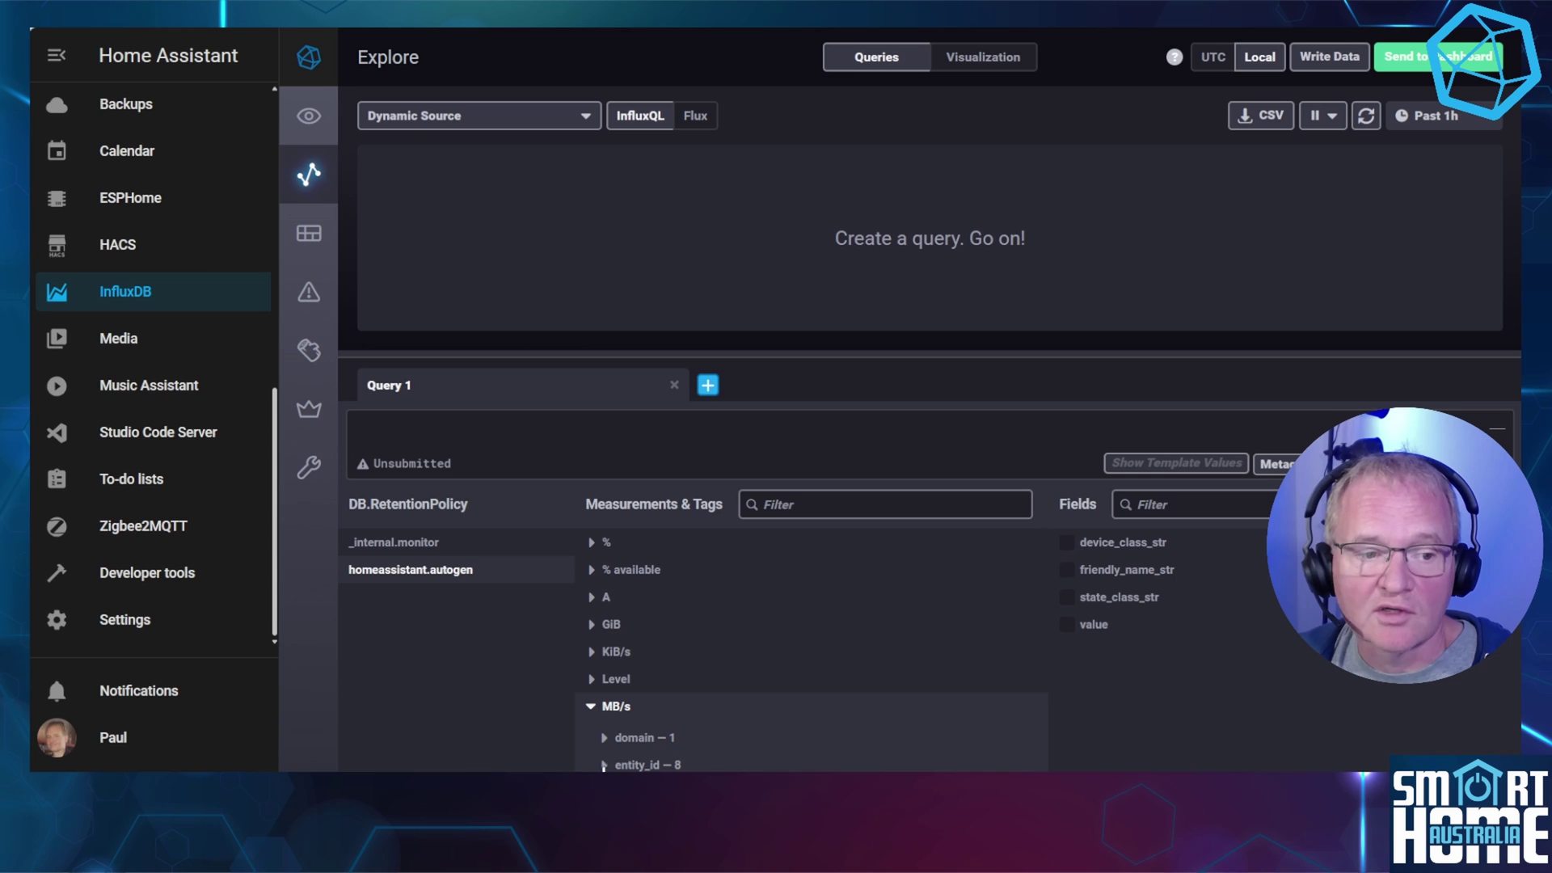
left_click(619, 765)
scroll(791, 702, "down", 3)
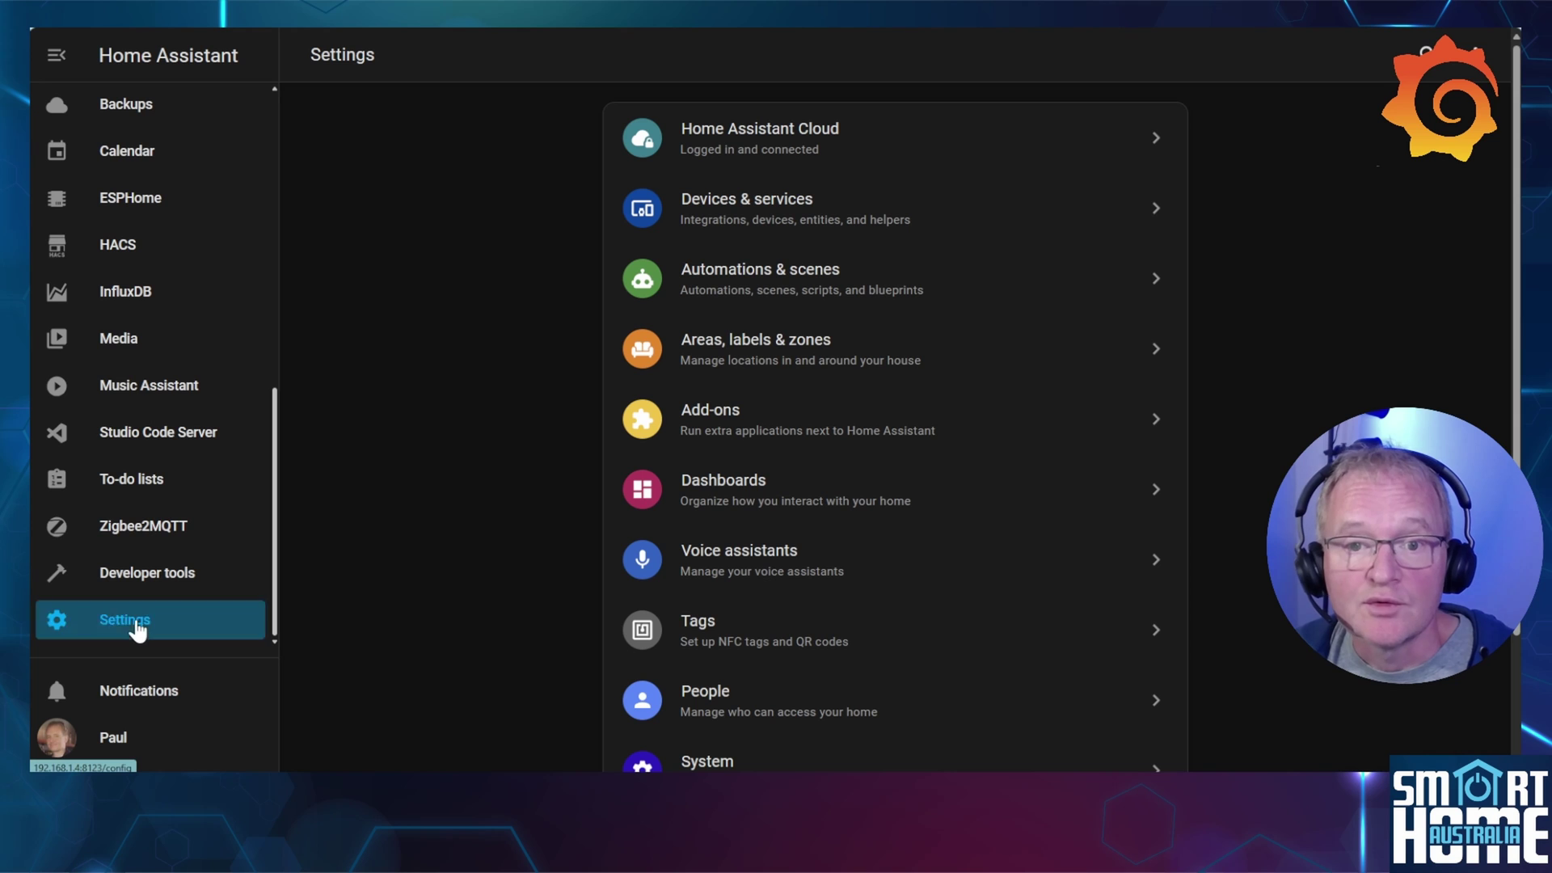
Find the Grafana add-on in the Add-on Store by searching 'grafana'
left_click(757, 431)
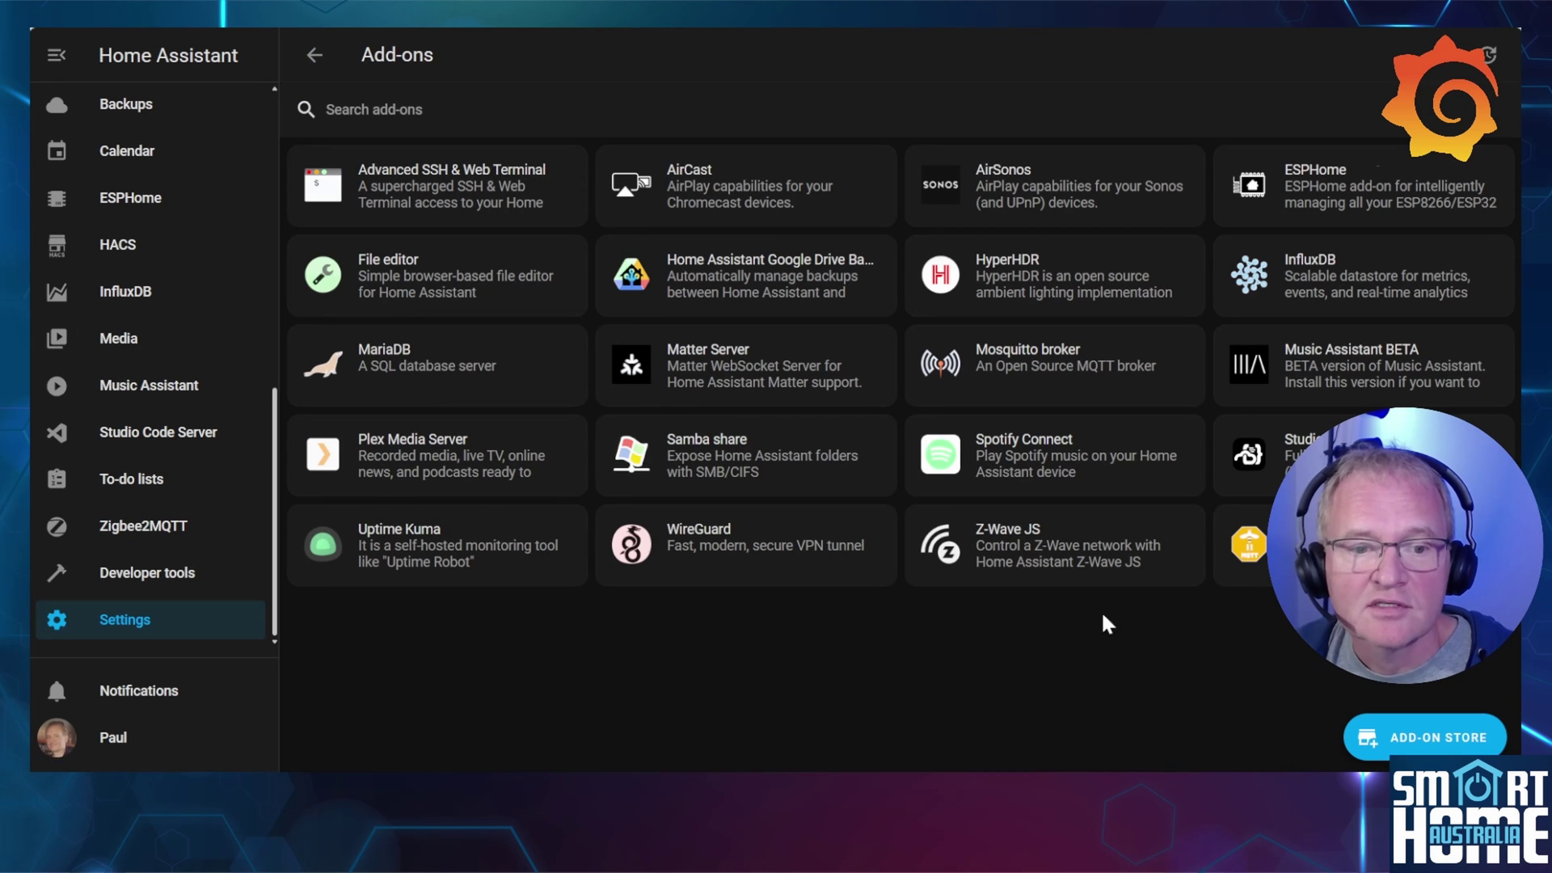
left_click(1429, 738)
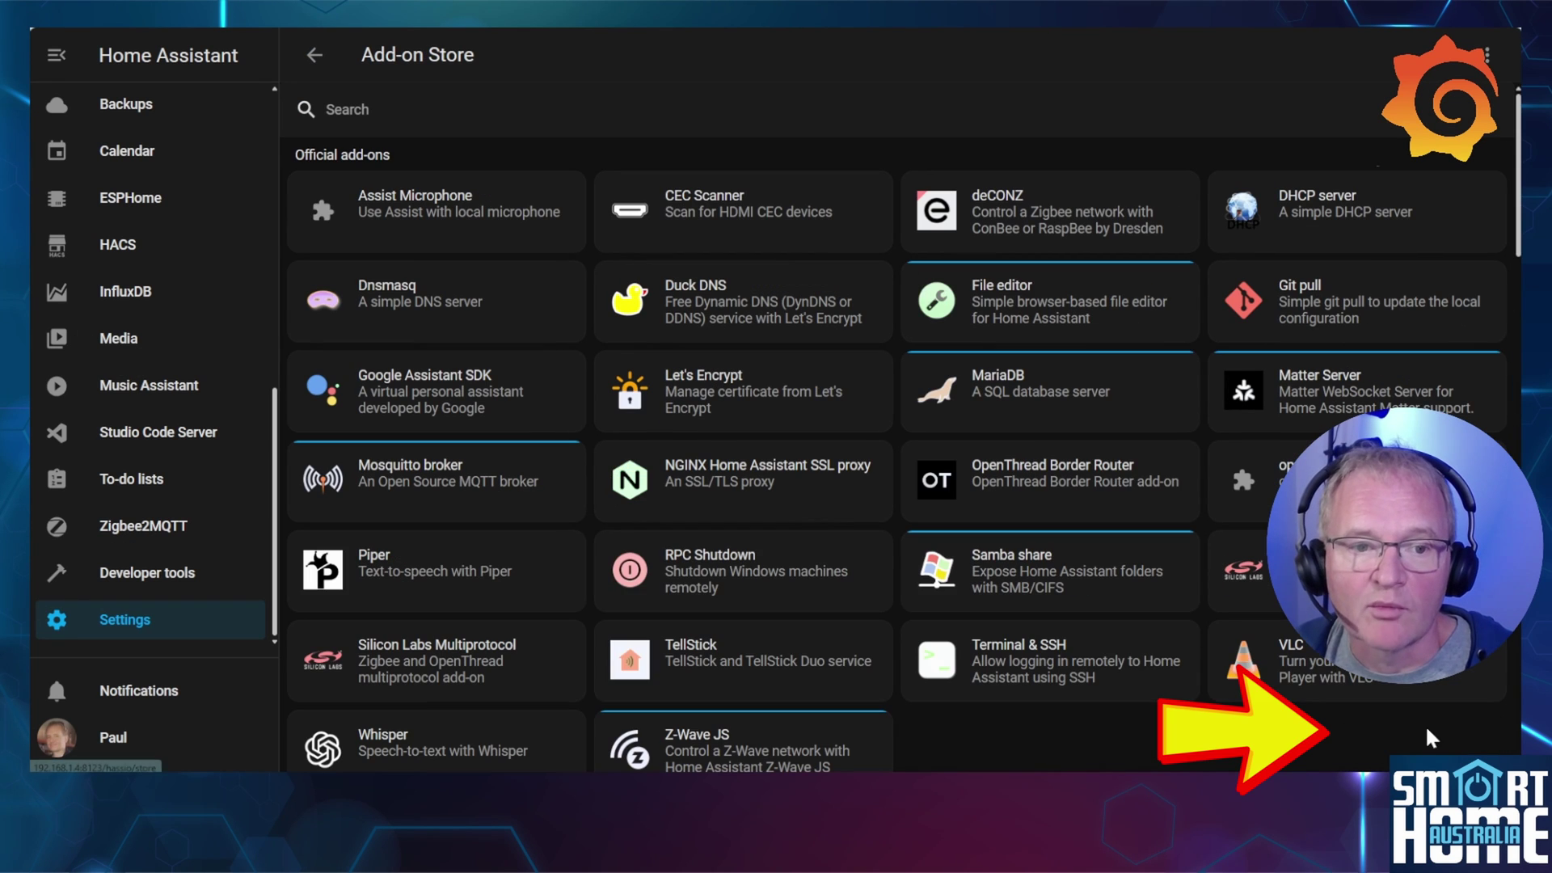
type("grafana")
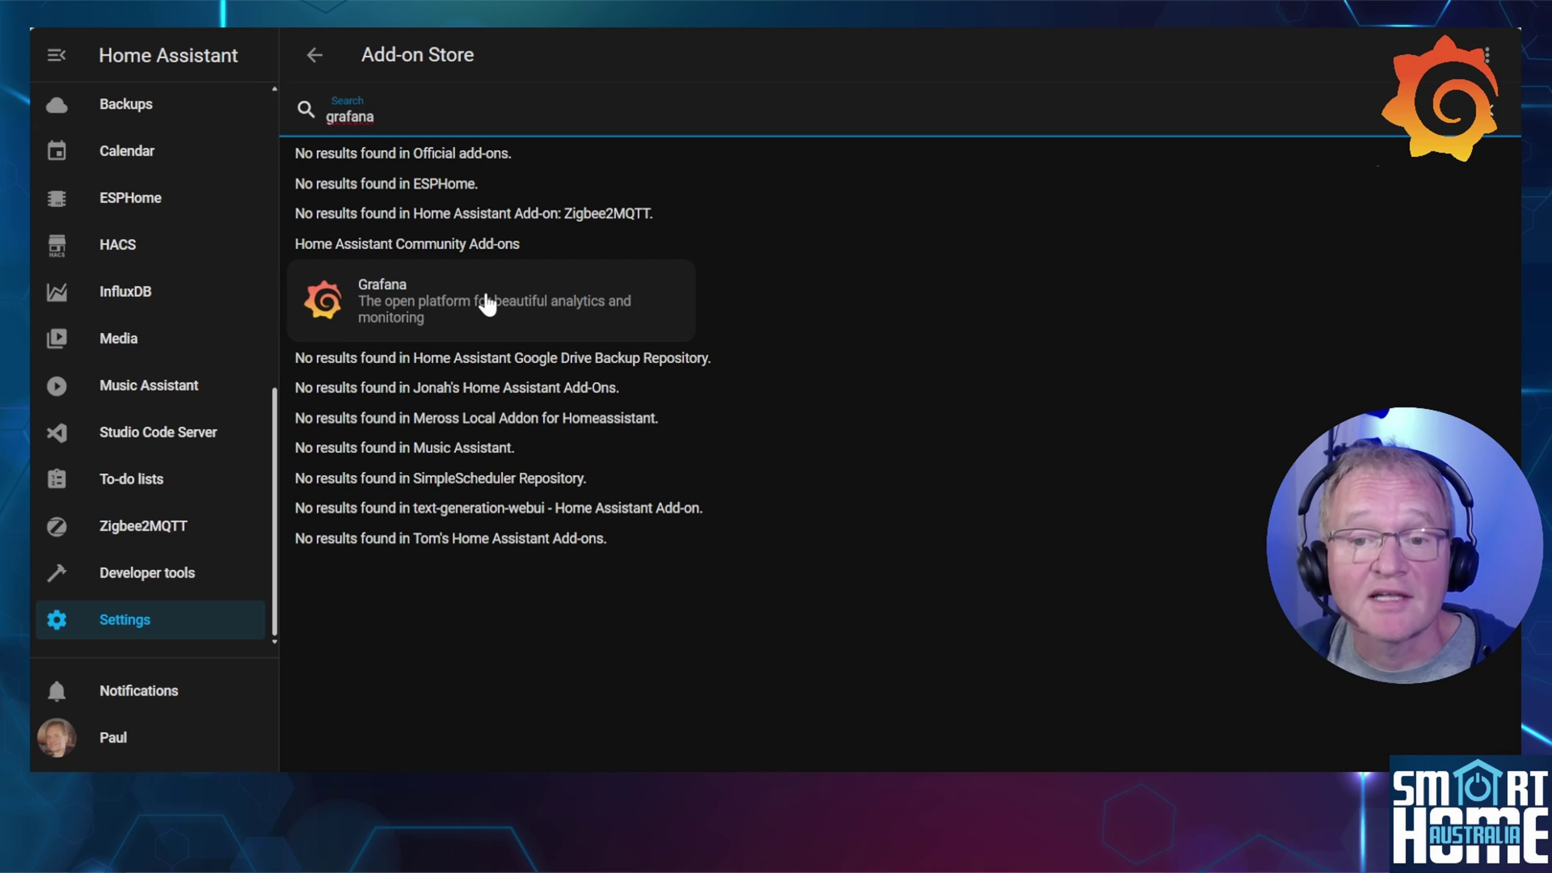
left_click(486, 305)
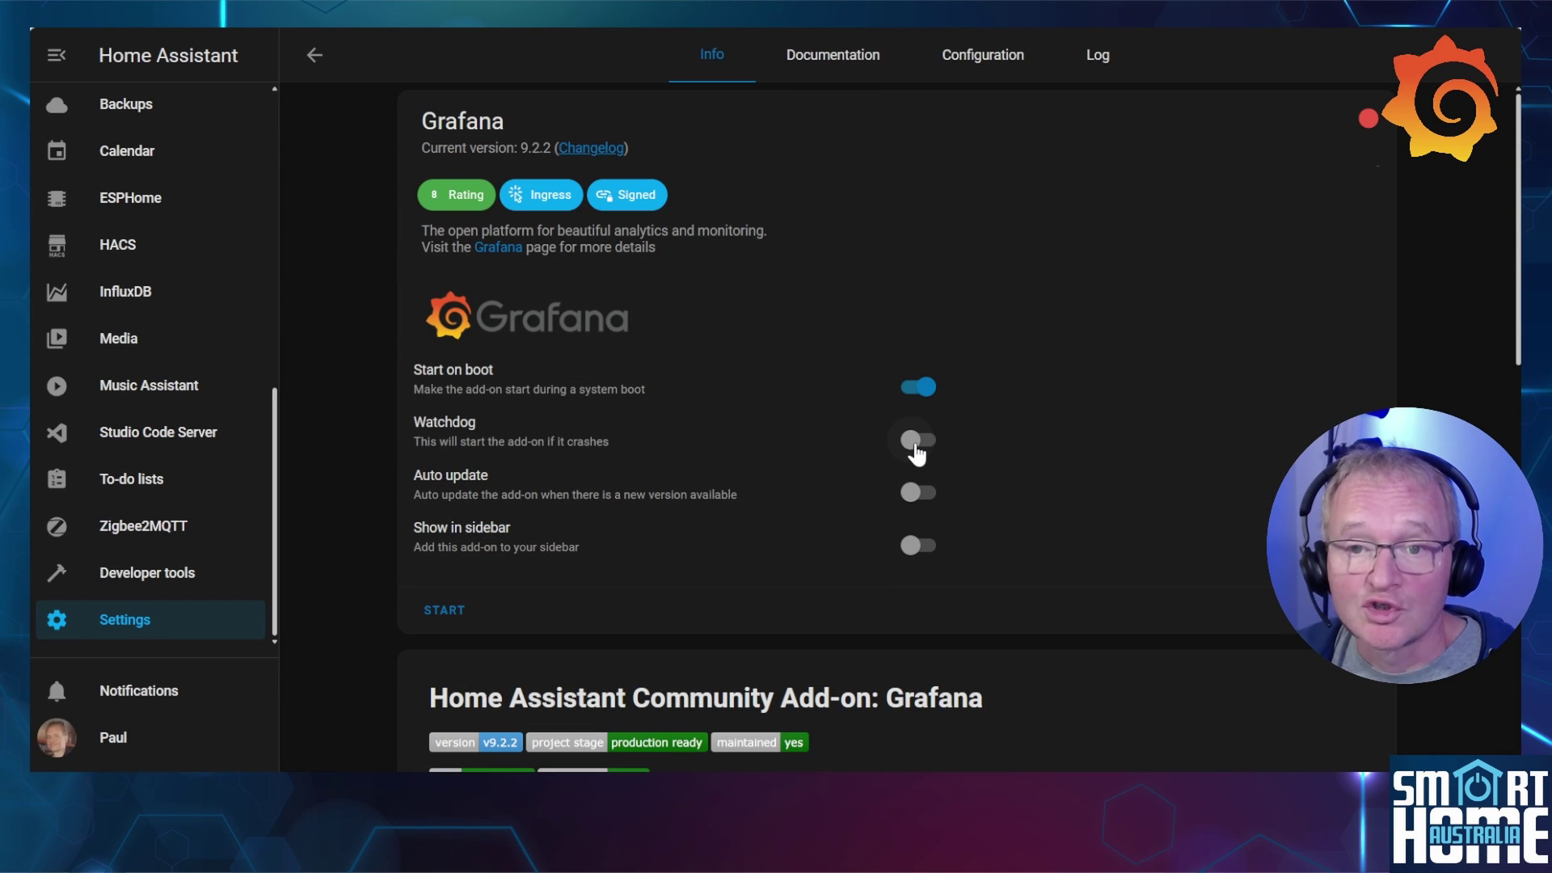
Enable Watchdog and Show in sidebar for Grafana, start it, and open its interface
left_click(917, 441)
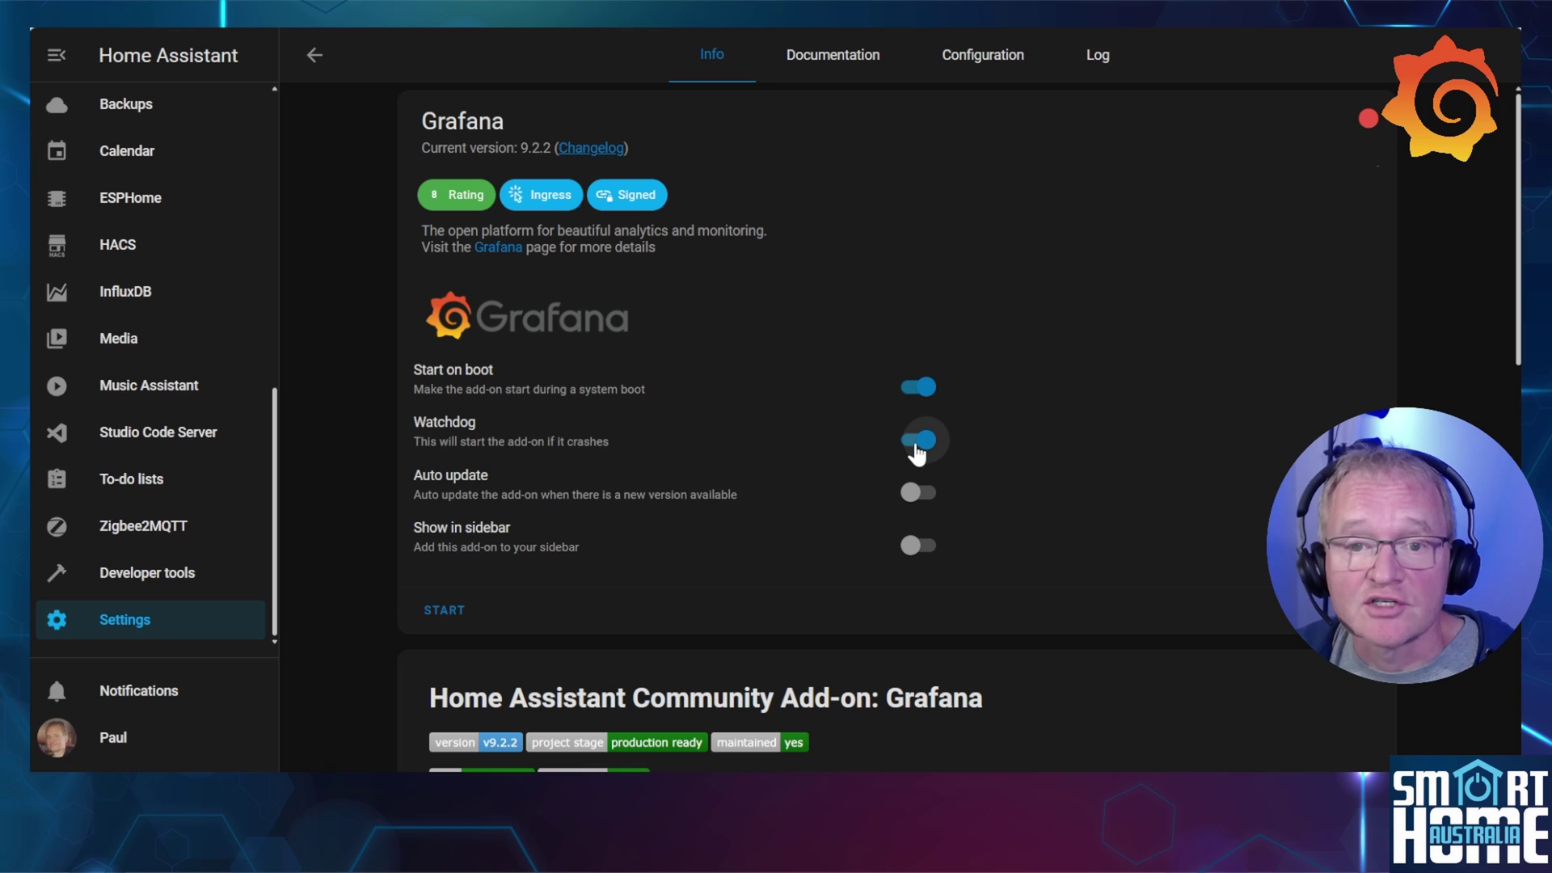
left_click(914, 546)
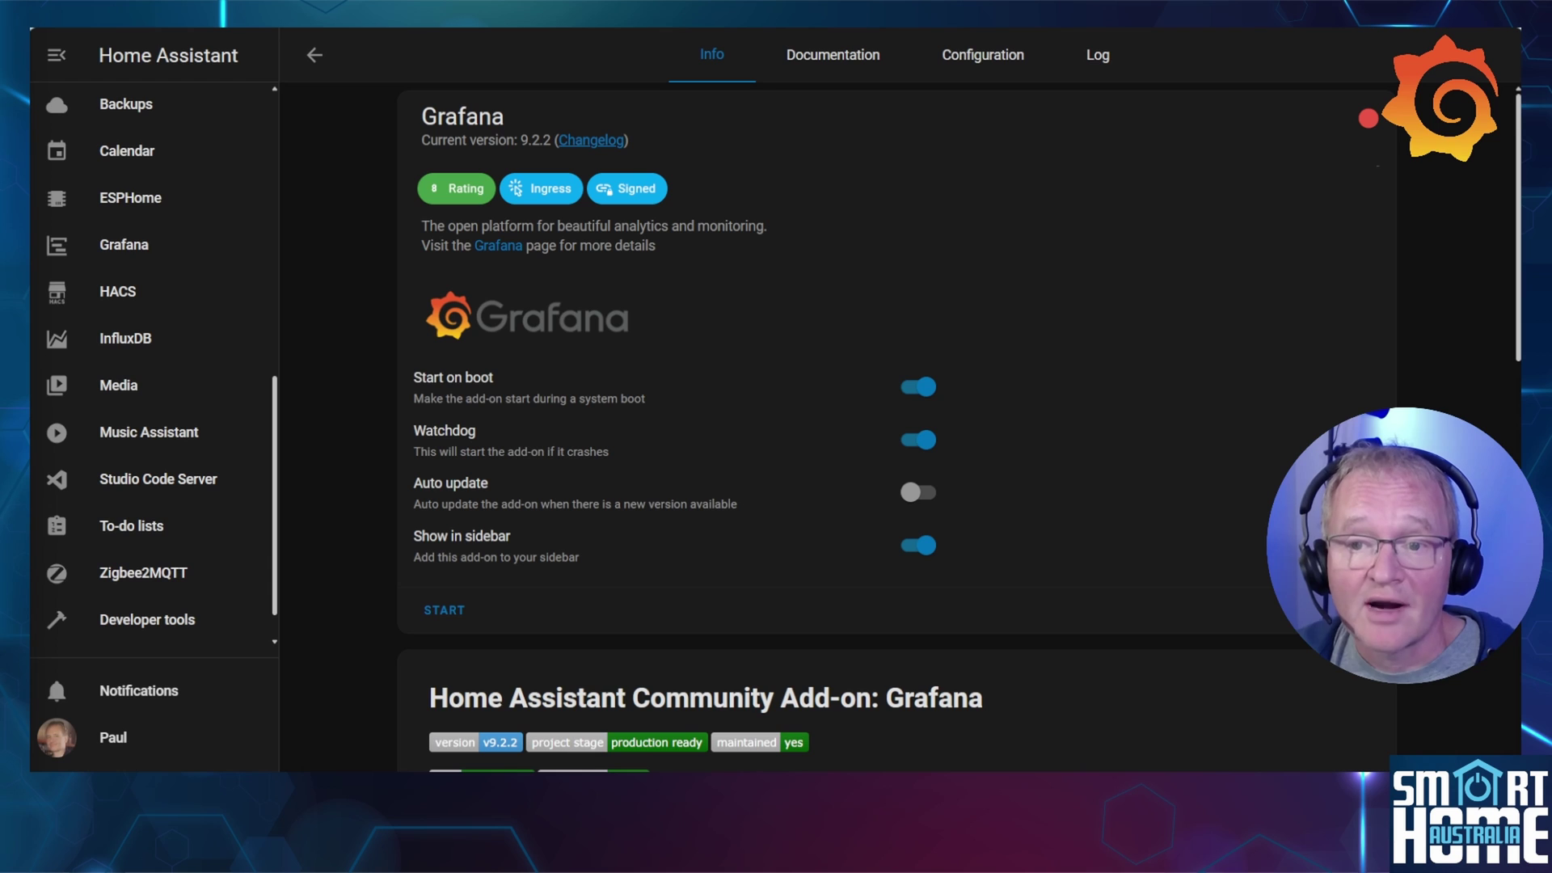
left_click(441, 613)
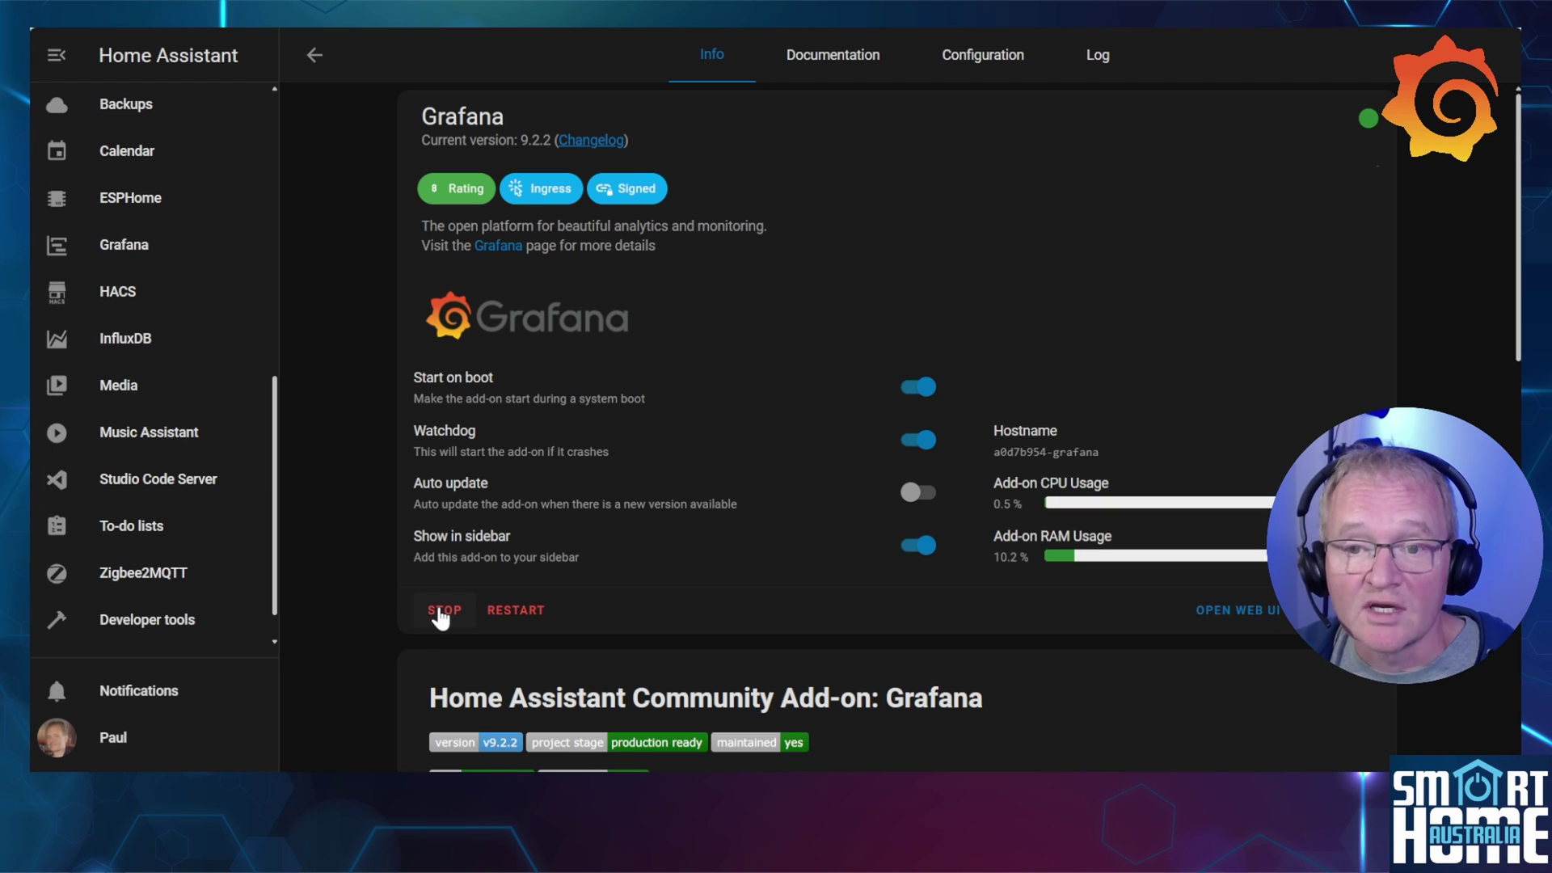
left_click(139, 245)
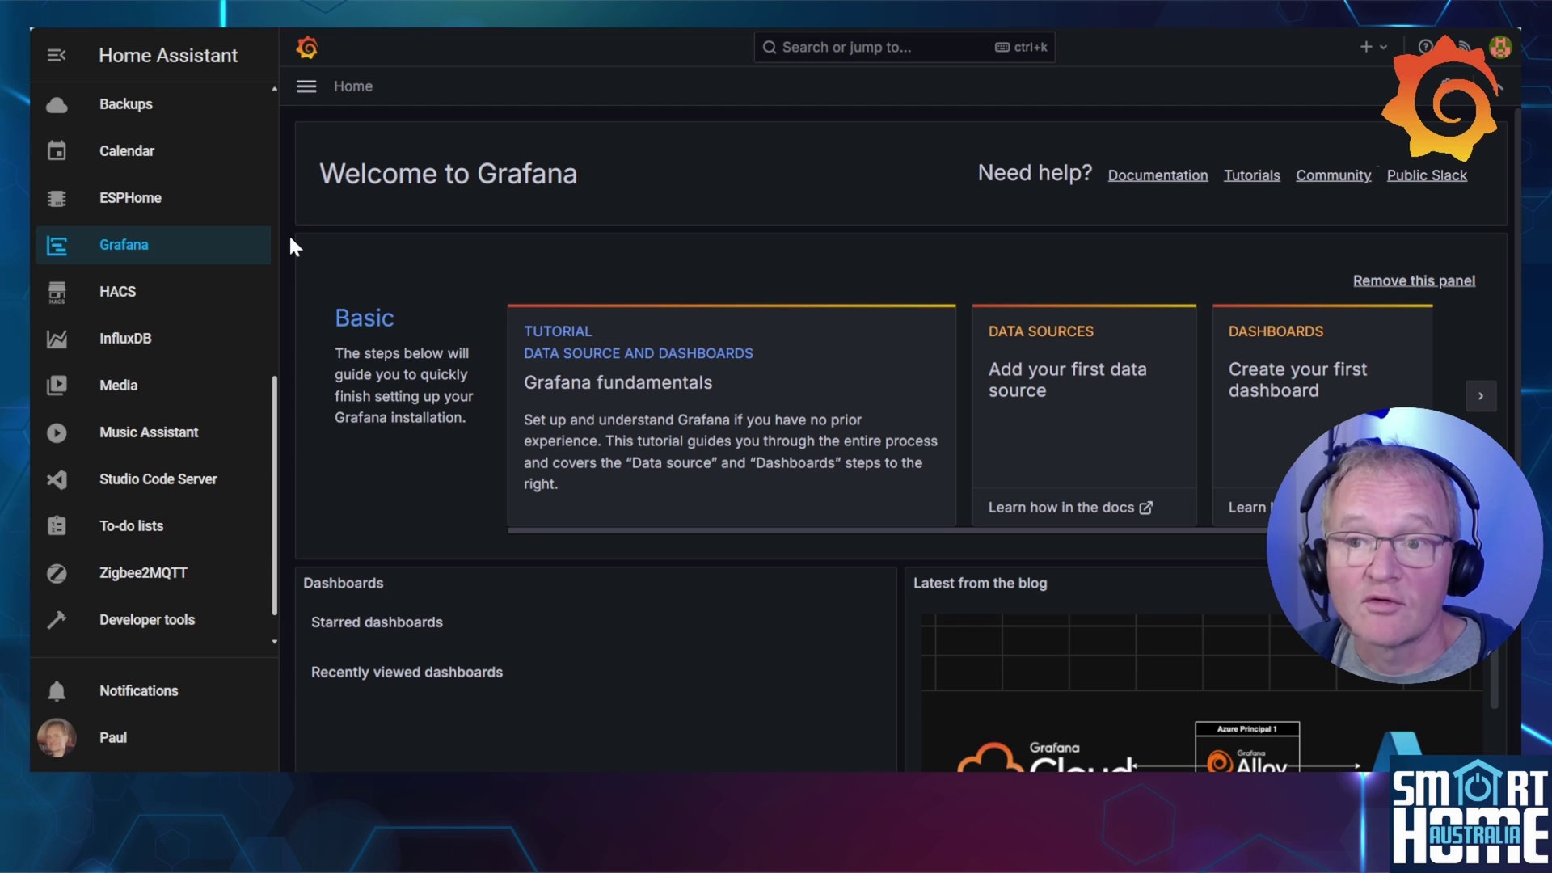
Under Grafana Connections, search 'influxdb' in Add new connection and open the InfluxDB tile
left_click(308, 87)
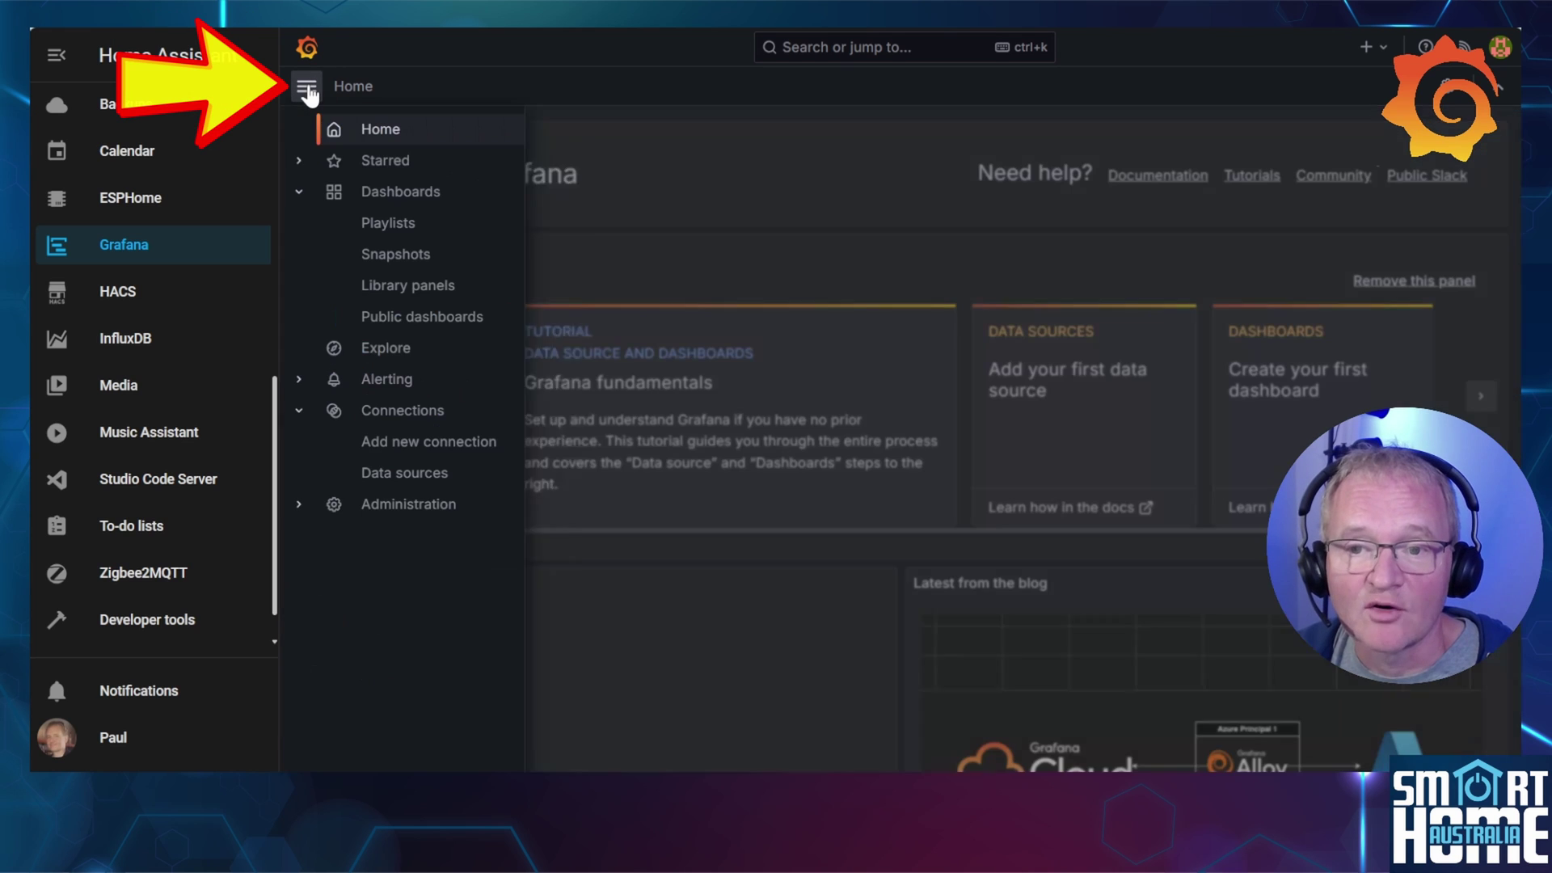
left_click(409, 412)
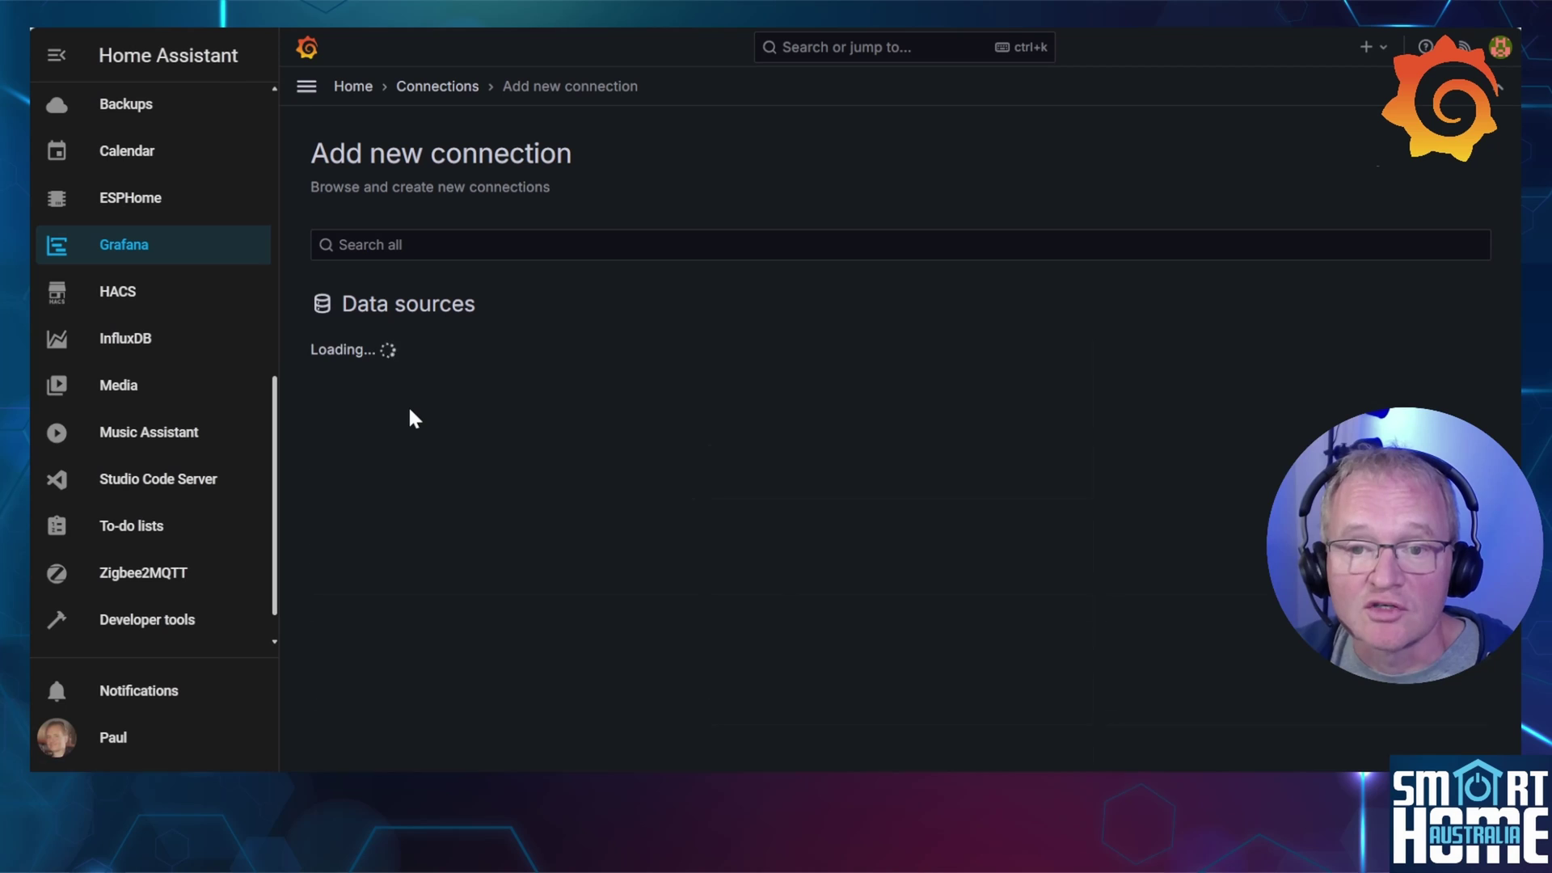
type("influxdb")
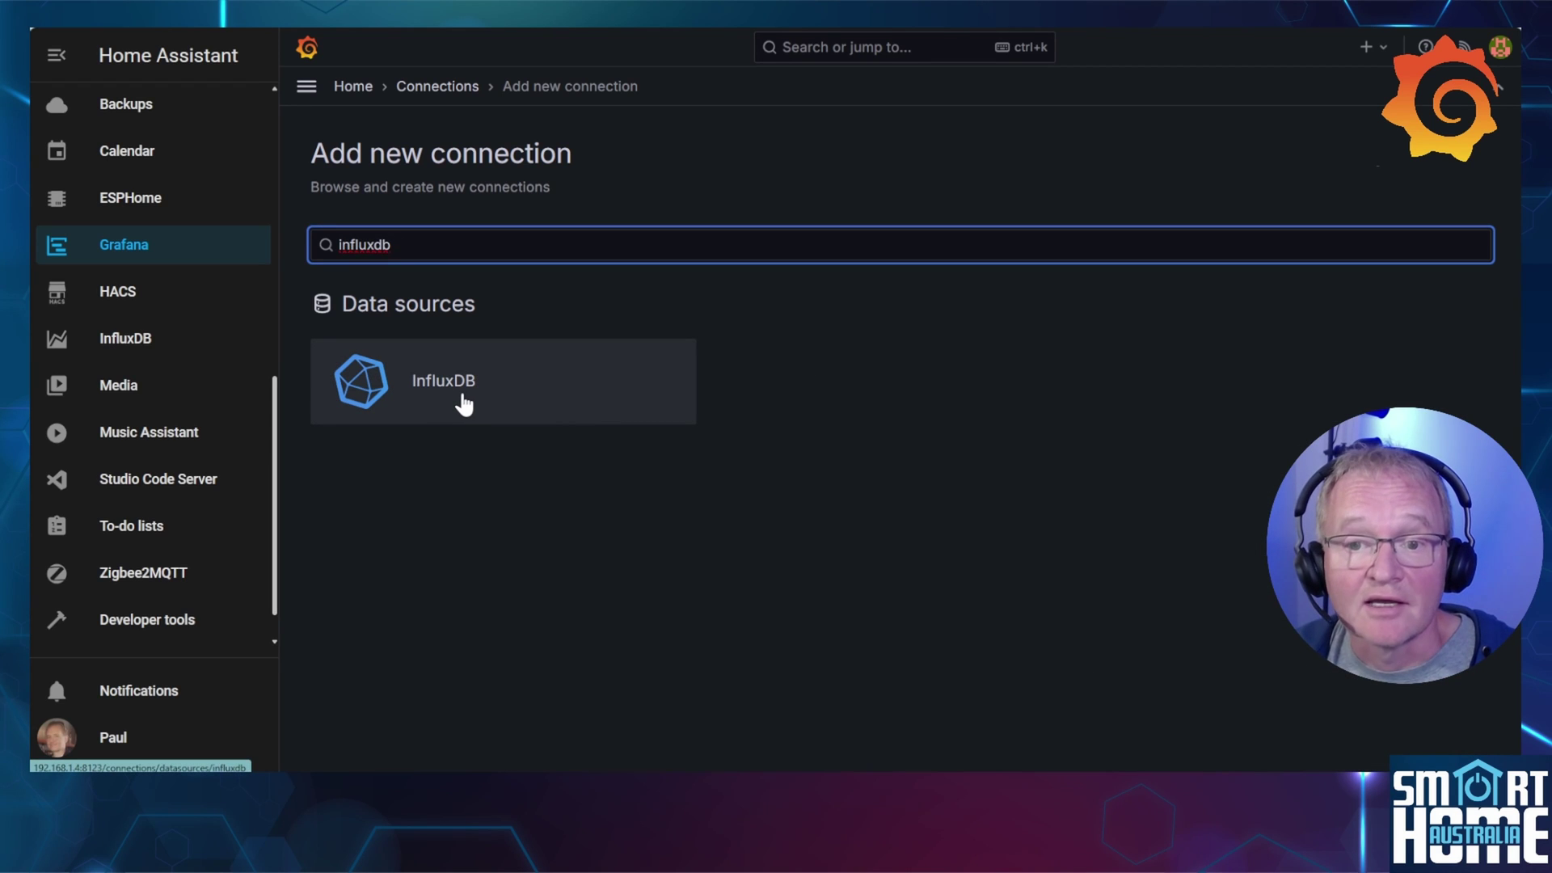
left_click(466, 406)
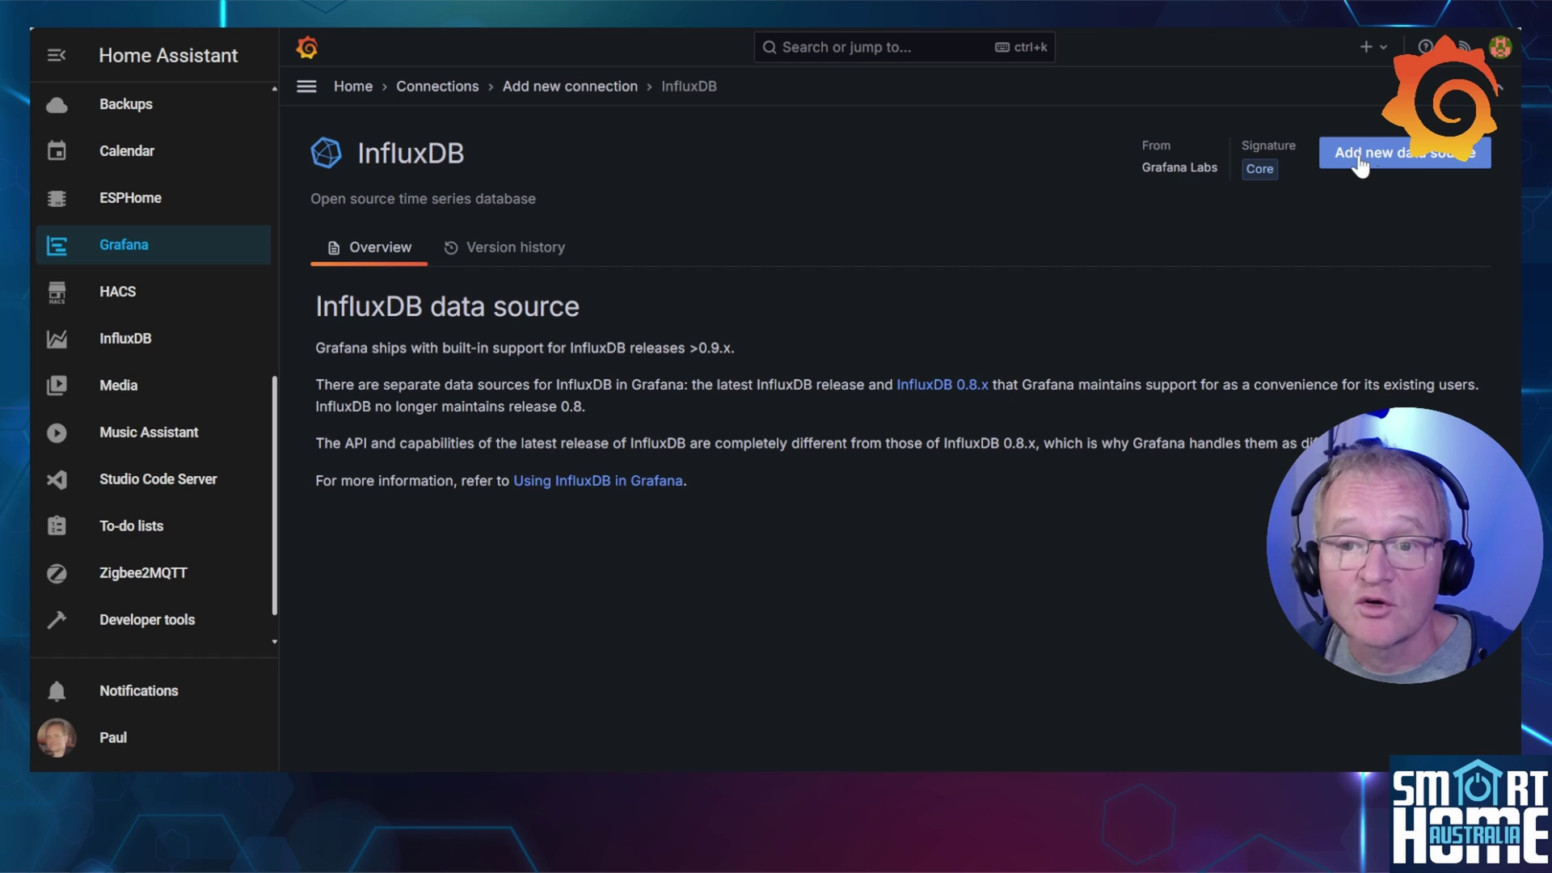
left_click(1361, 159)
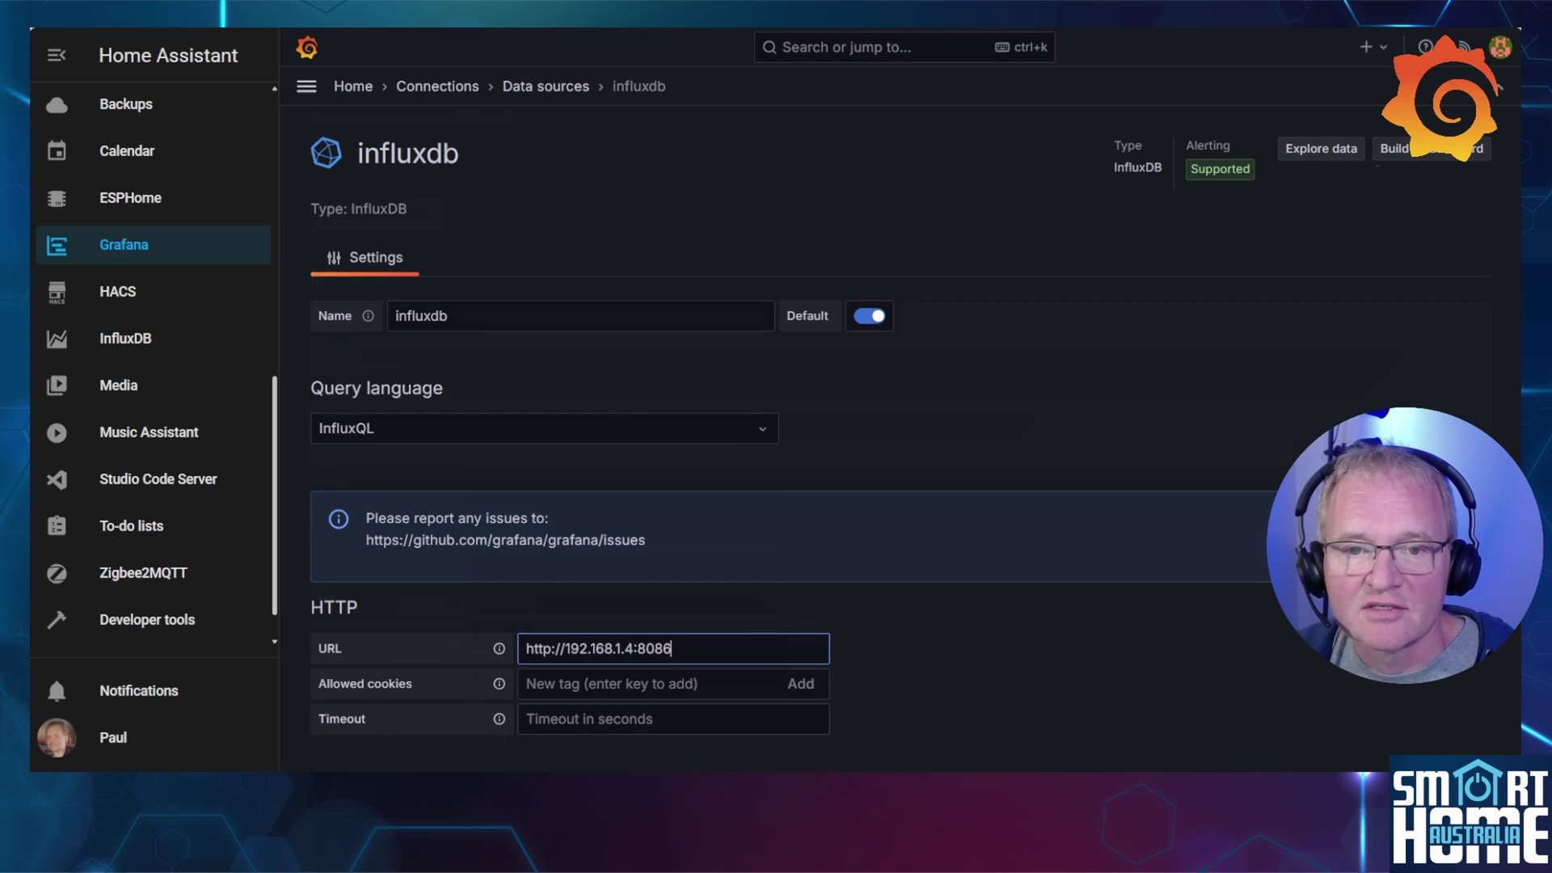
scroll(897, 437, "down", 10)
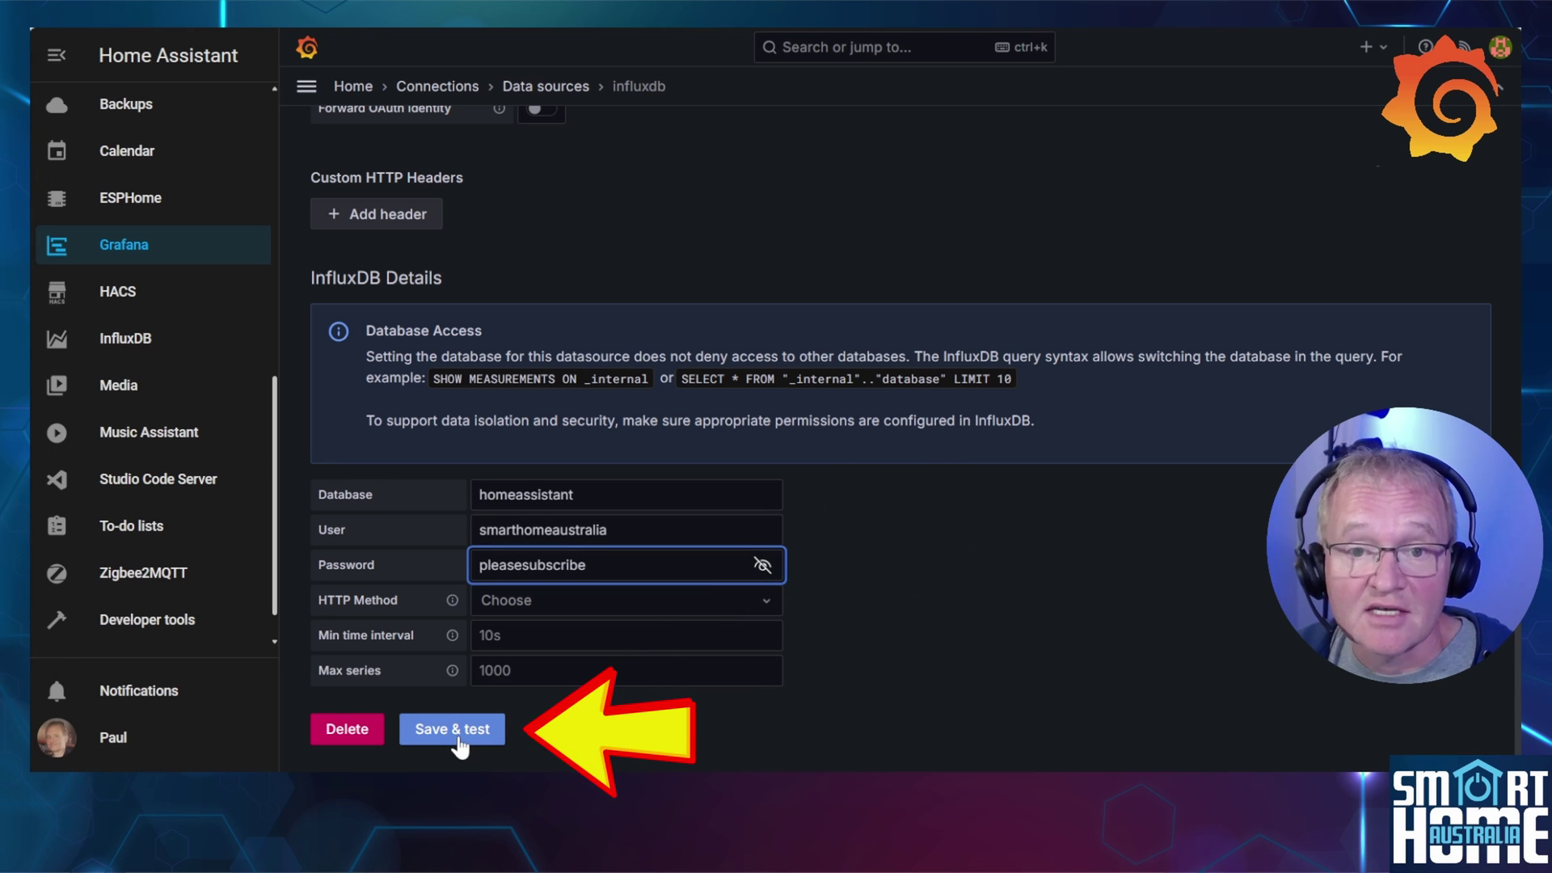
left_click(457, 731)
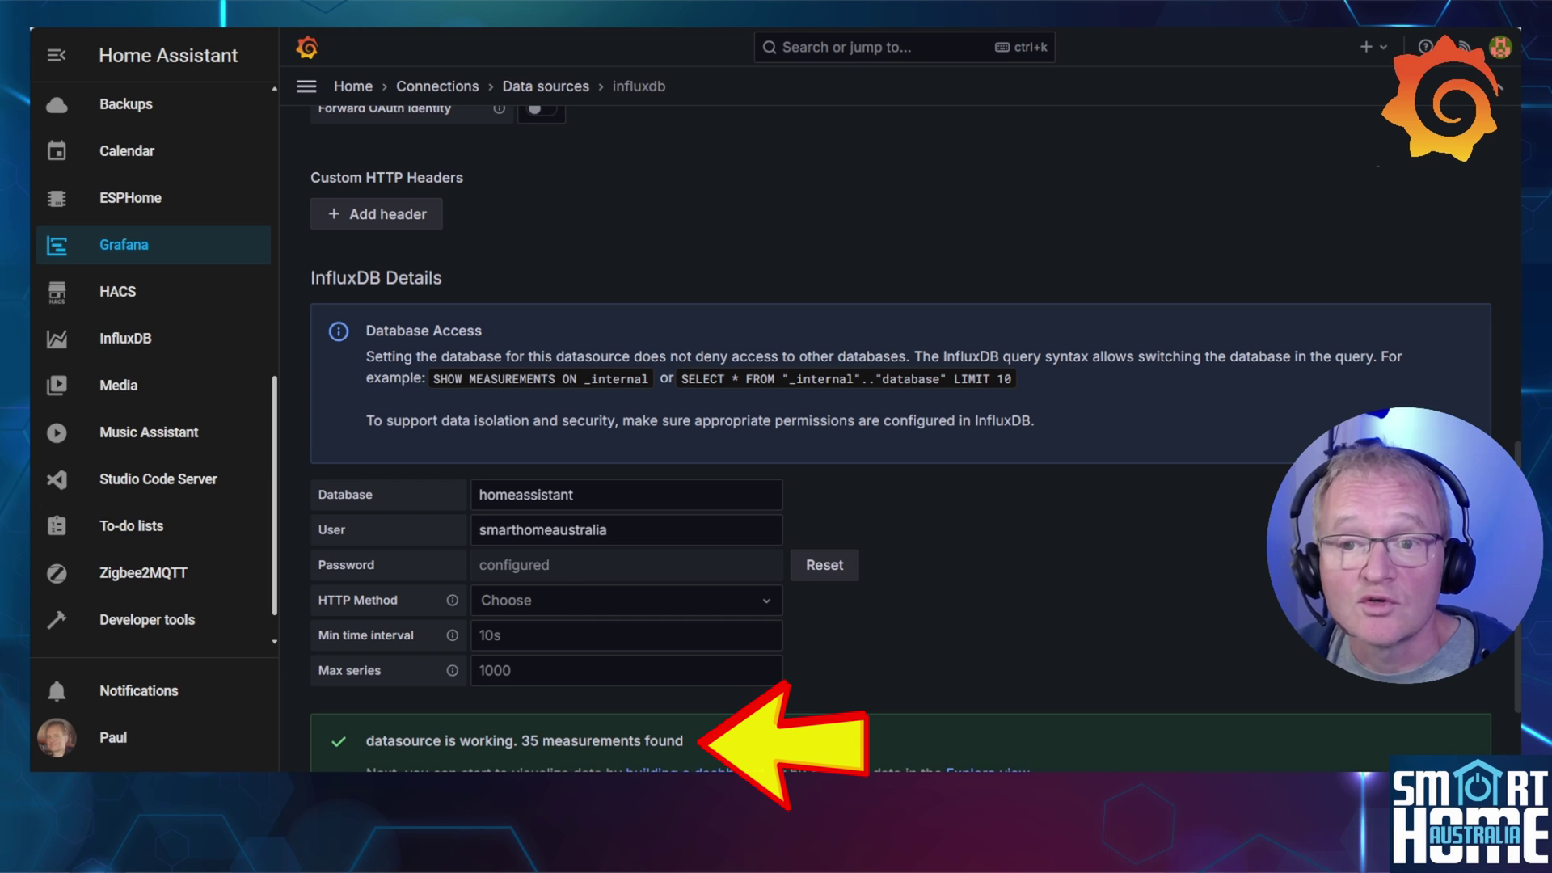
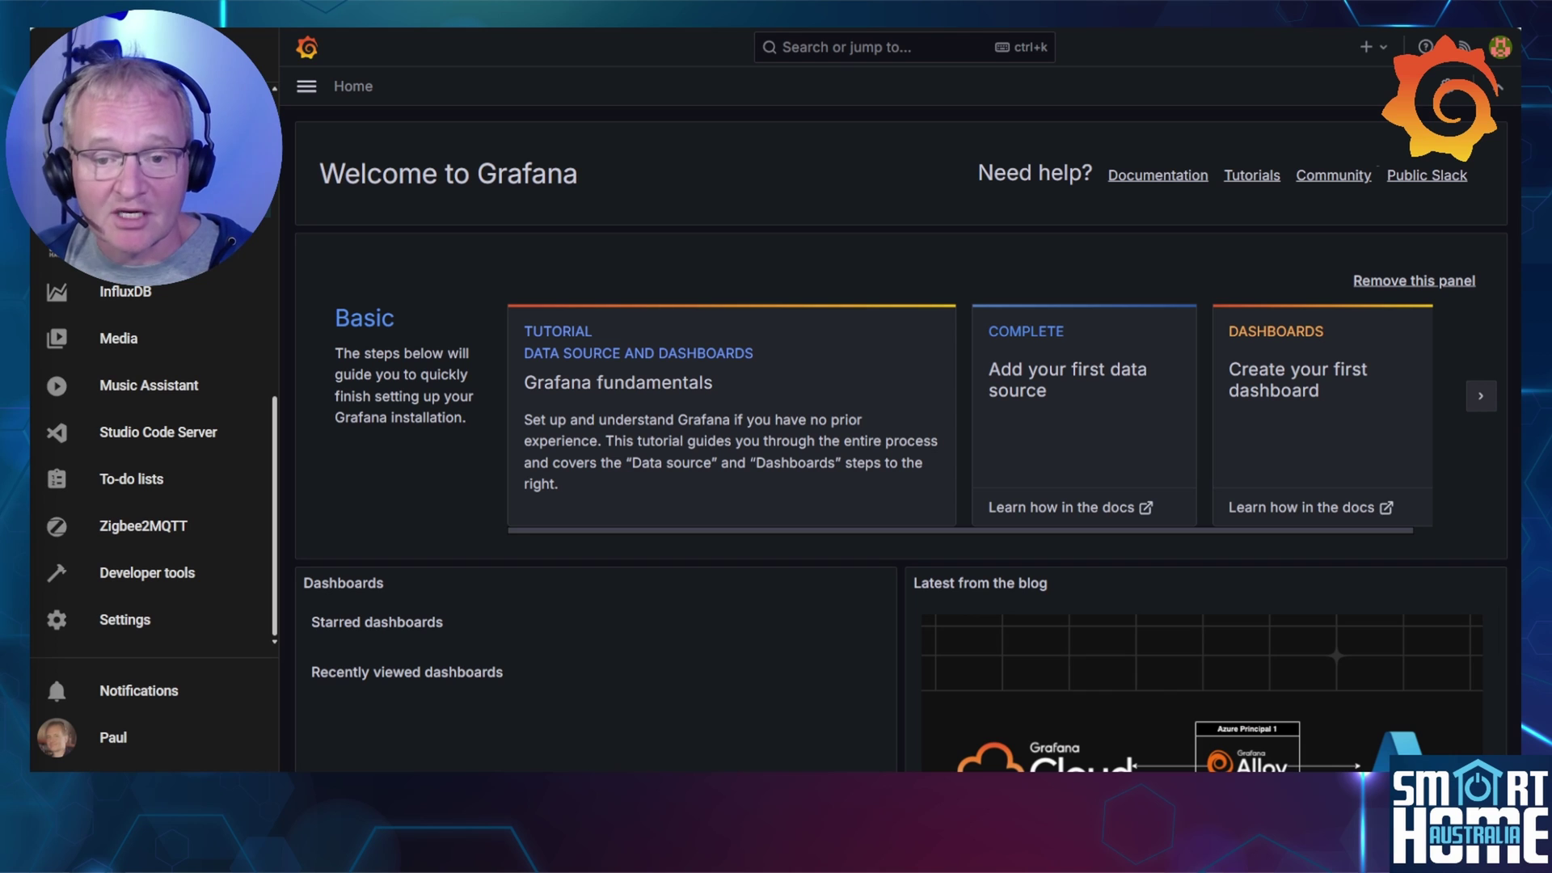
Create a new dashboard and add a visualization panel that uses the influxdb data source
left_click(1372, 49)
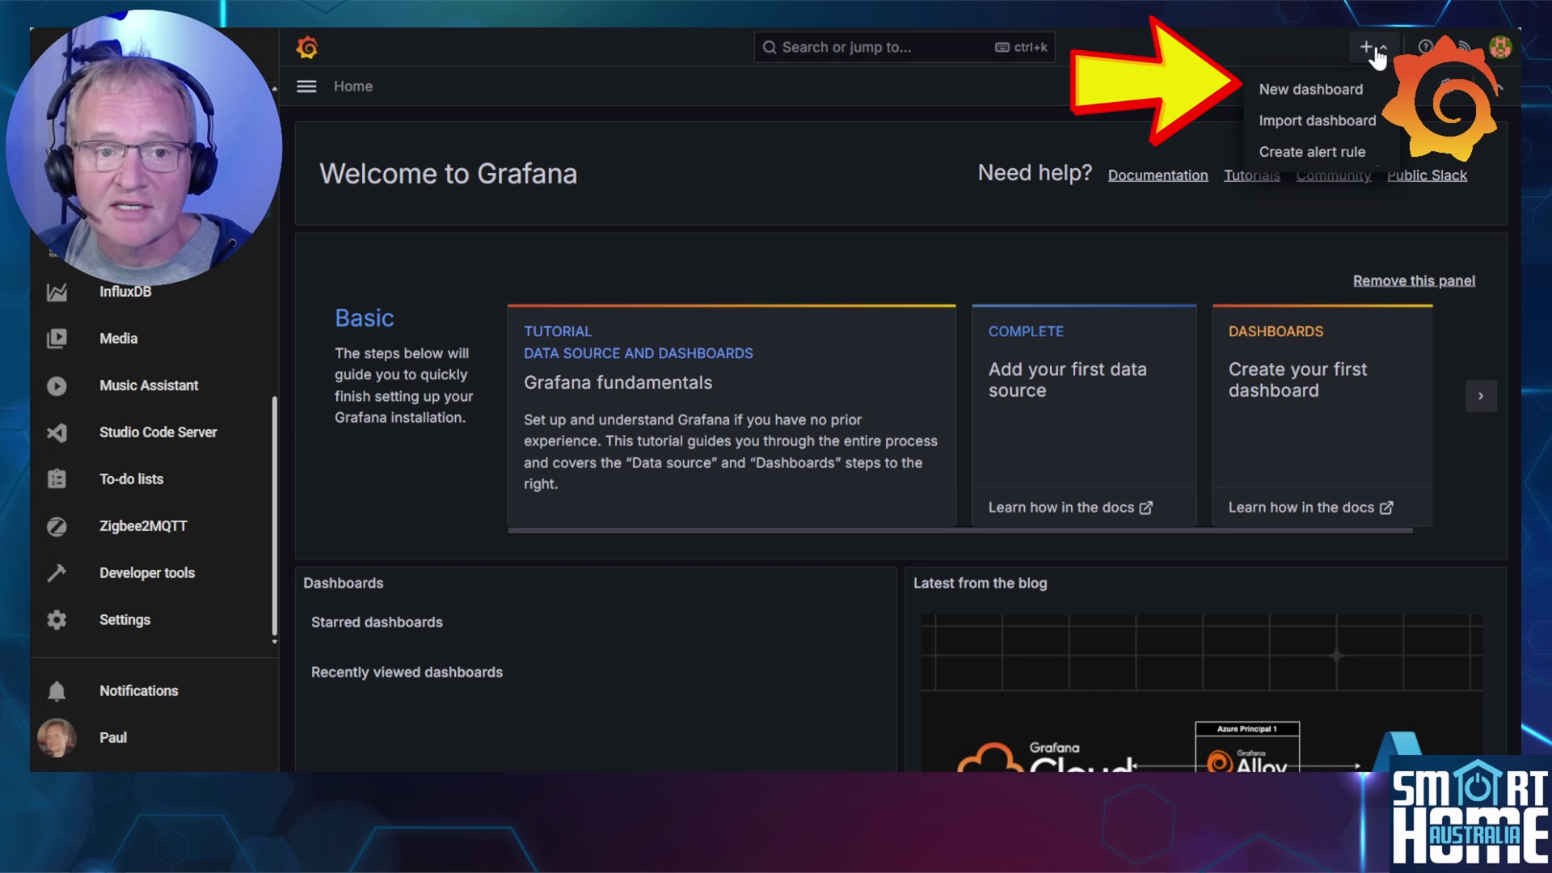
left_click(1324, 91)
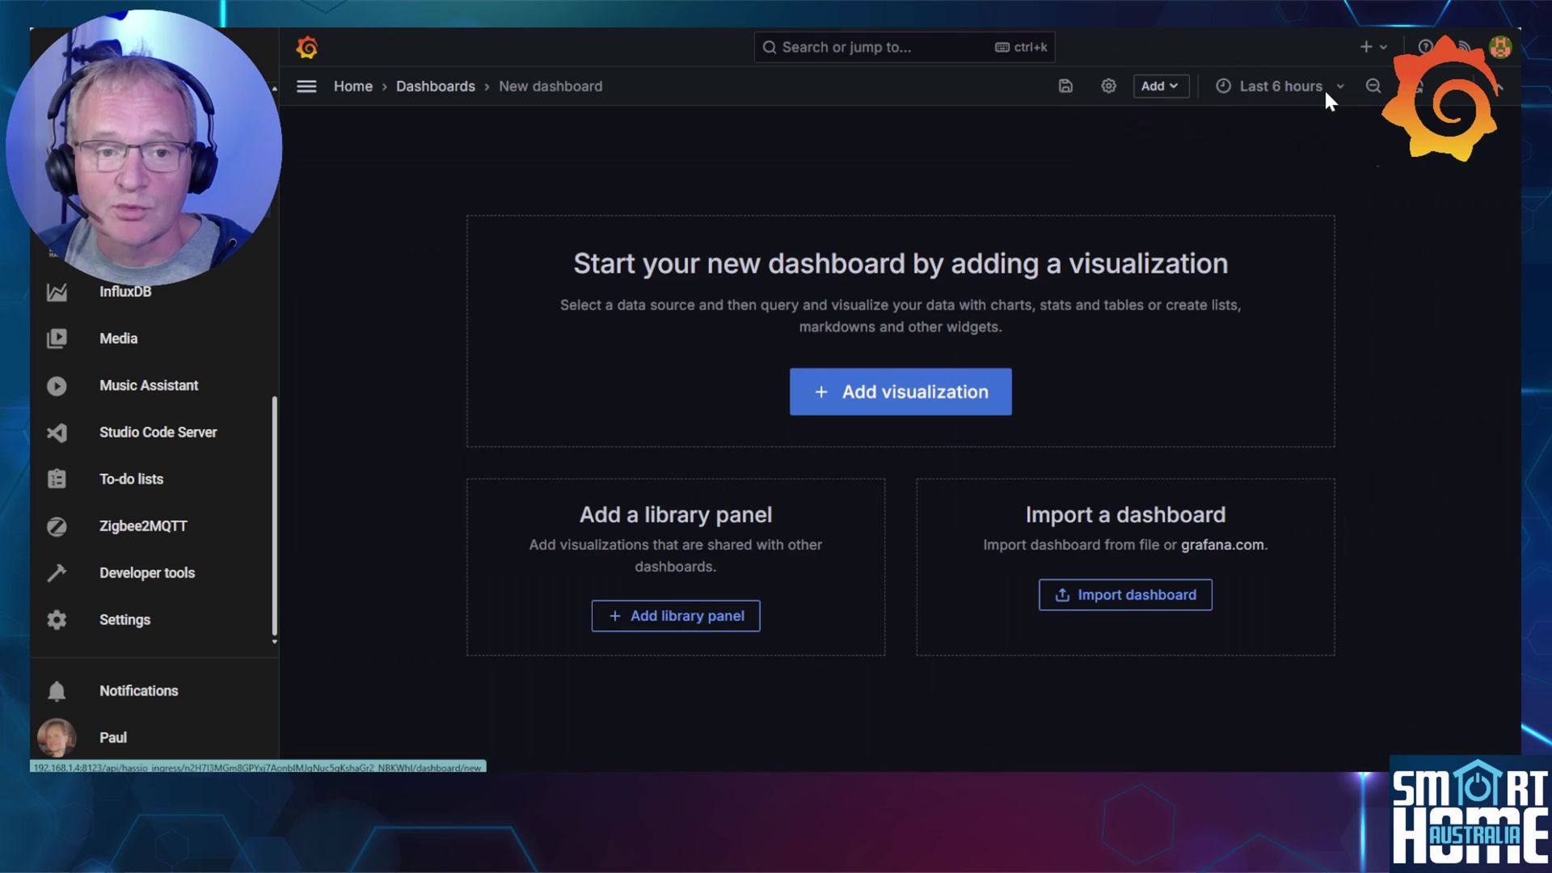
left_click(917, 396)
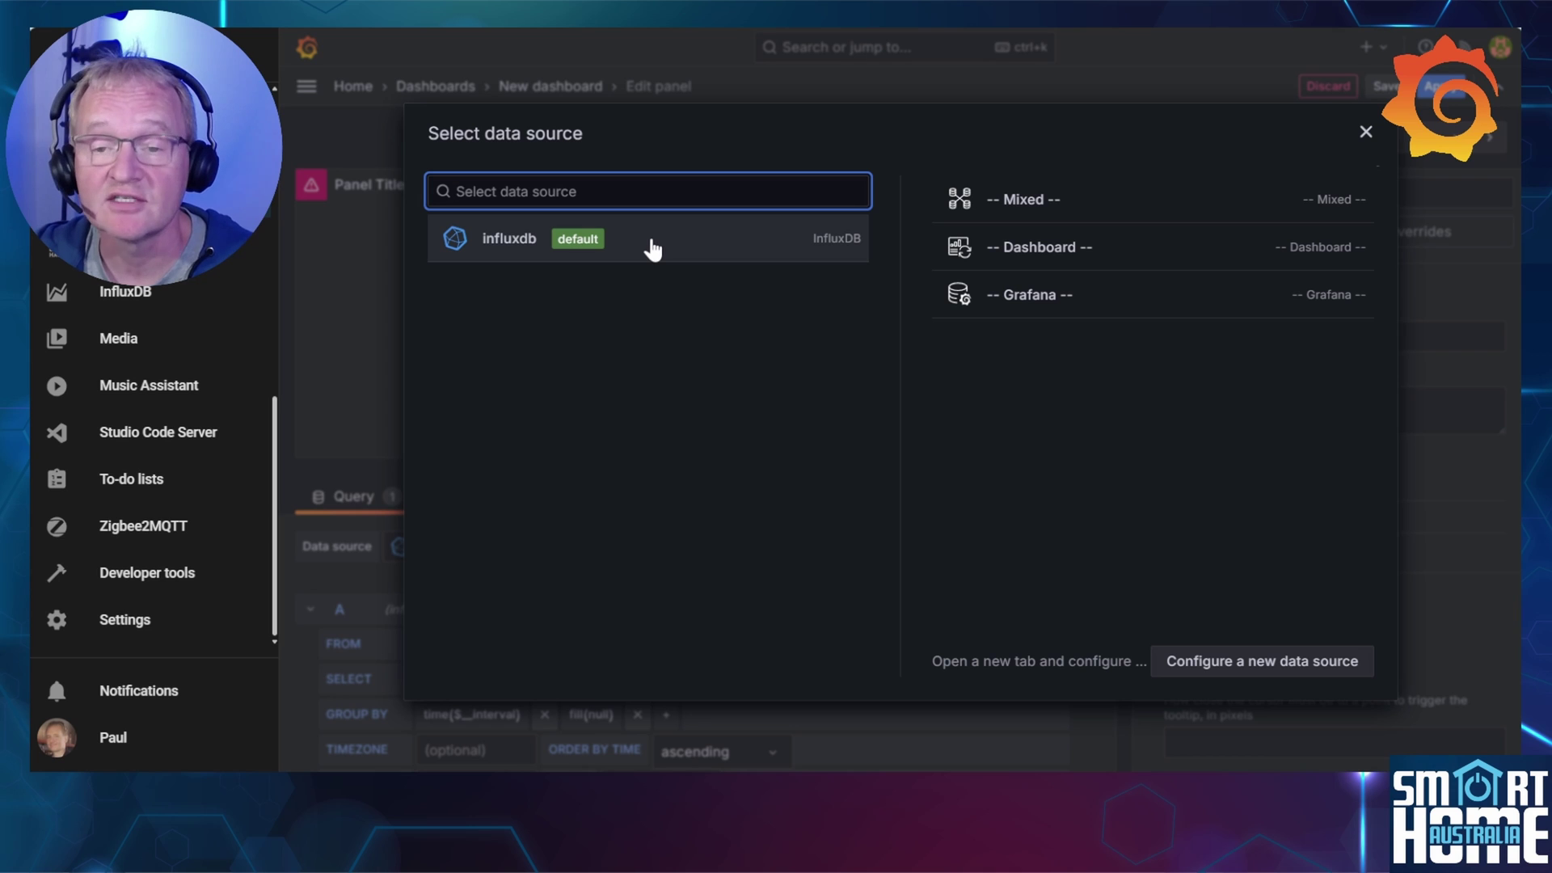
left_click(653, 249)
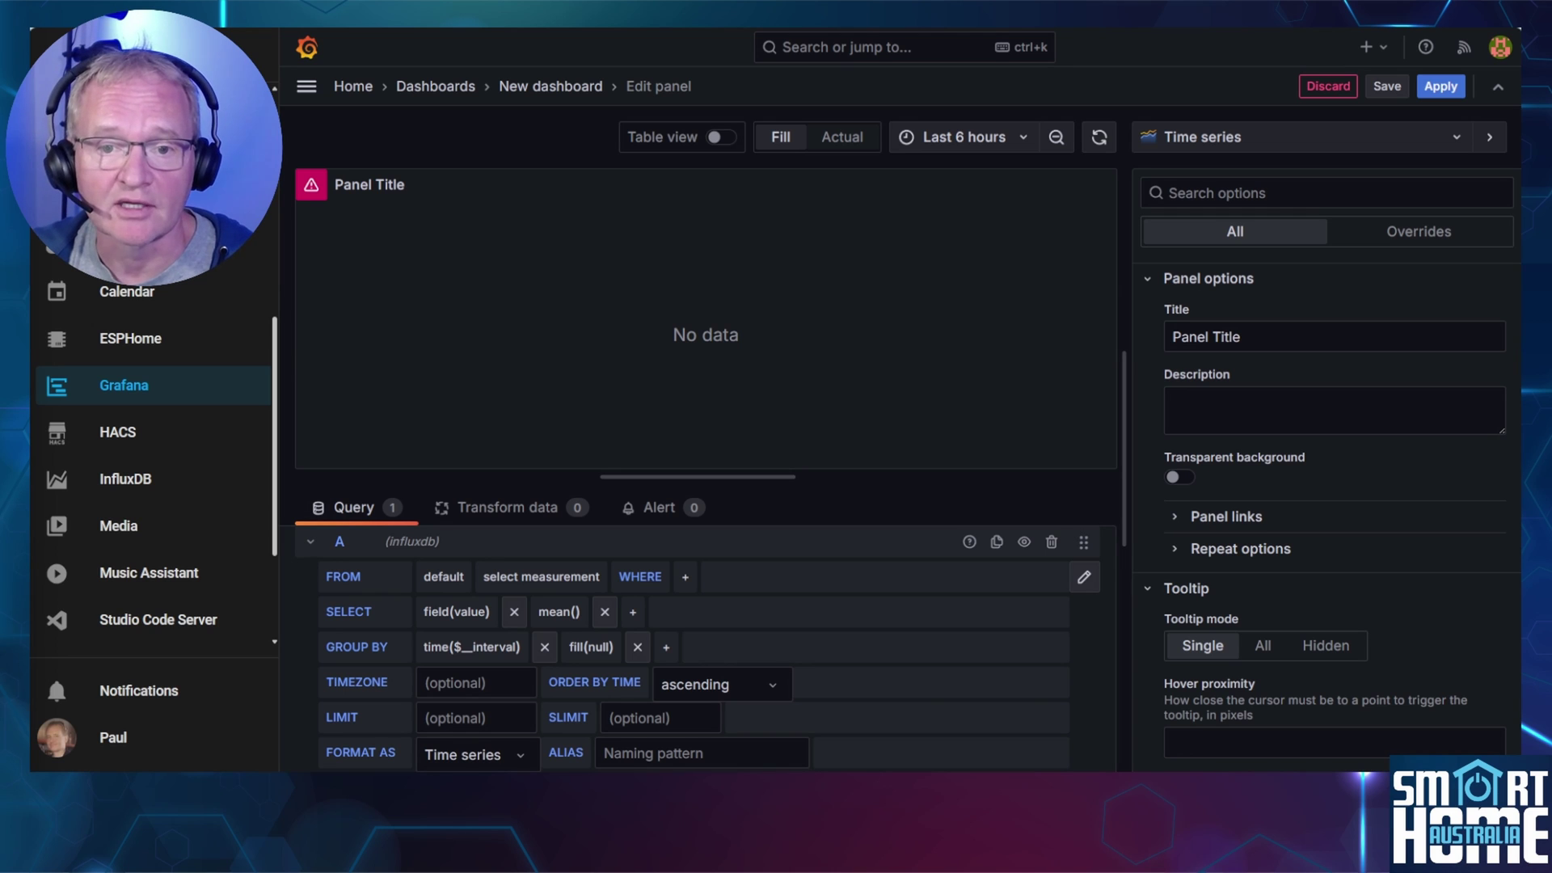
Query the °C measurement filtered to entity_id wittboy_outdoor_temperature
left_click(535, 578)
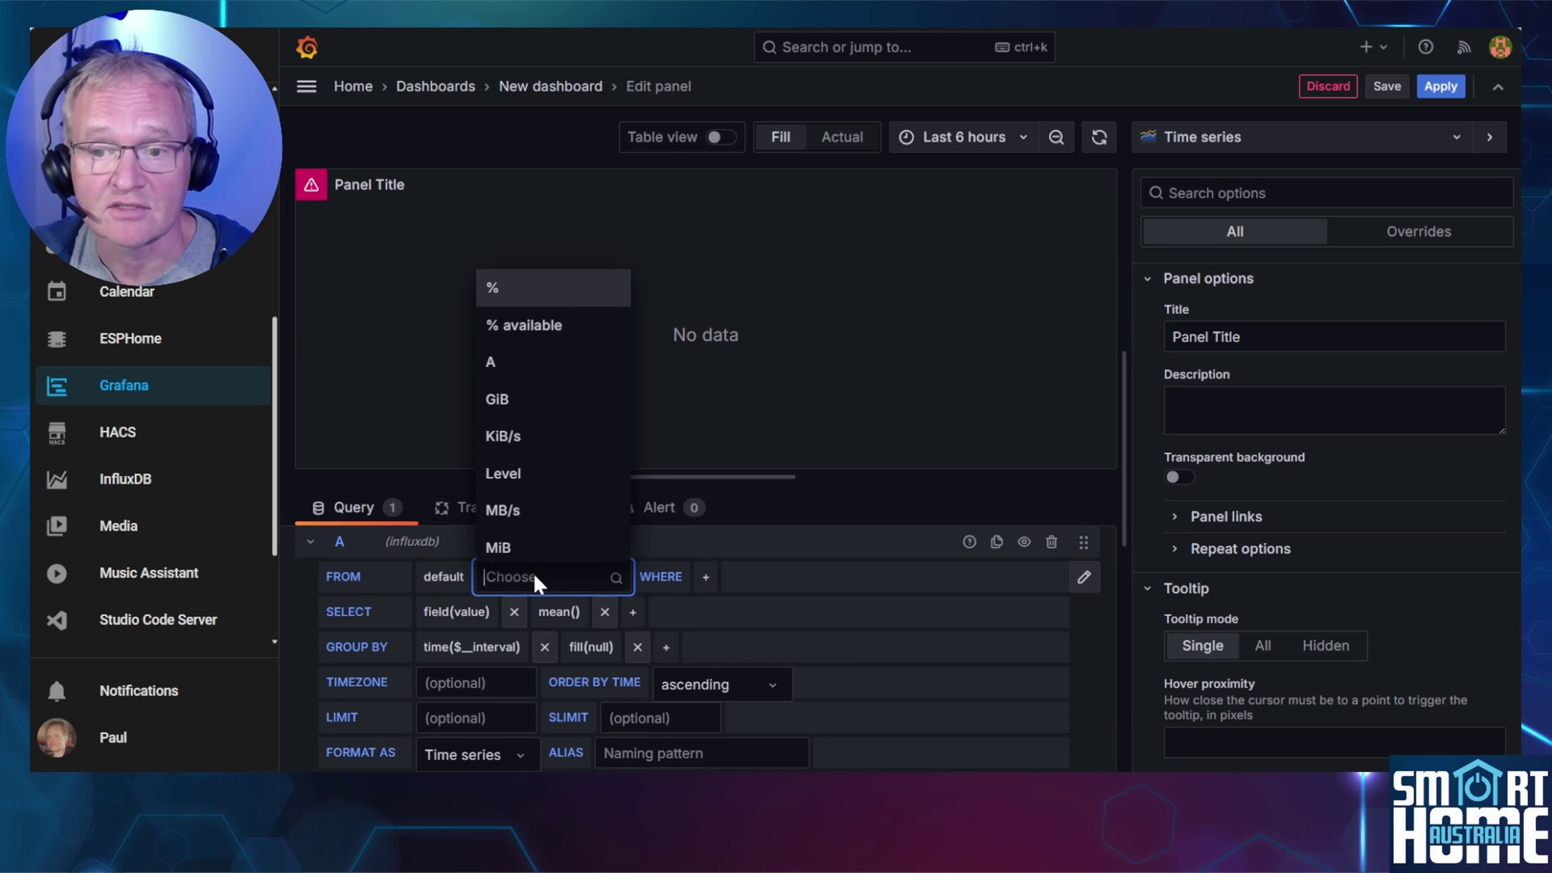
scroll(524, 515, "down", 10)
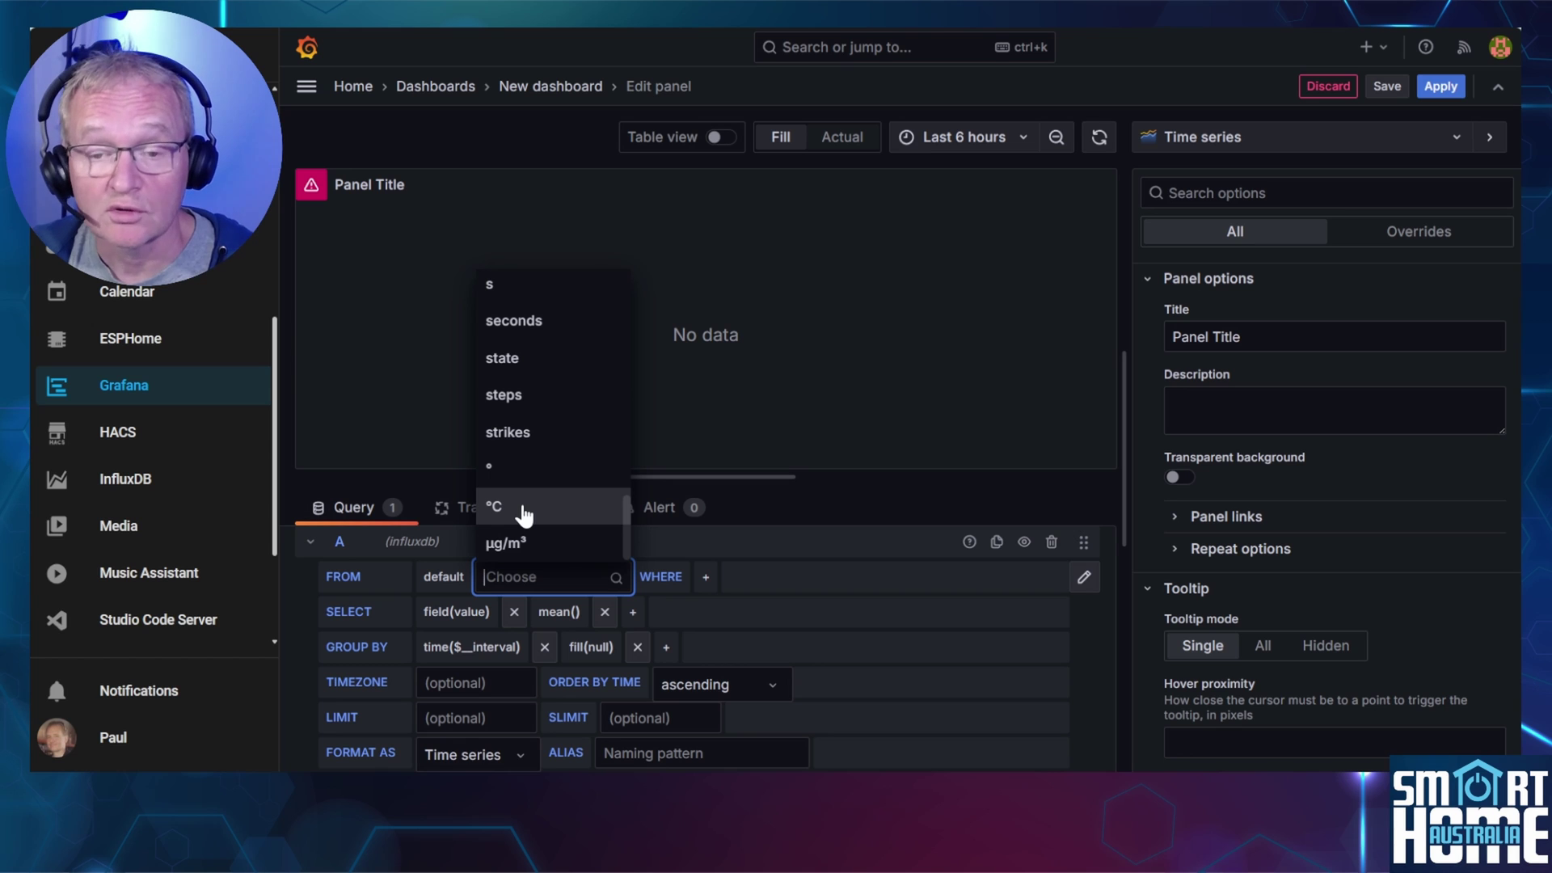
left_click(524, 509)
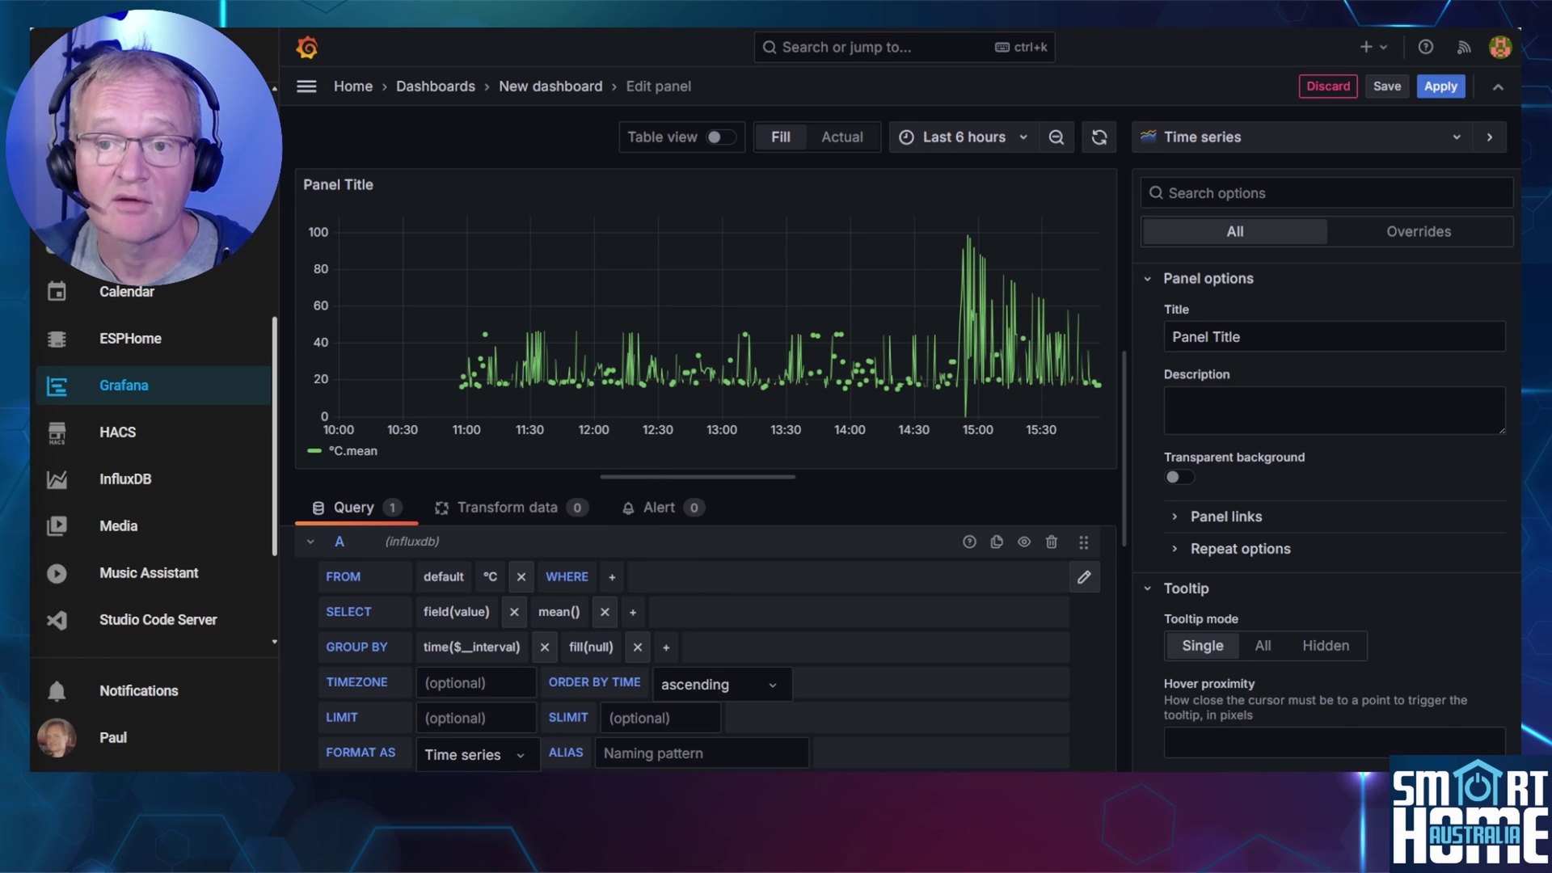
left_click(612, 578)
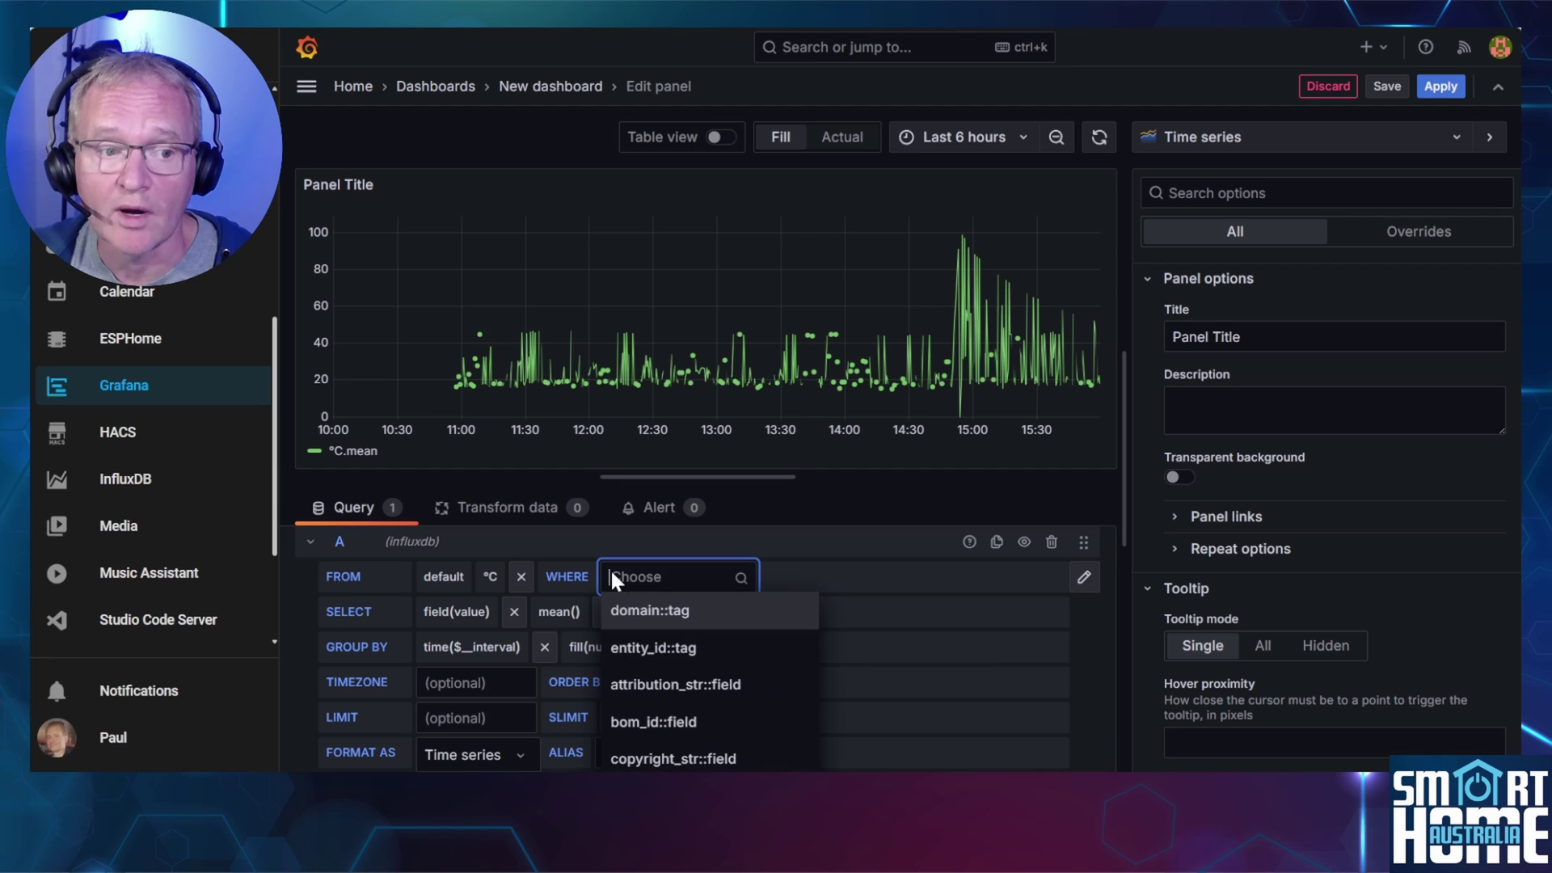
left_click(687, 652)
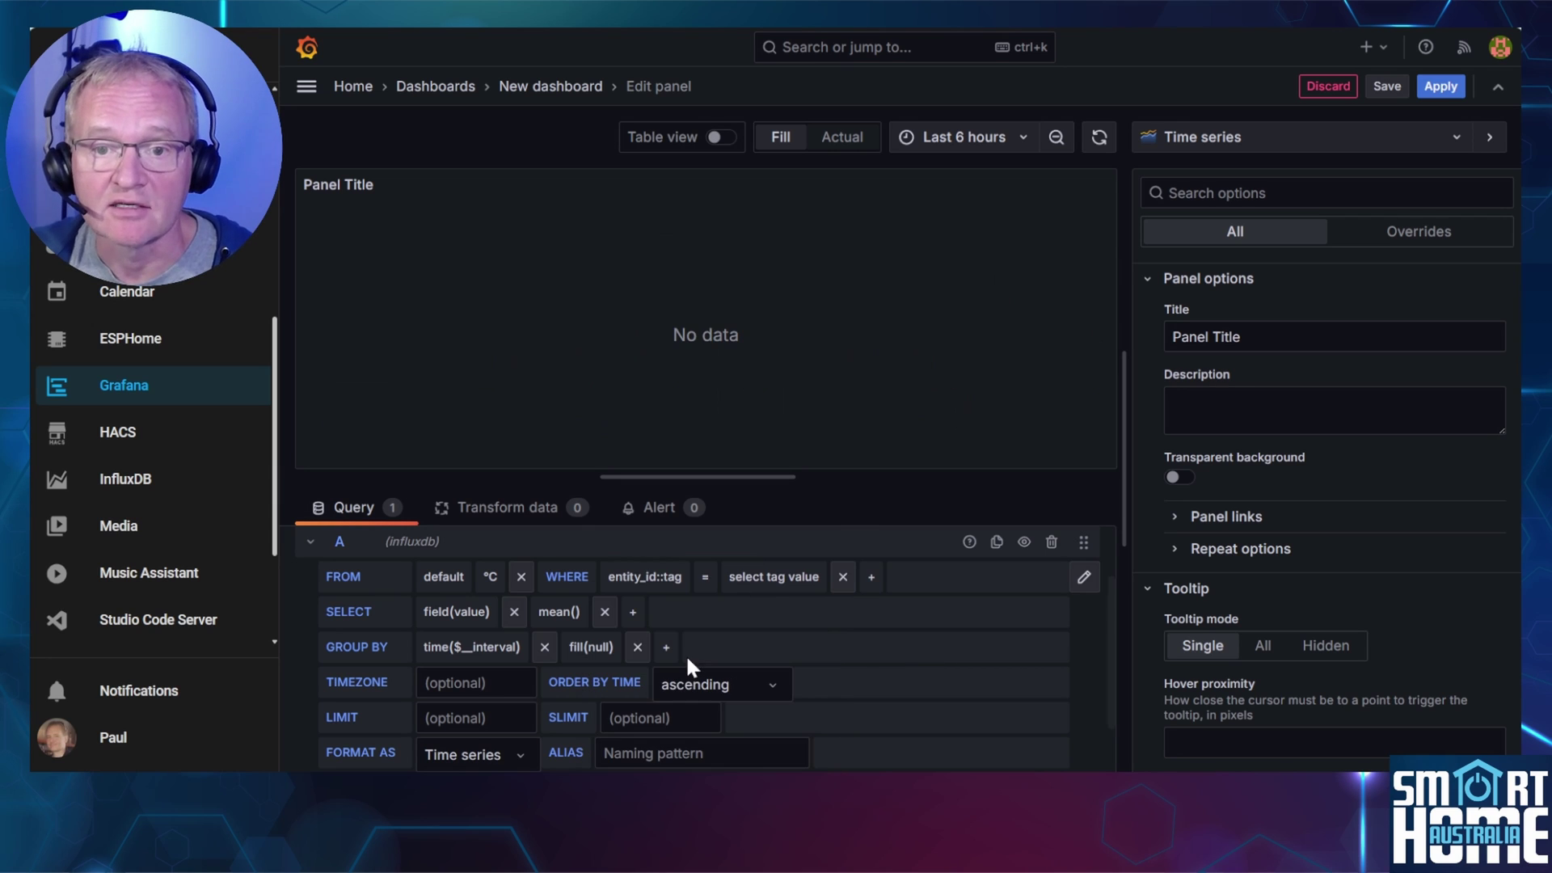
left_click(773, 578)
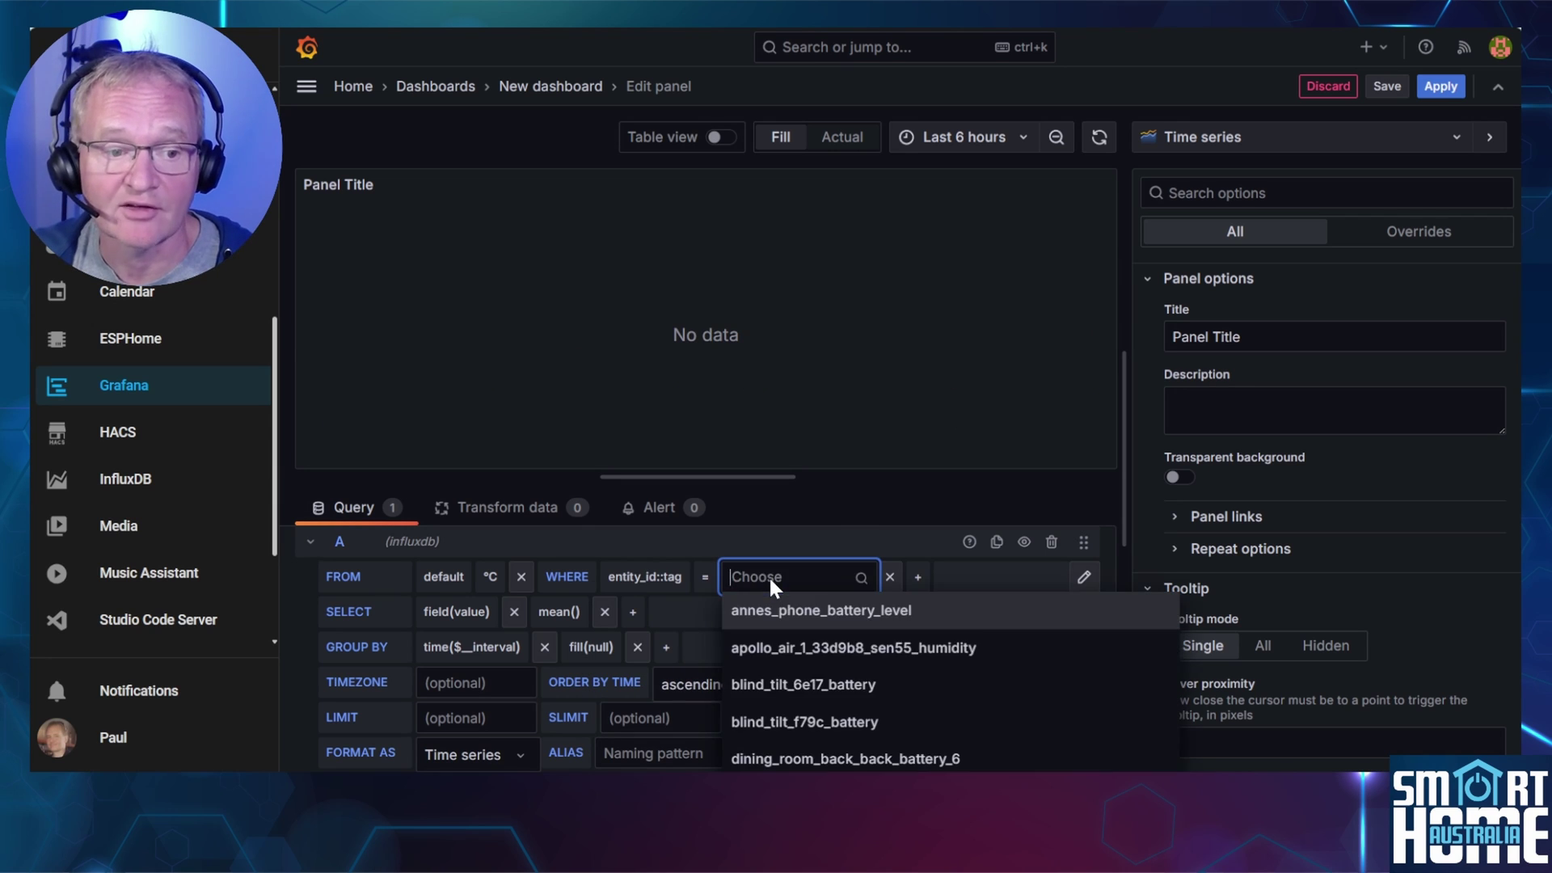
type("wittboy")
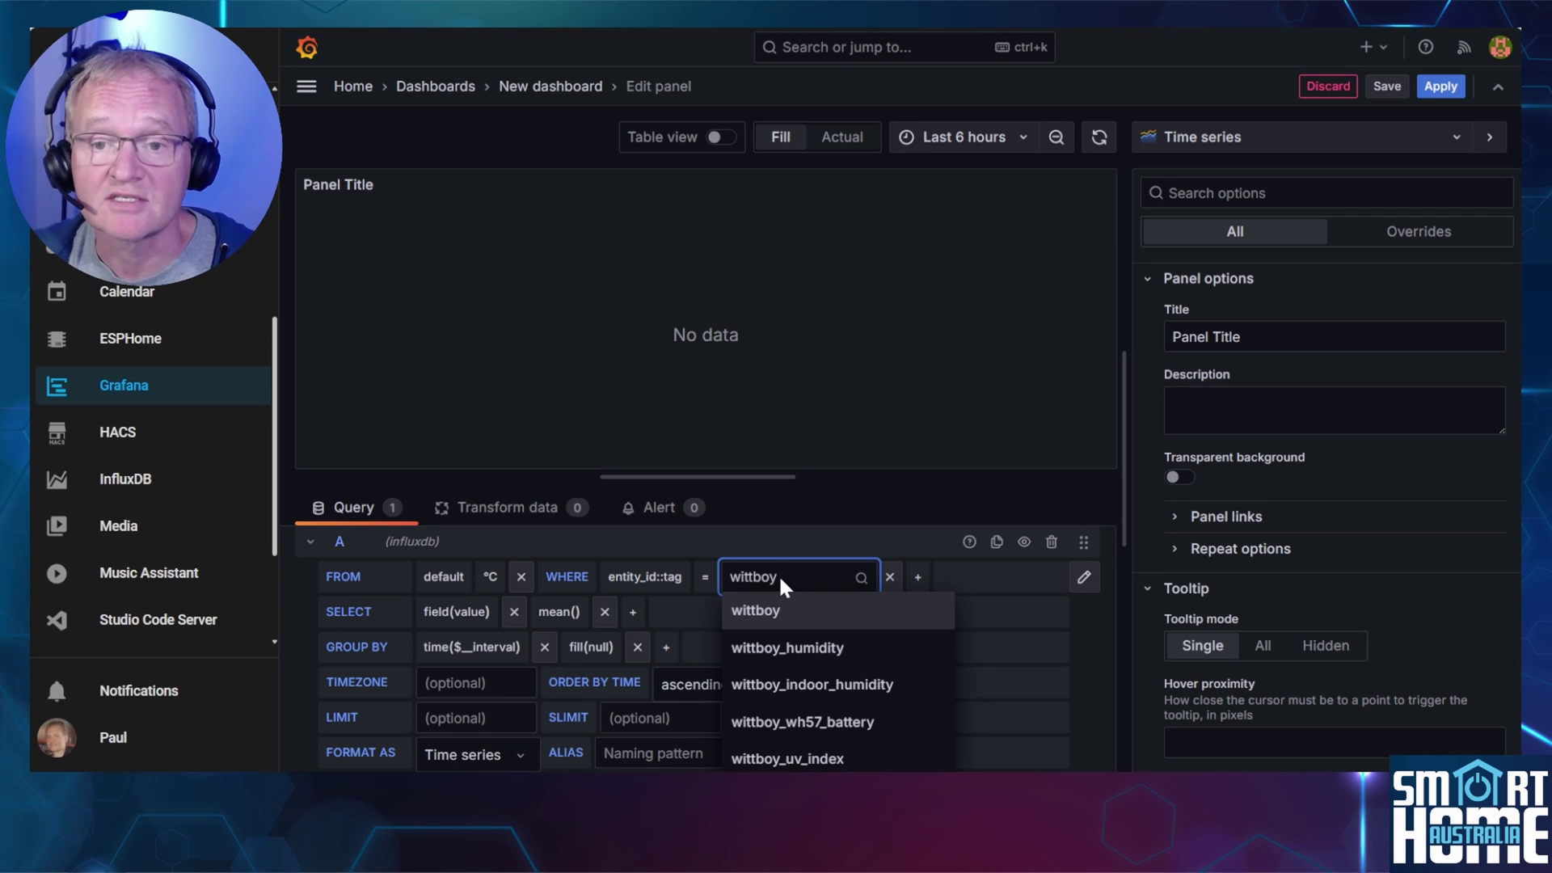
scroll(860, 728, "down", 3)
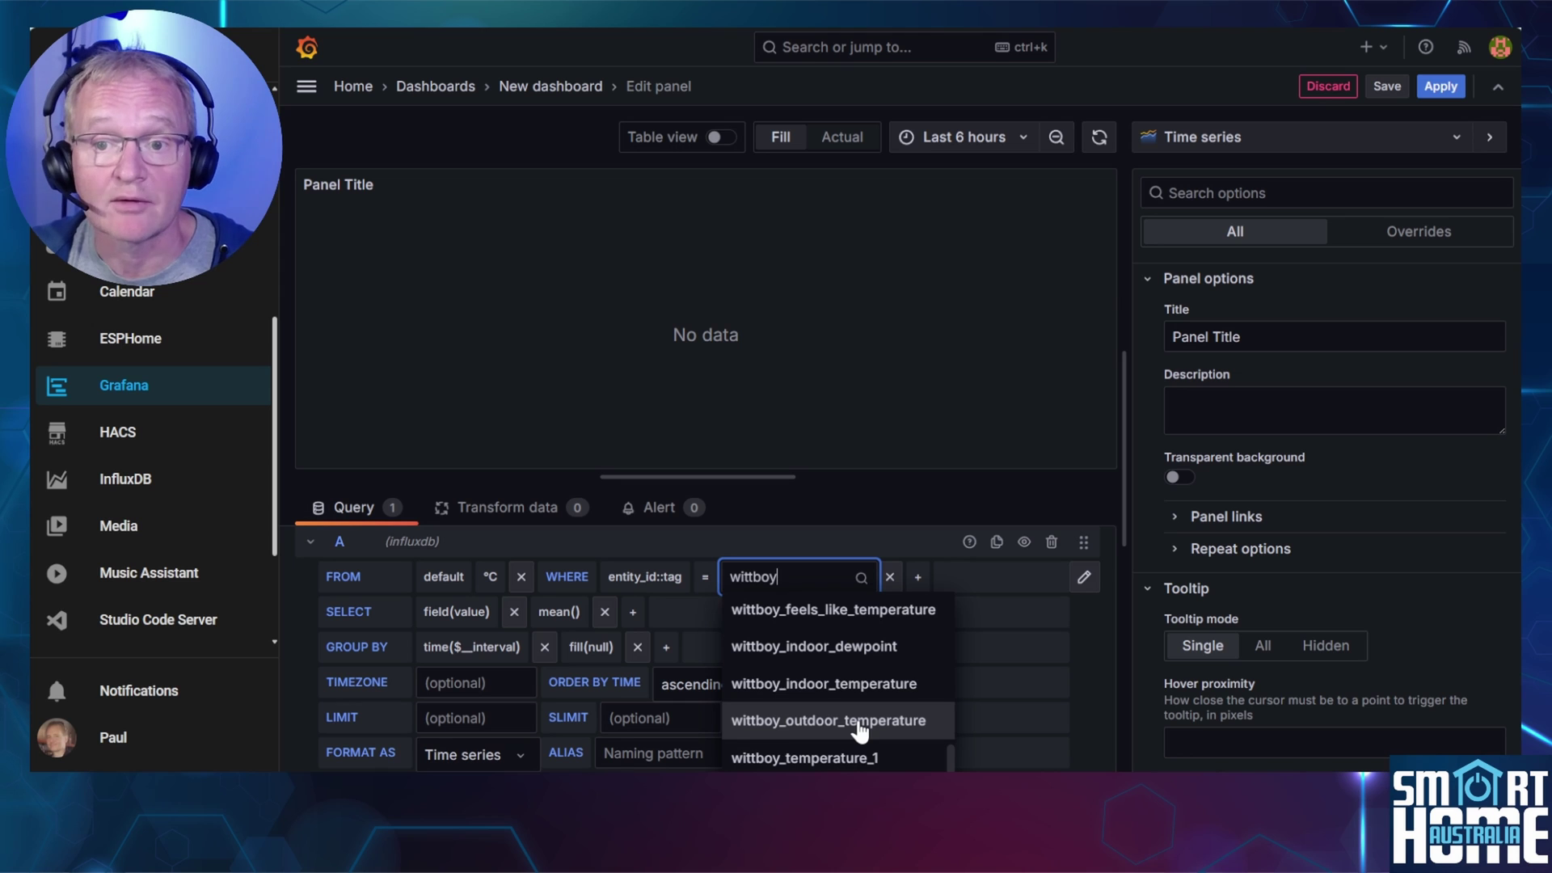
left_click(858, 722)
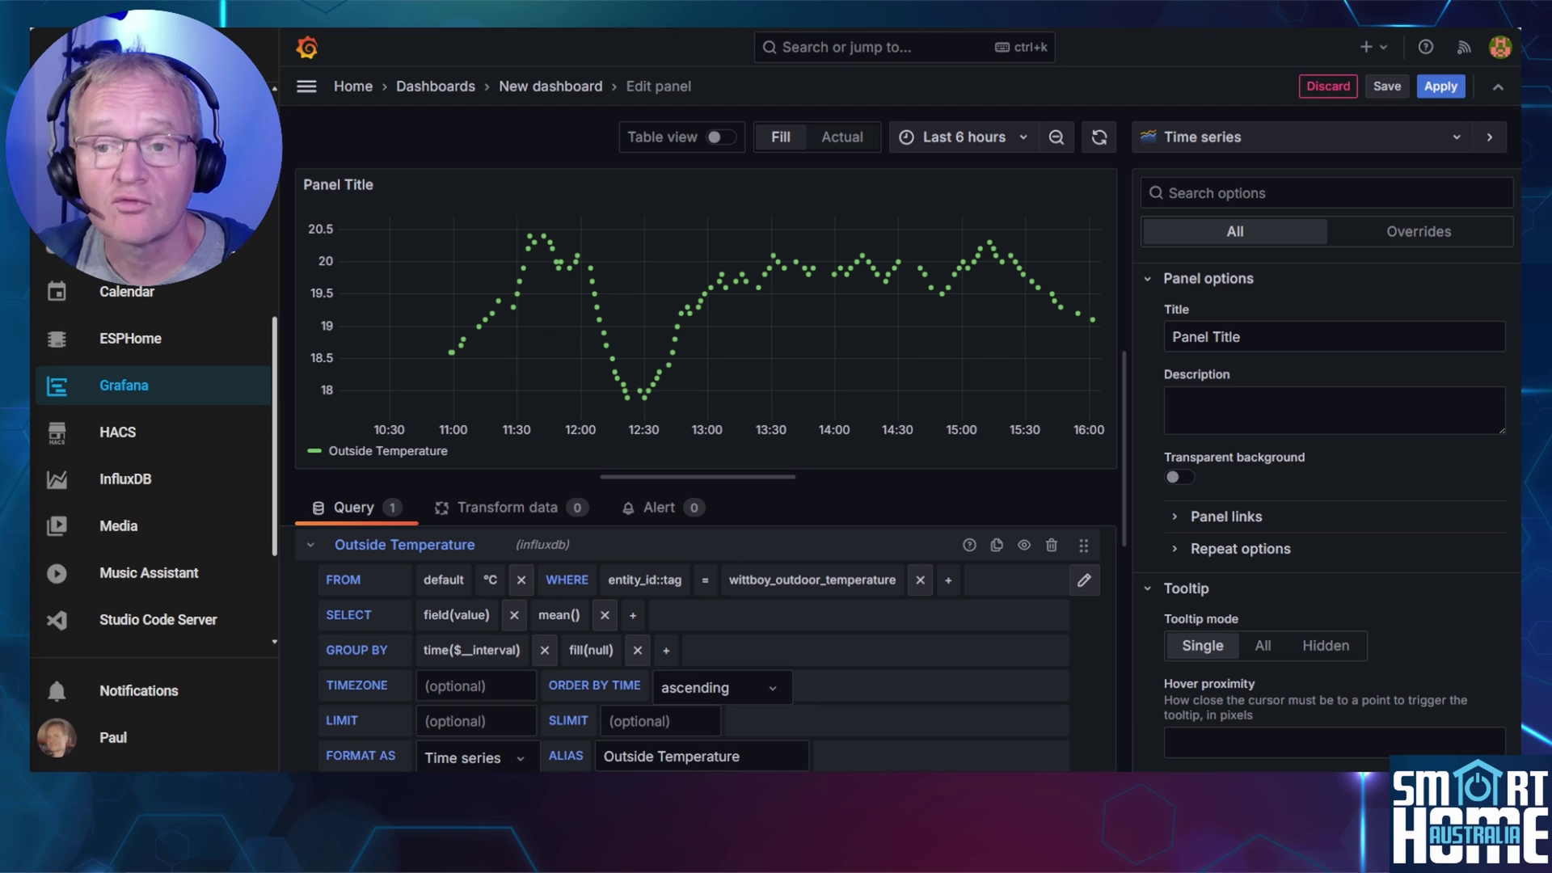
Title the panel Outside Temperature, label the axis Degree, and set tooltip mode to All
left_click(1334, 336)
key("ctrl+a")
type("Outside Temperature")
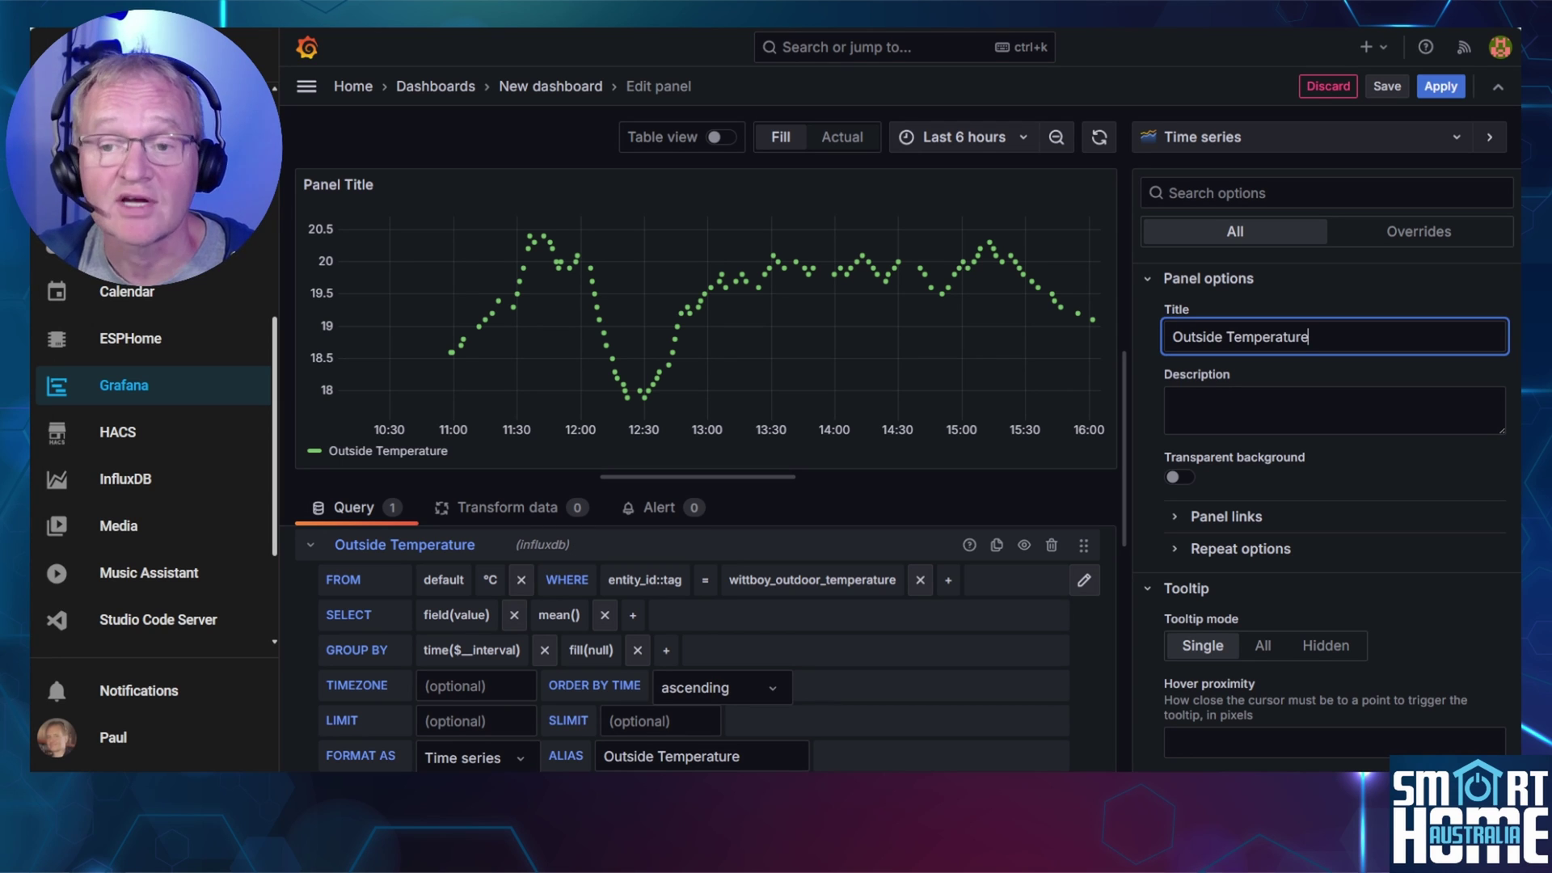
scroll(1263, 346, "down", 4)
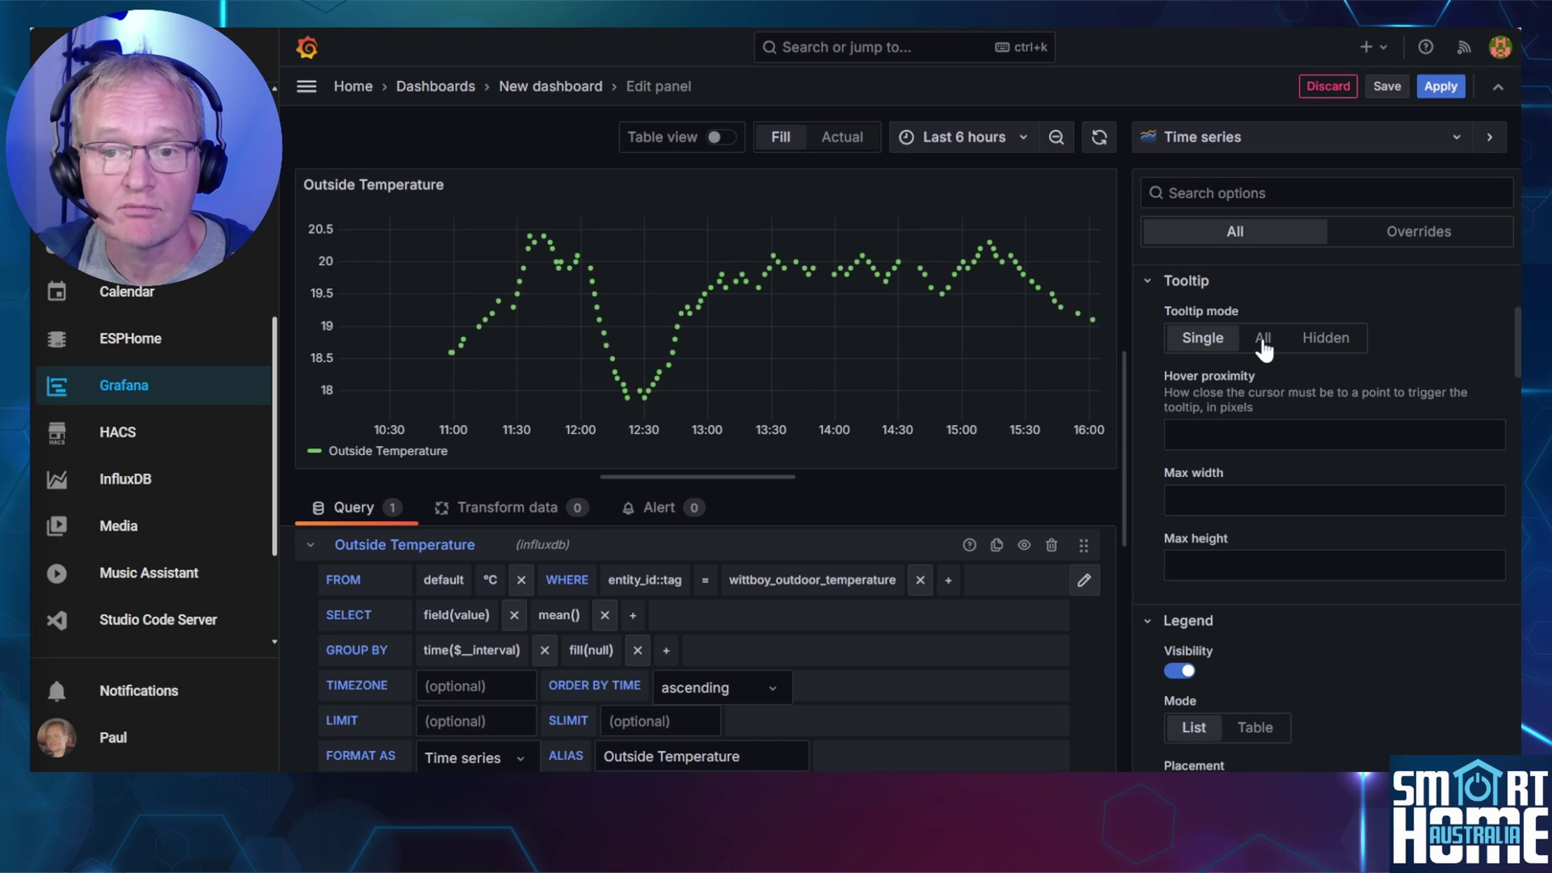
left_click(1263, 338)
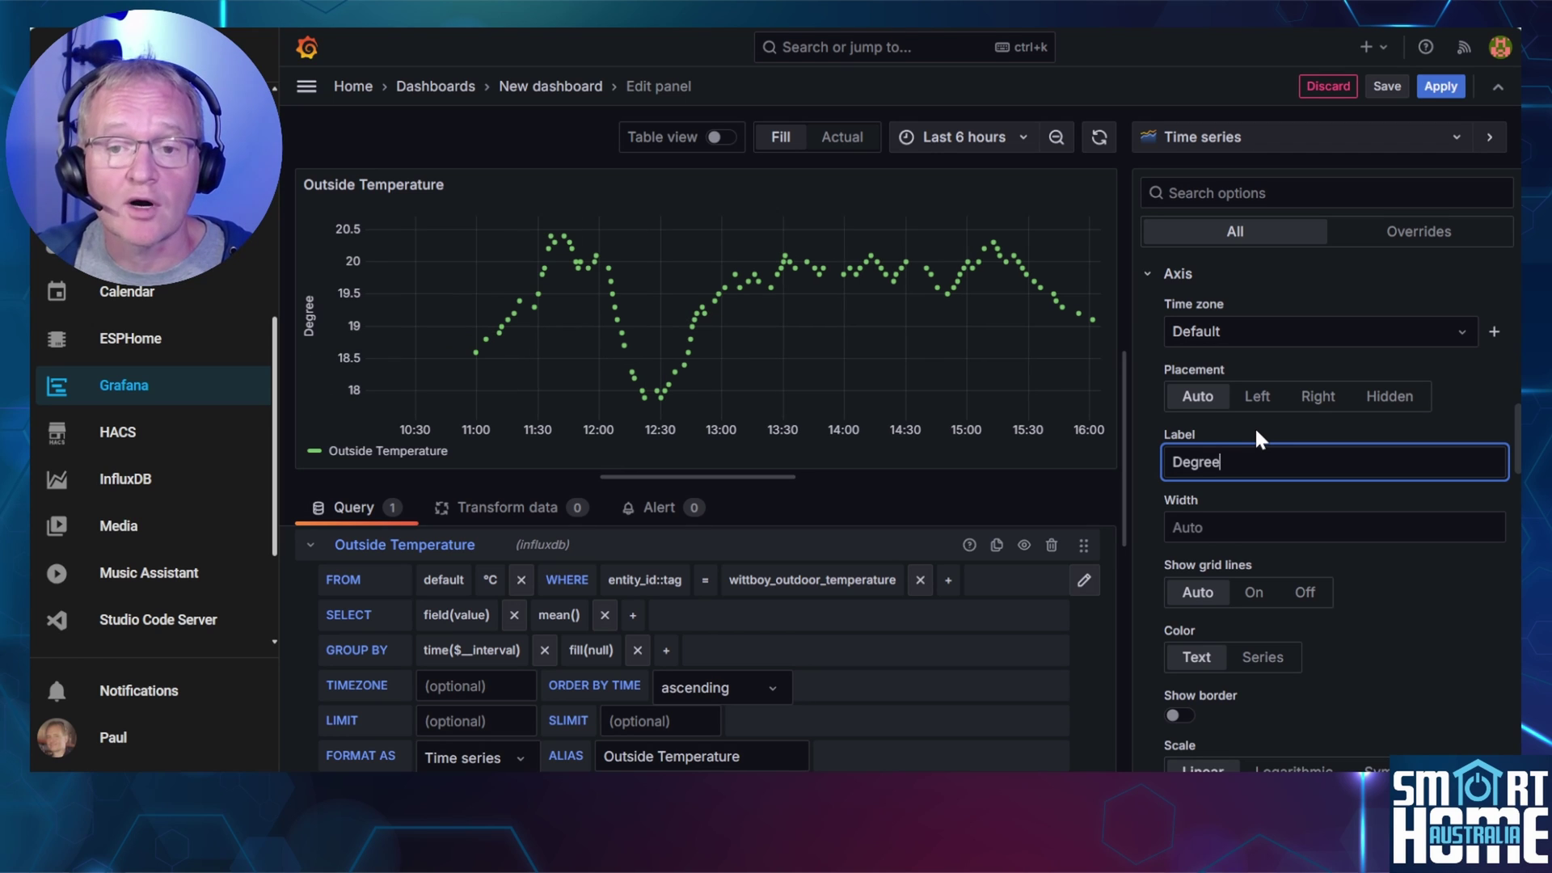
Connect null values Always, use fill opacity 26 and line width 2, then apply the panel
scroll(1271, 760, "down", 8)
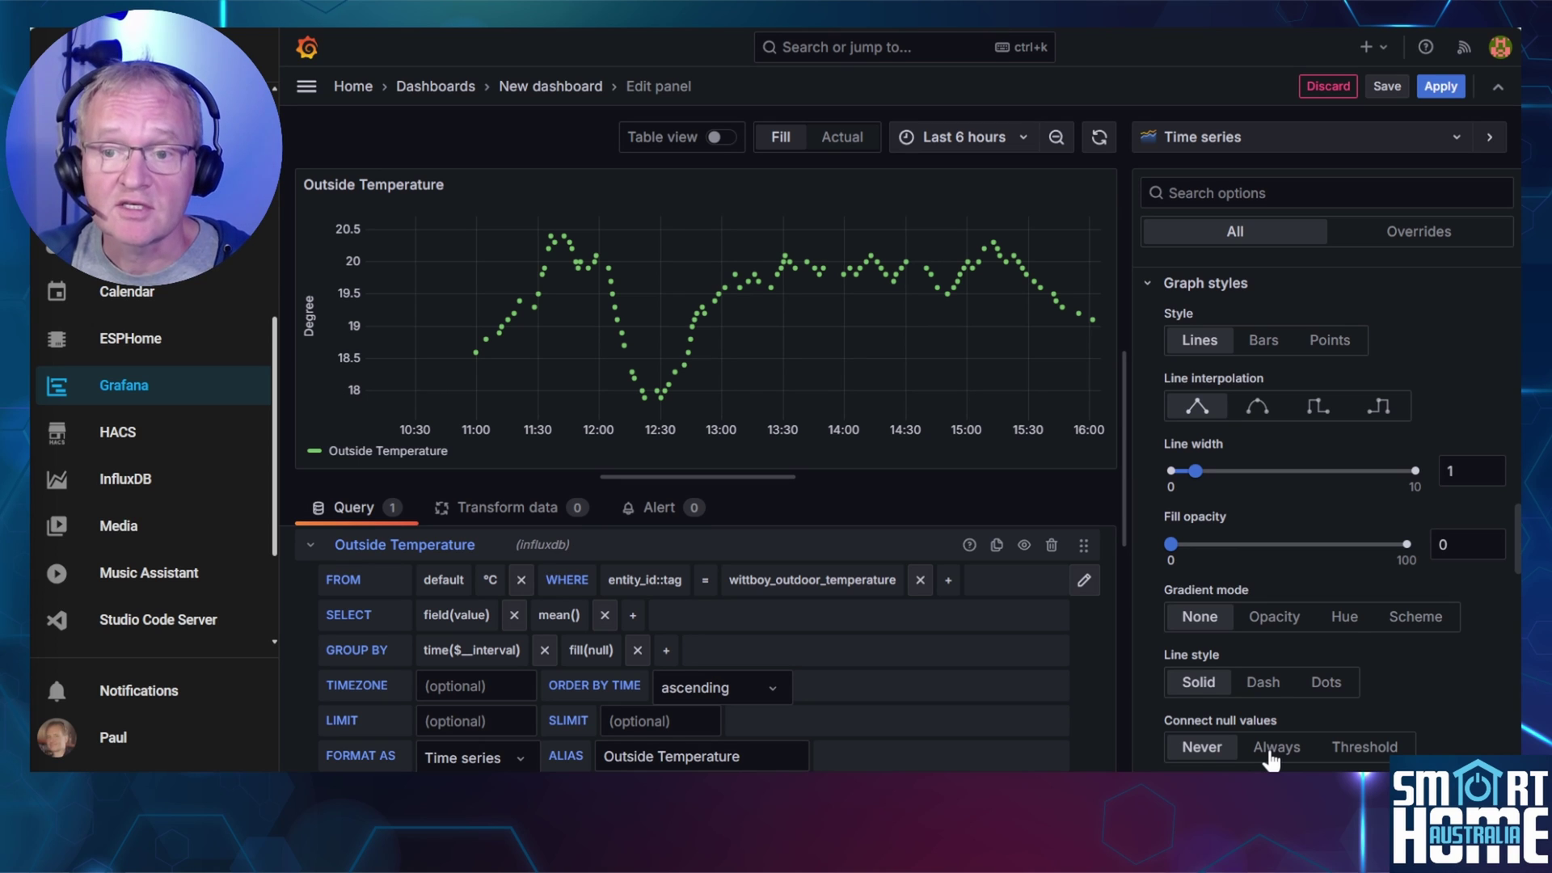
left_click(1271, 757)
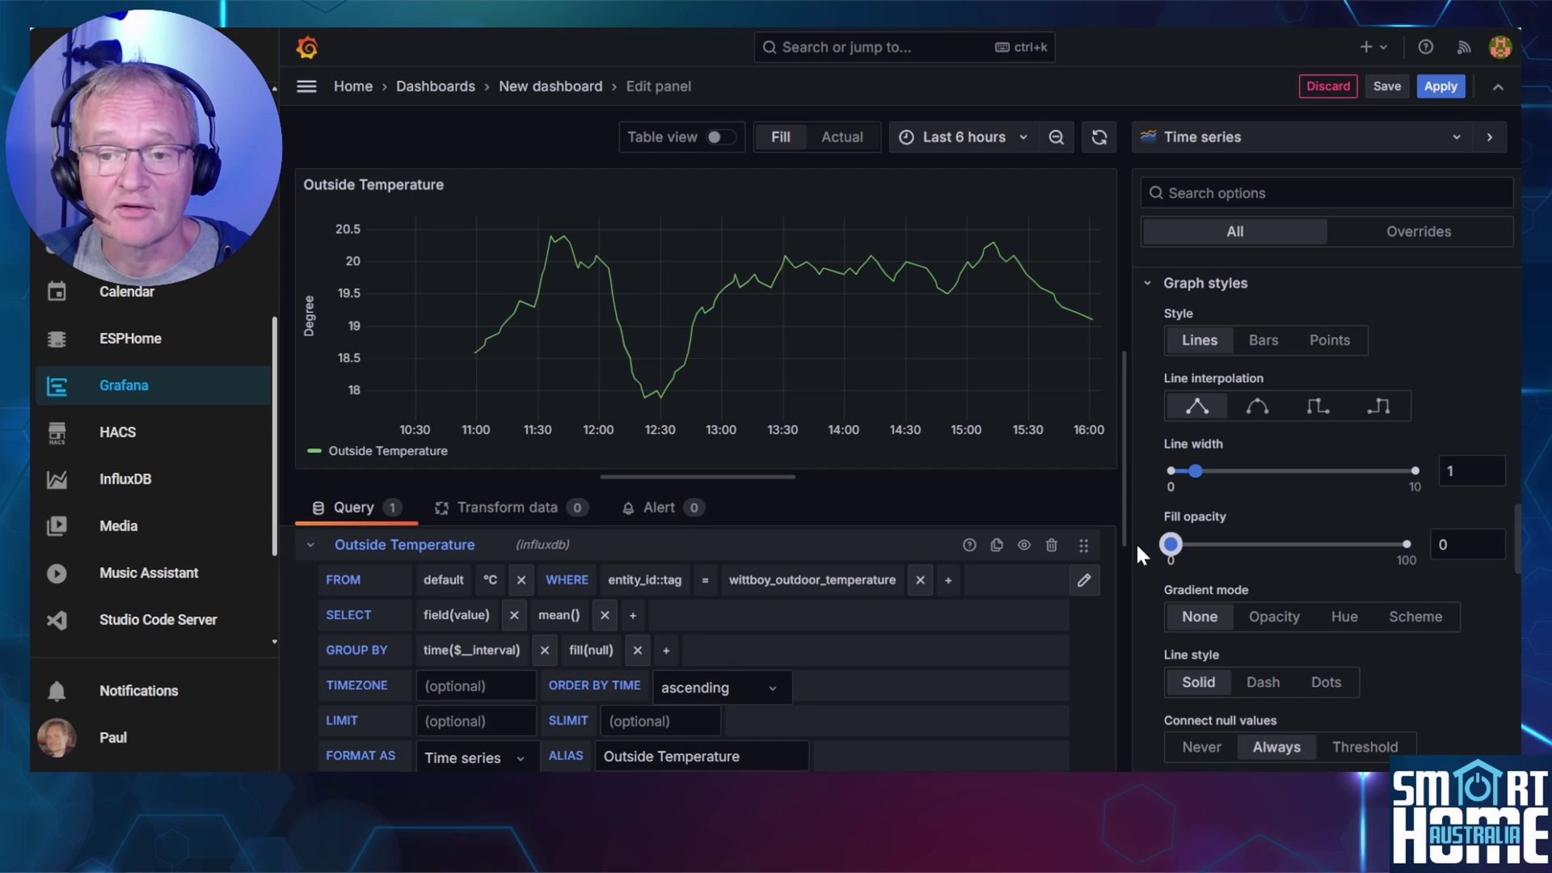
left_click_drag(1171, 544, 1232, 544)
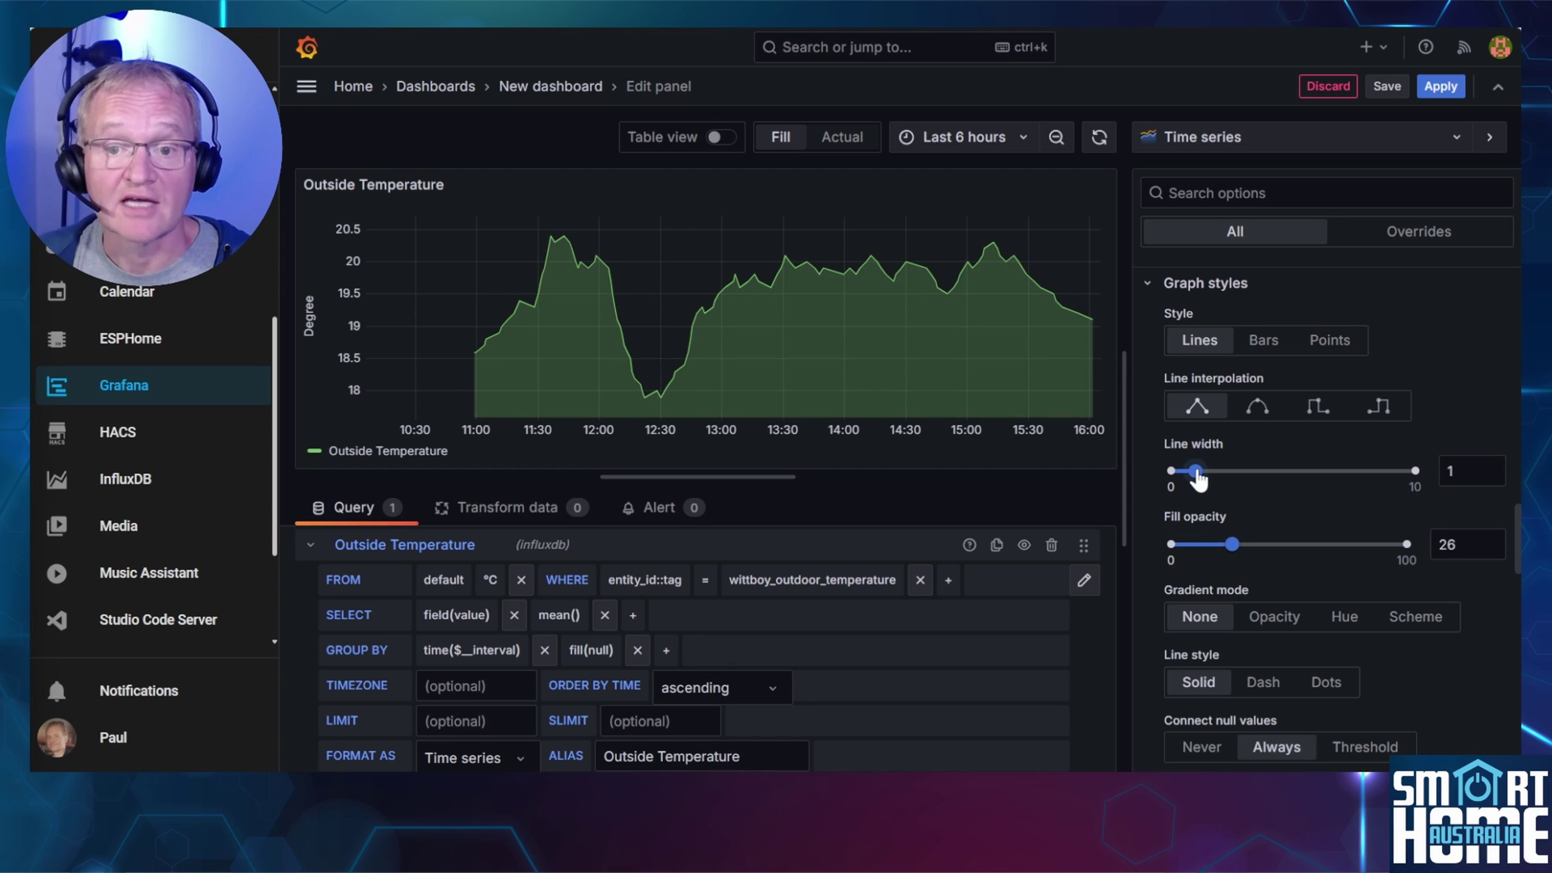
left_click_drag(1196, 477, 1221, 478)
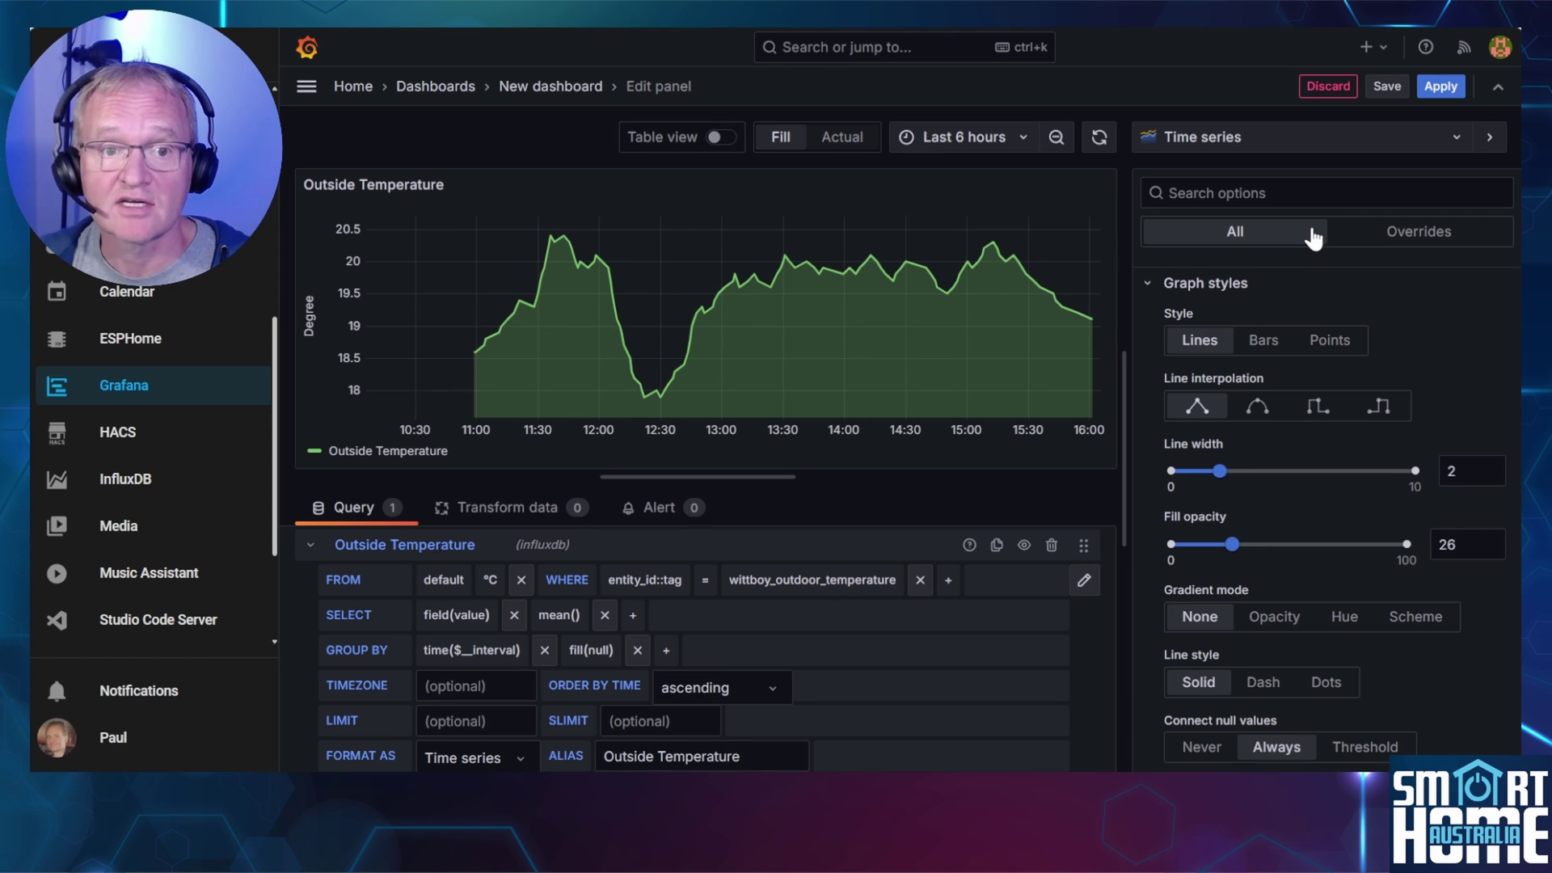
left_click(1440, 86)
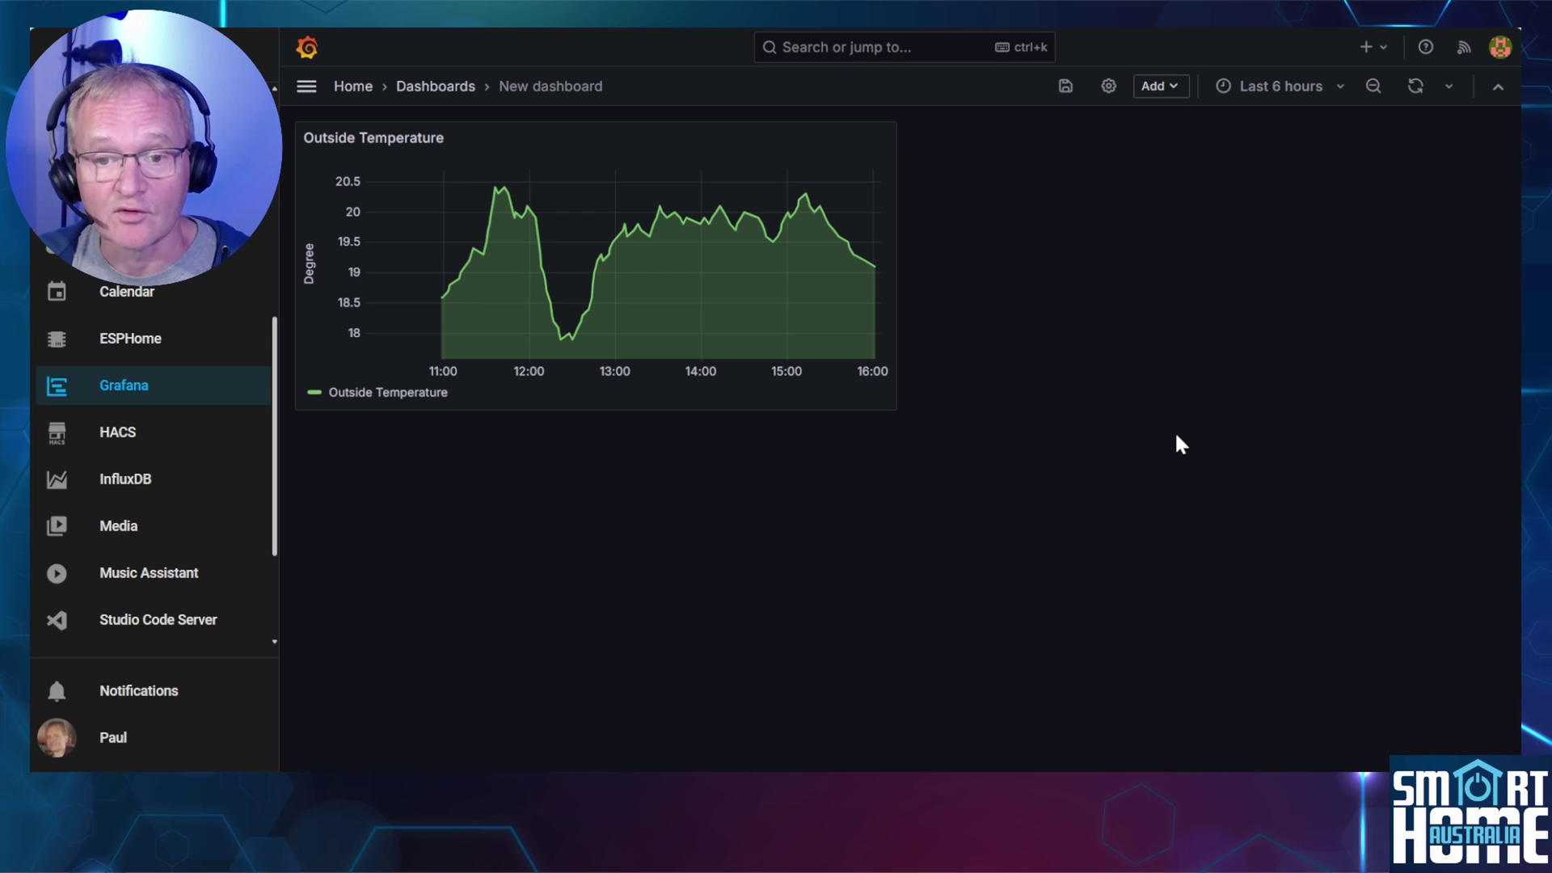
Add a second visualization panel querying the mm measurement
left_click(1161, 87)
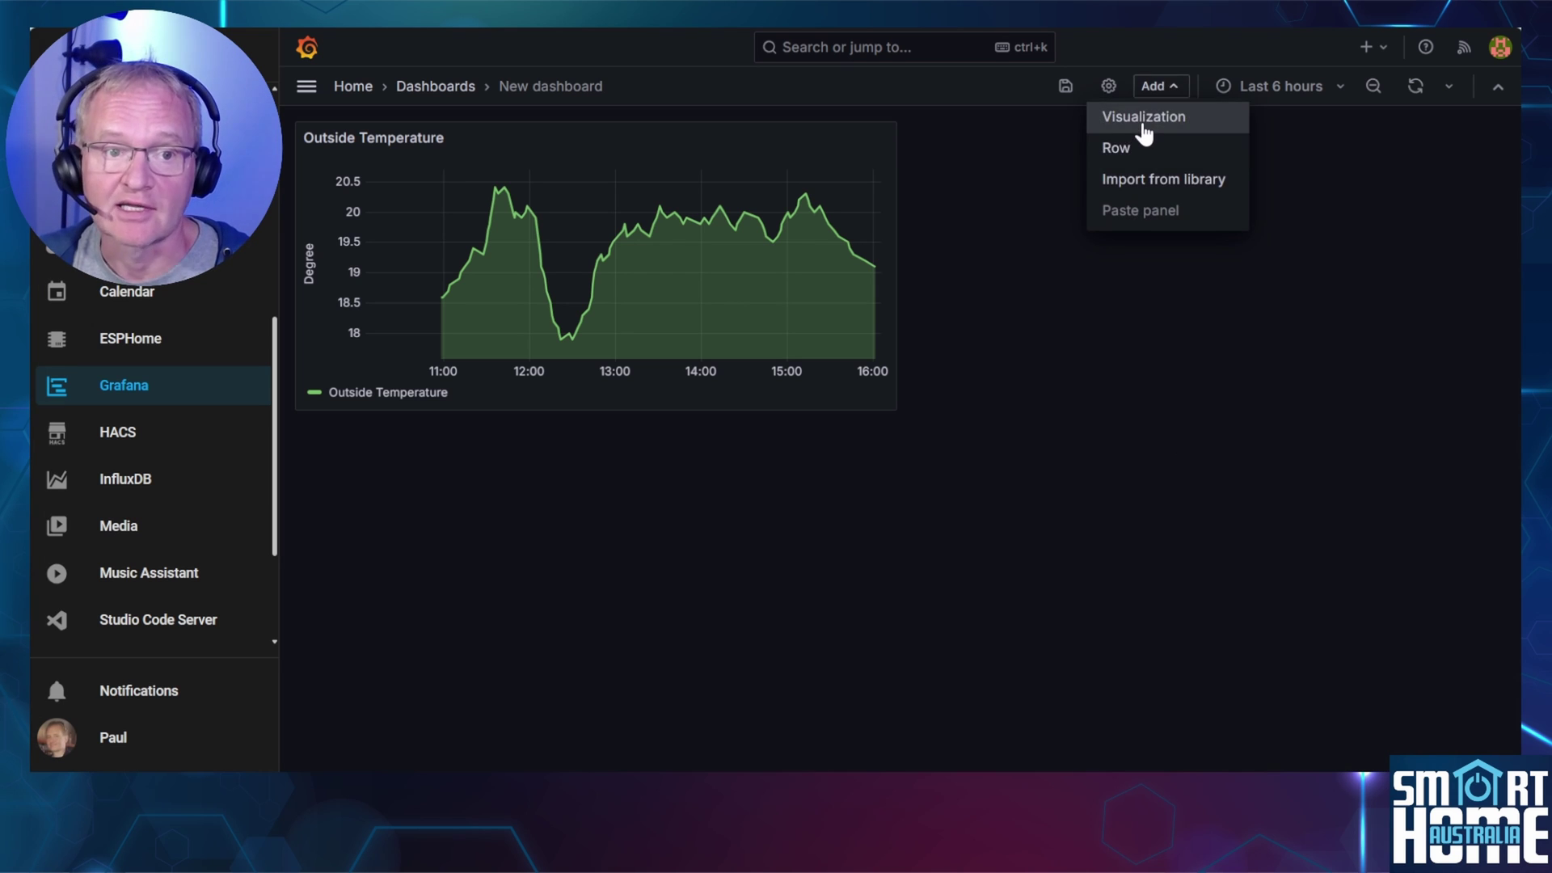
left_click(1140, 123)
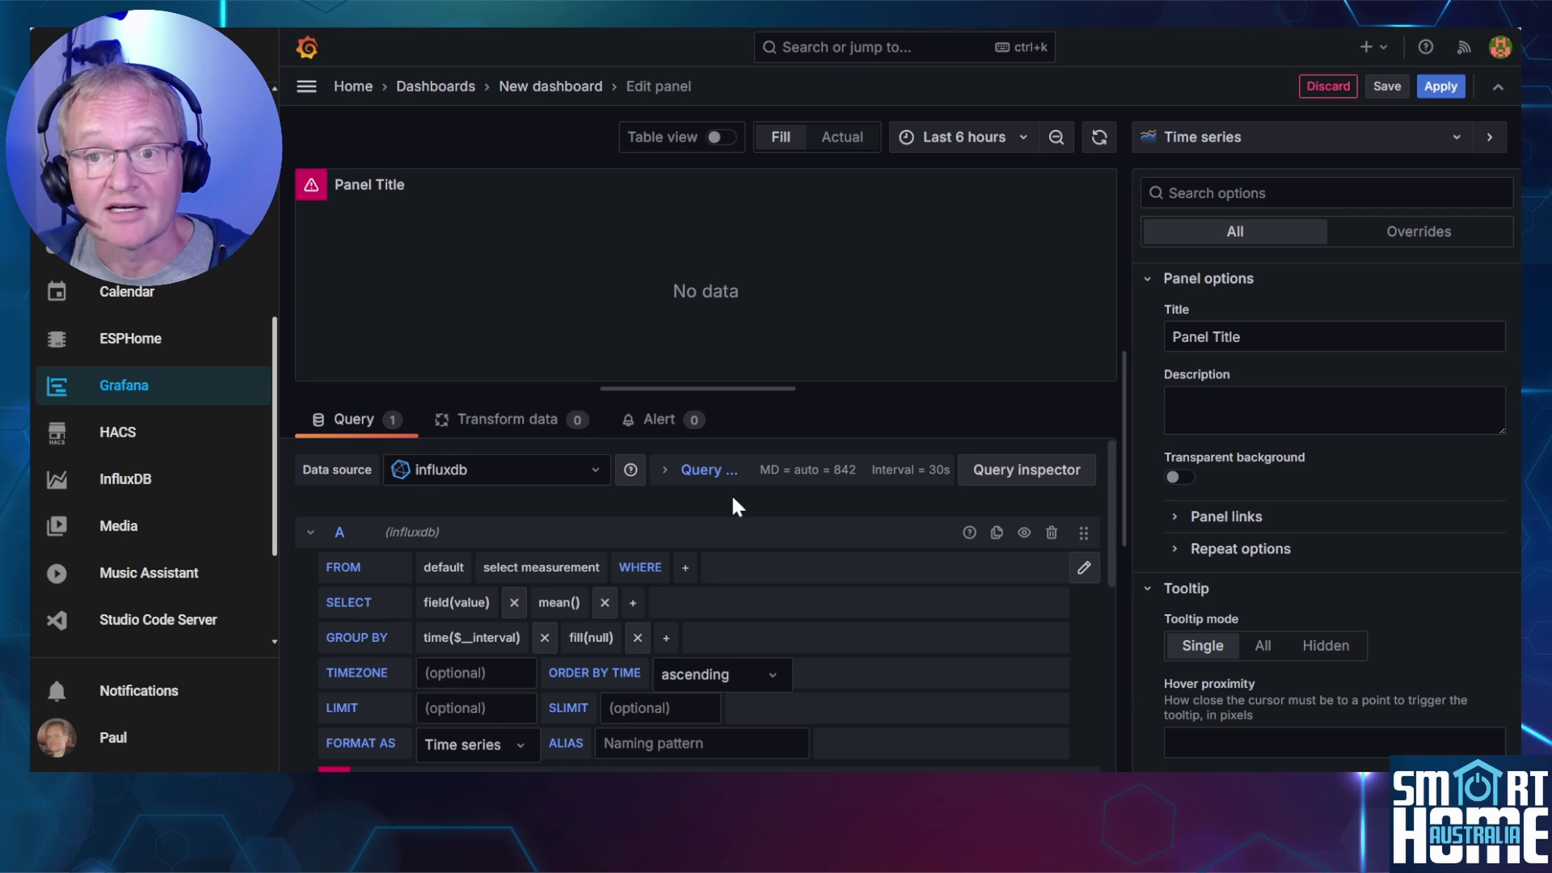
left_click(557, 574)
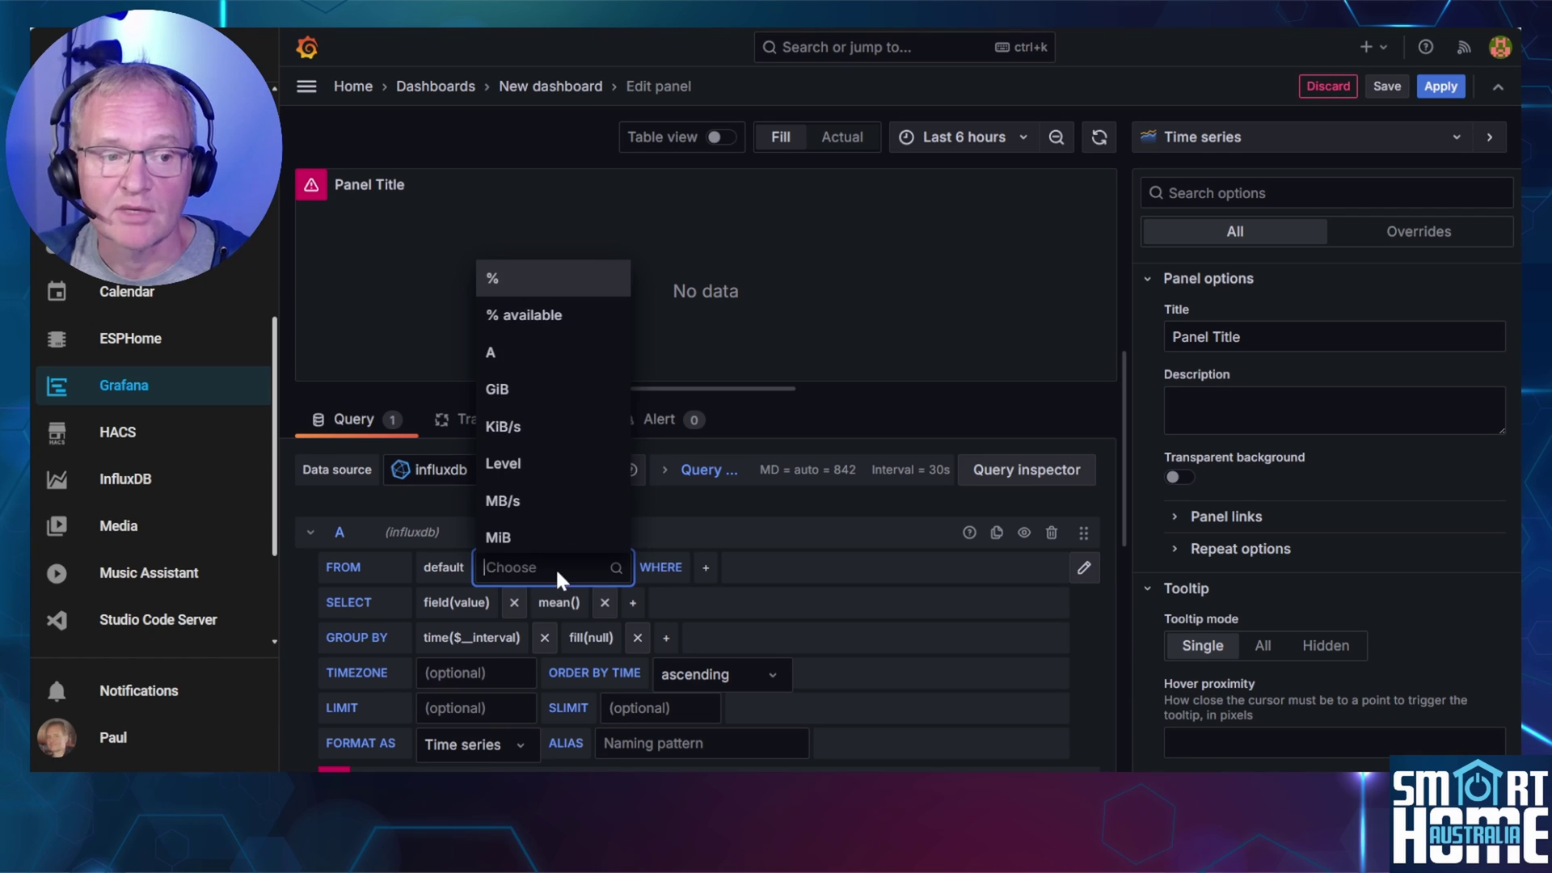
scroll(534, 427, "down", 5)
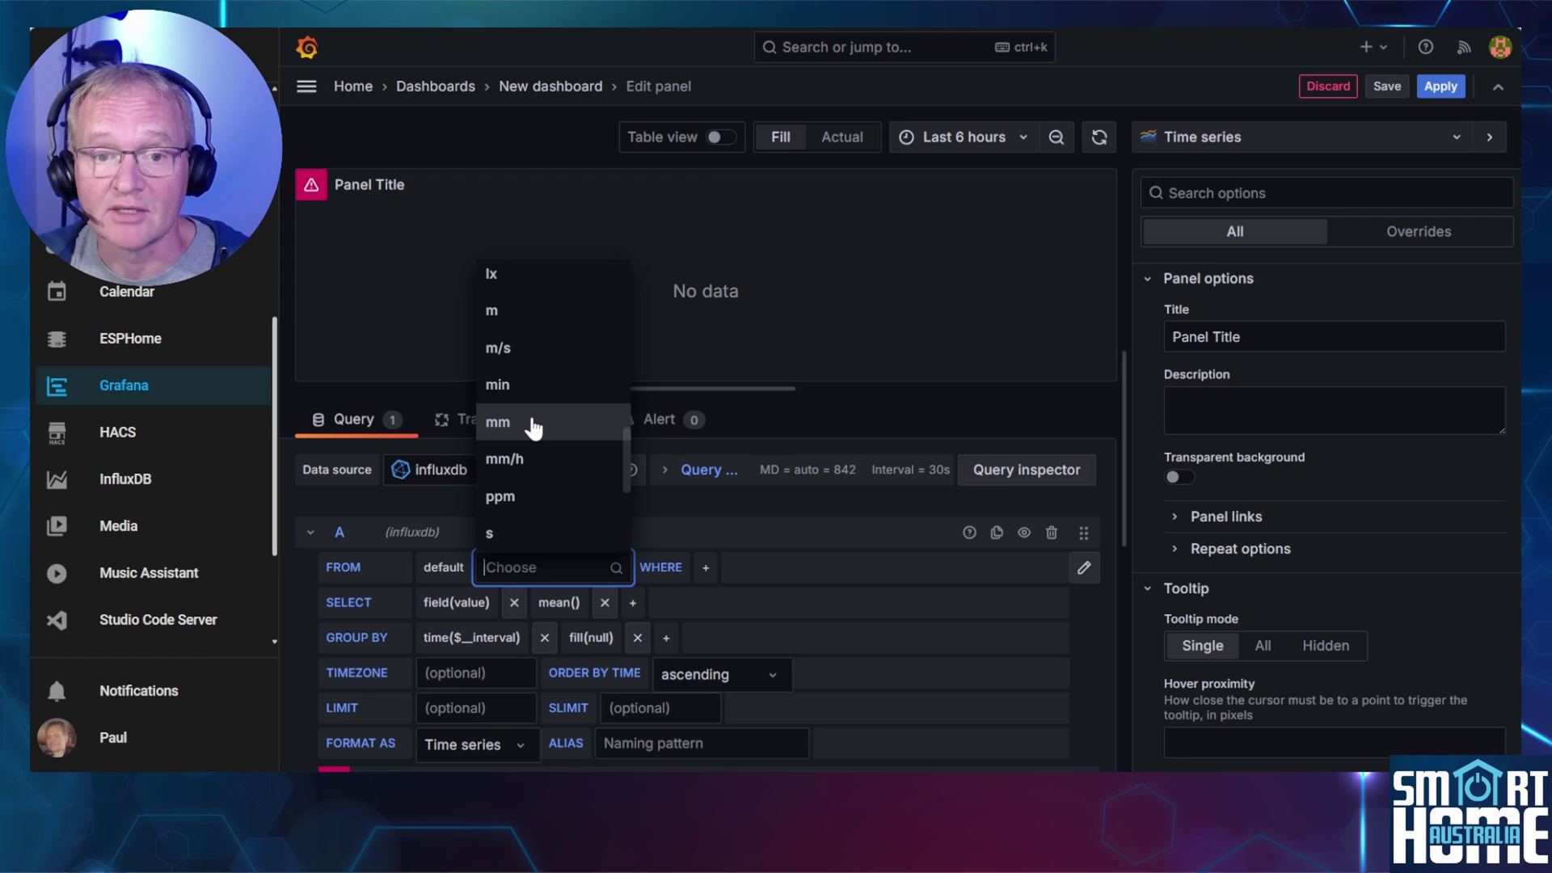
left_click(534, 427)
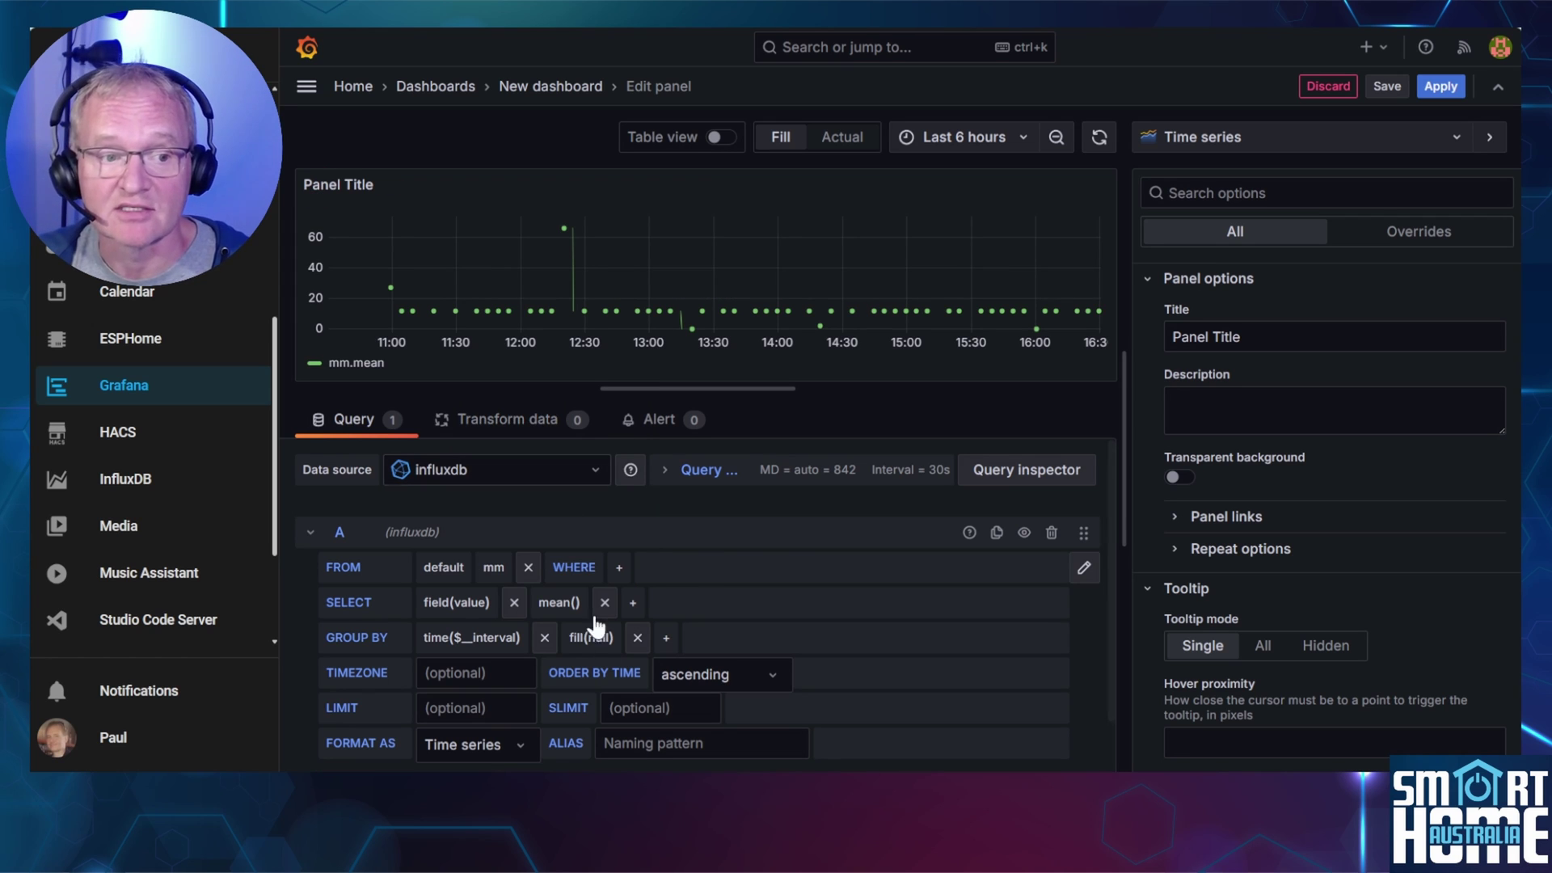
Filter the query to entity_id wittboy_hourly_rain_rate_piezo
left_click(620, 570)
left_click(693, 641)
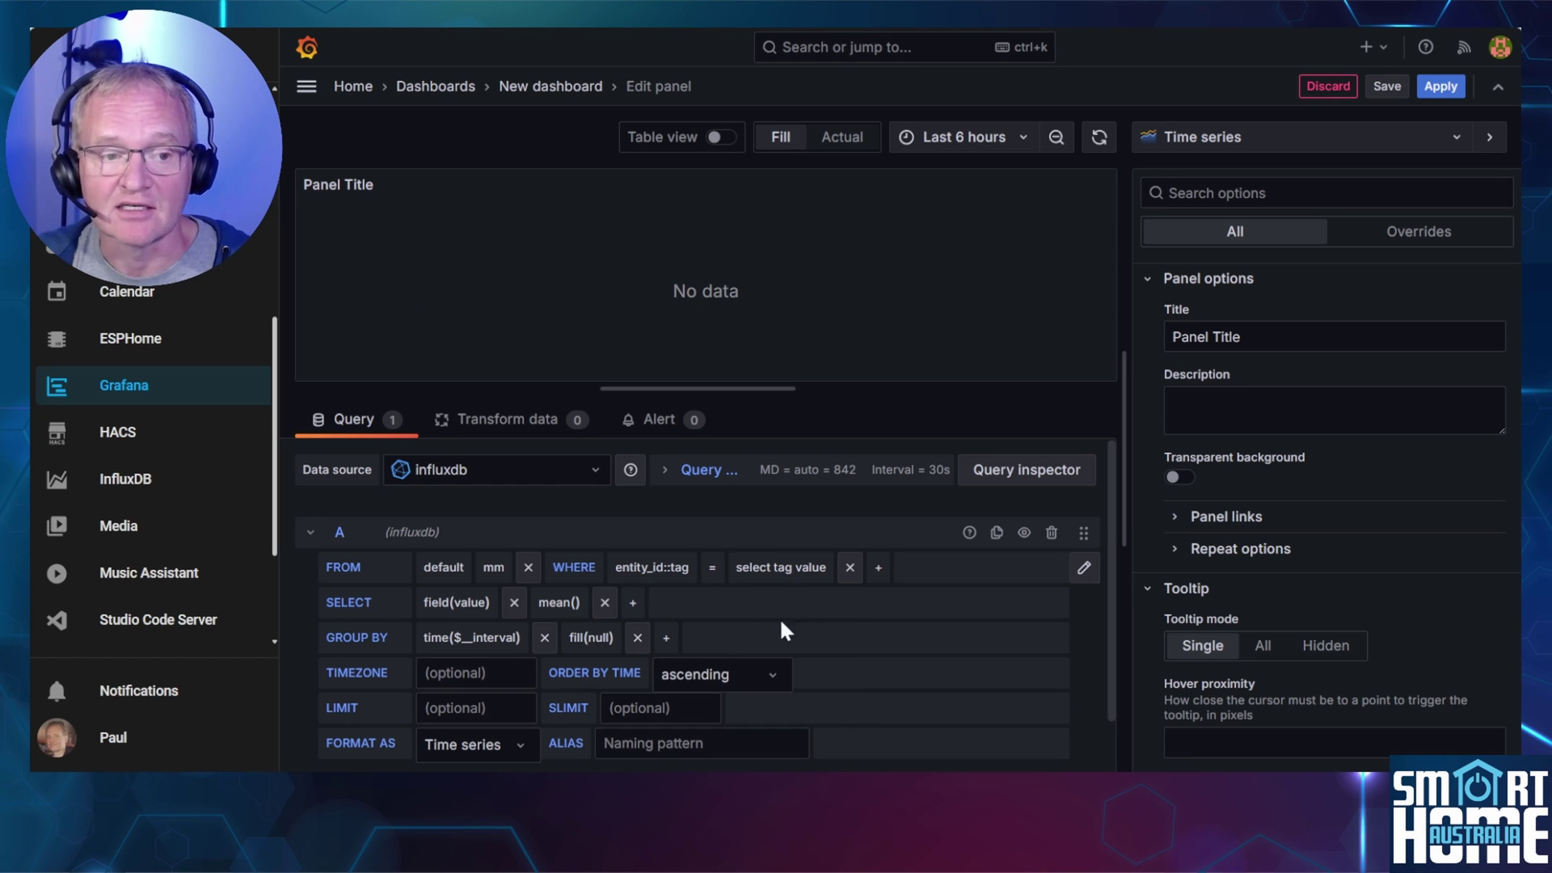
left_click(776, 575)
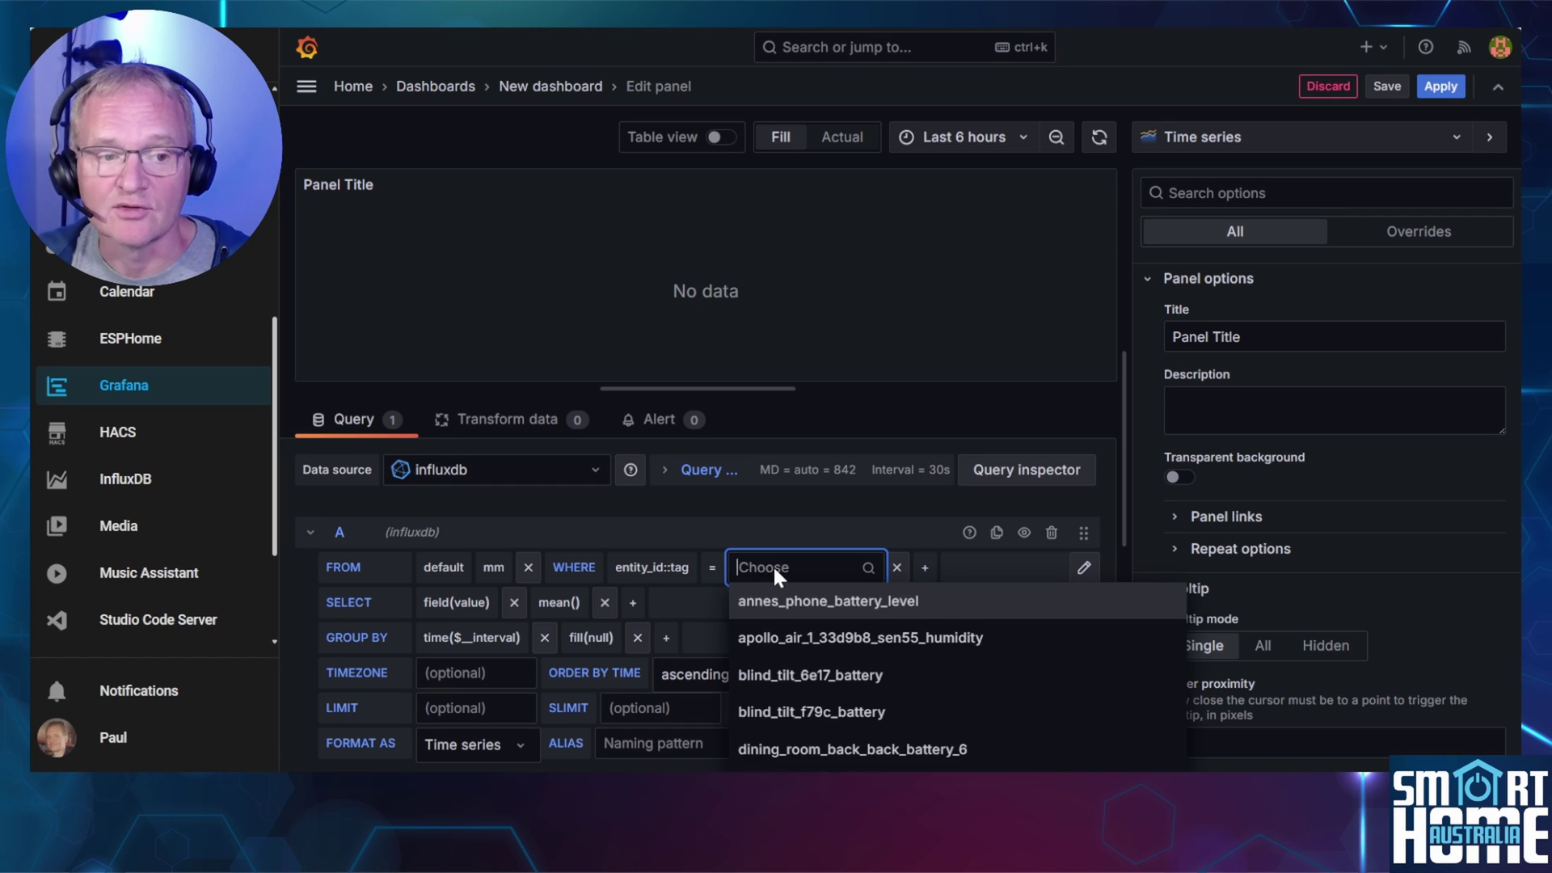
type("wittboy")
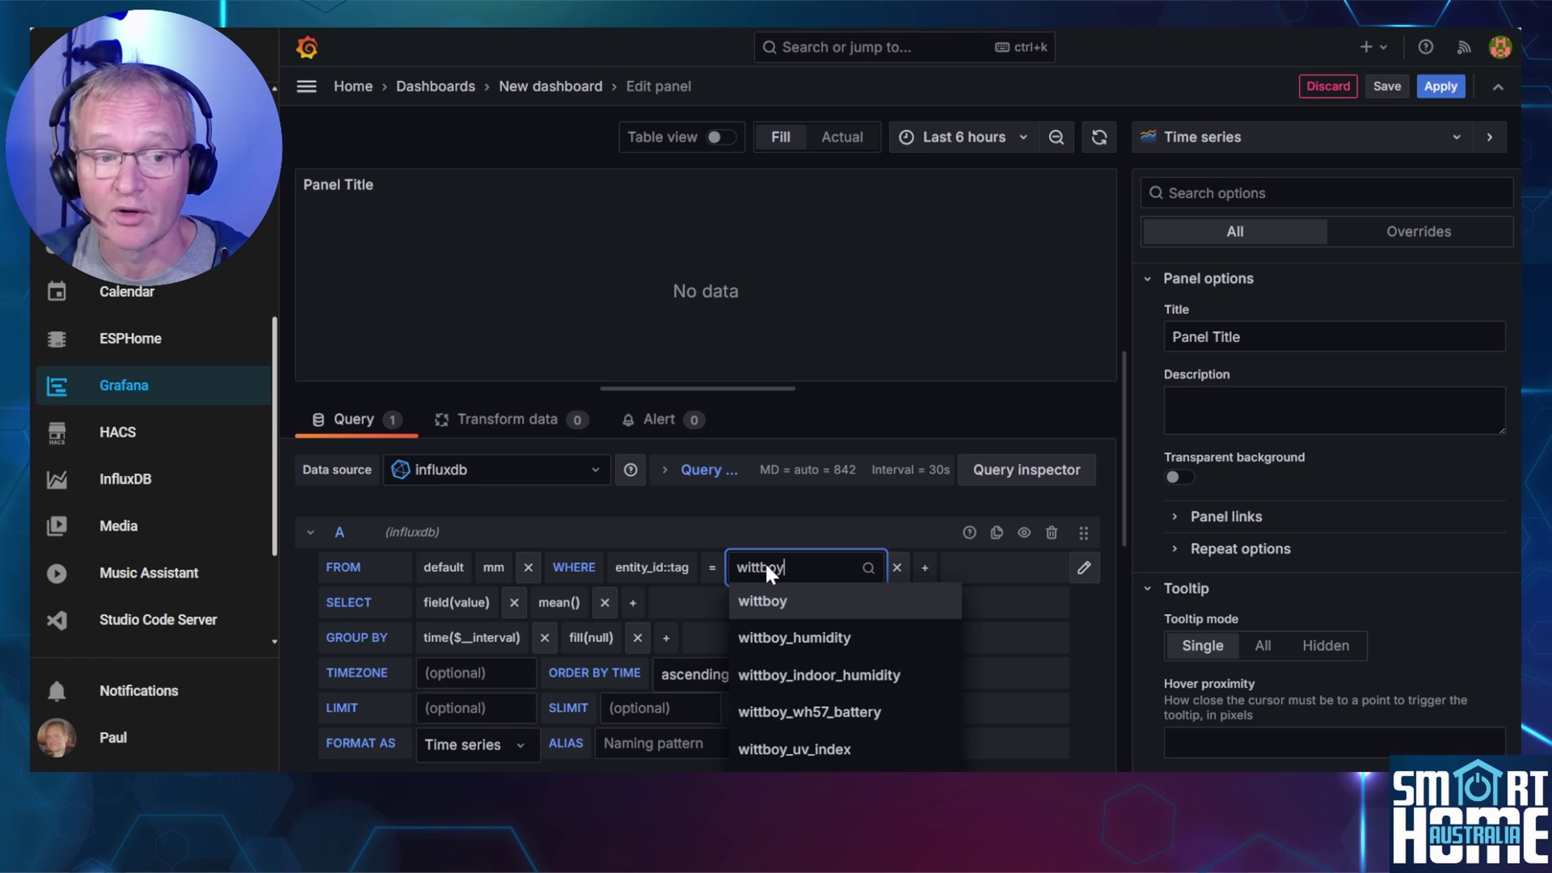
scroll(938, 728, "down", 5)
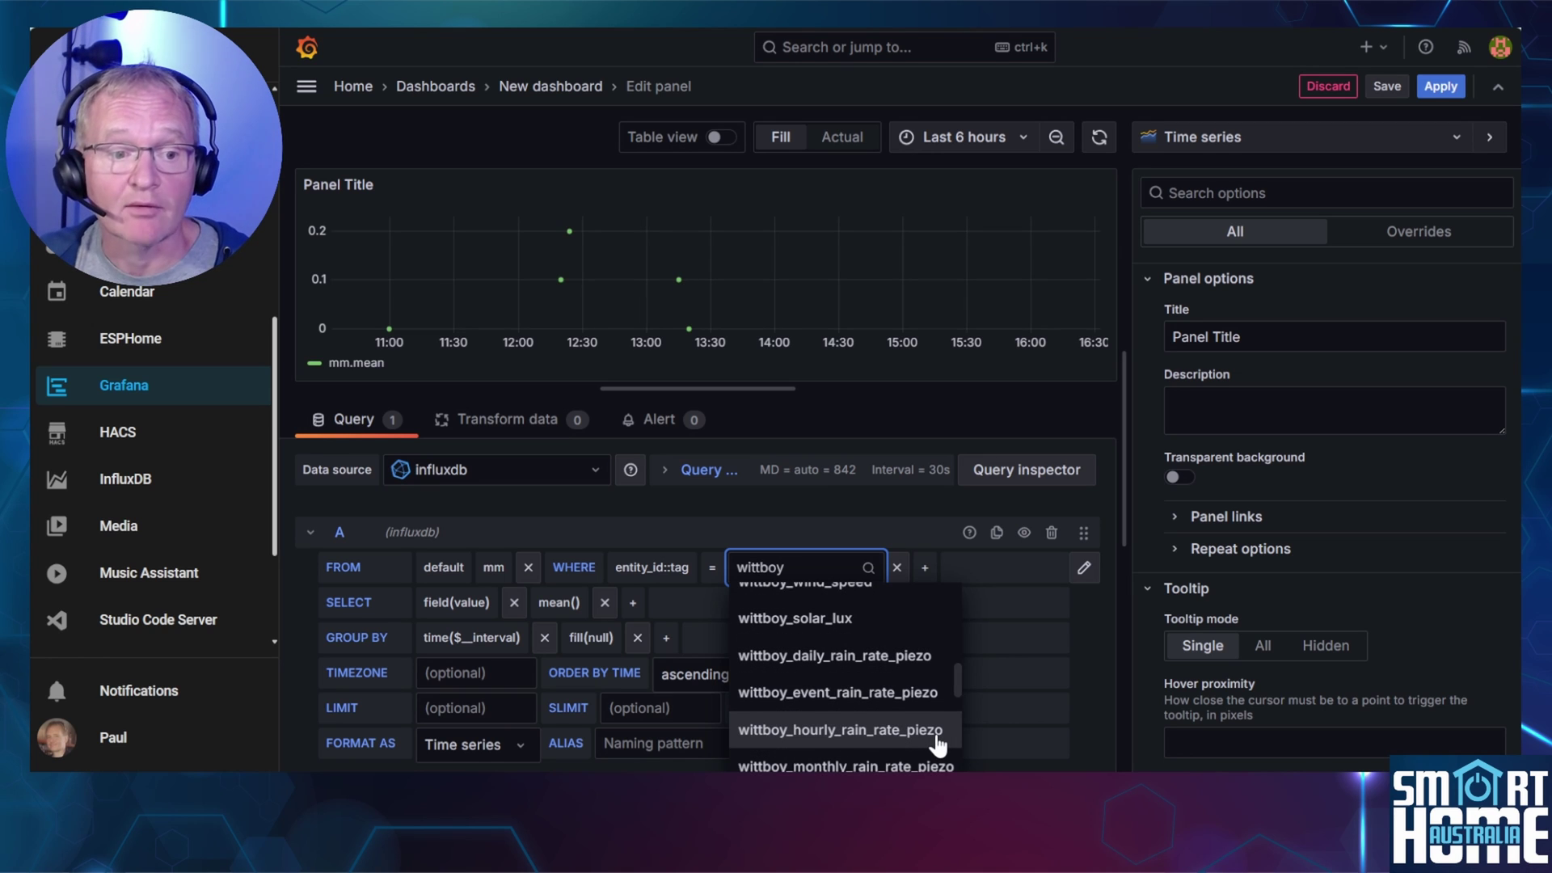
left_click(938, 730)
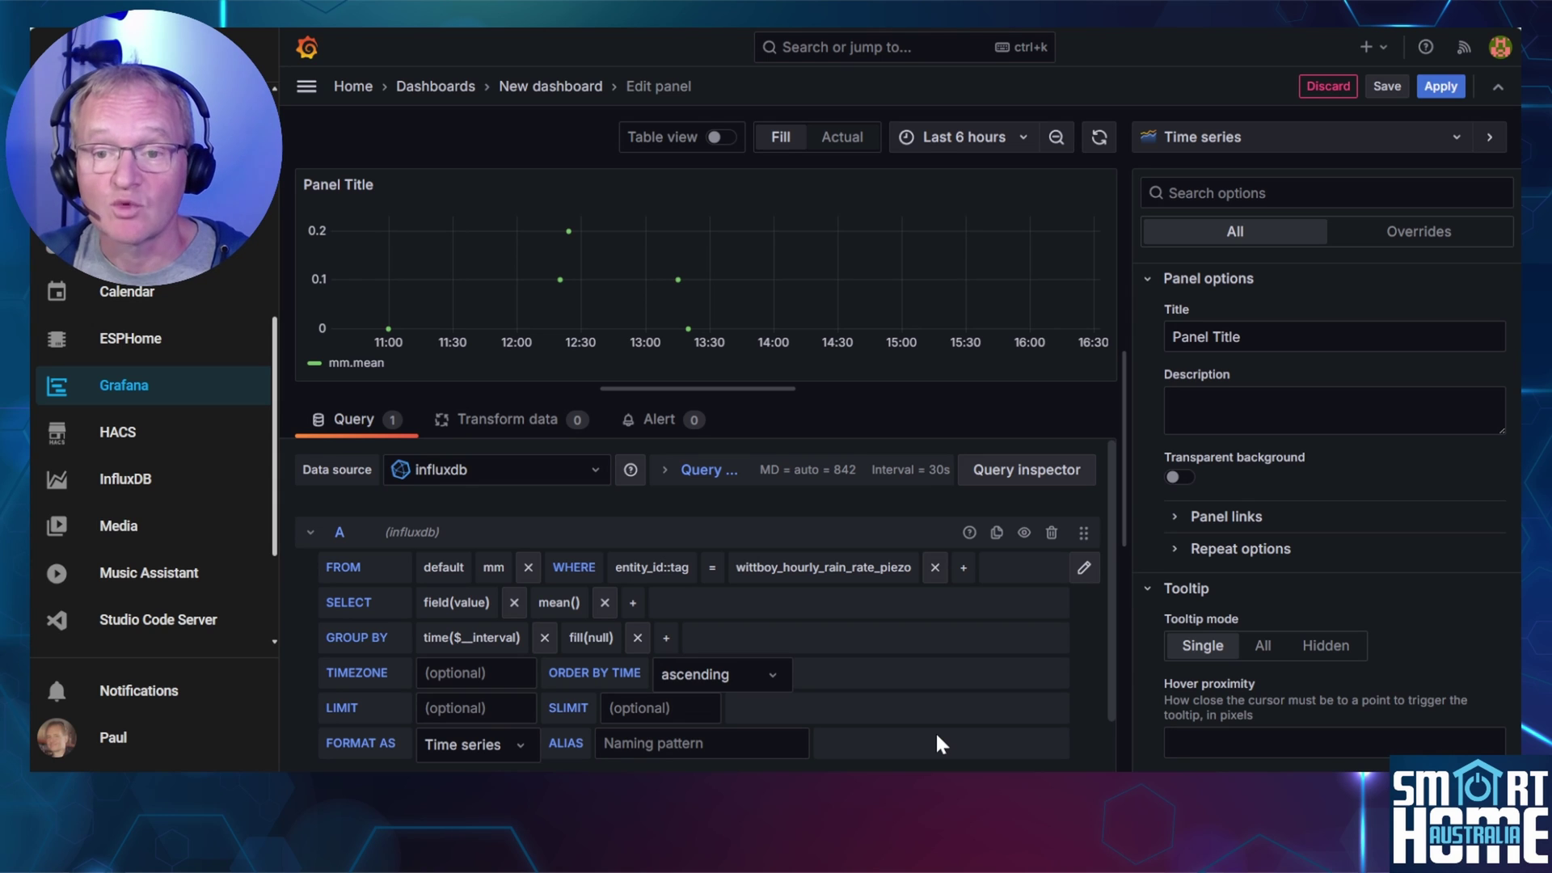
Name both the series alias and the query Hourly Rain Rate
type("Hourly Rain Rate")
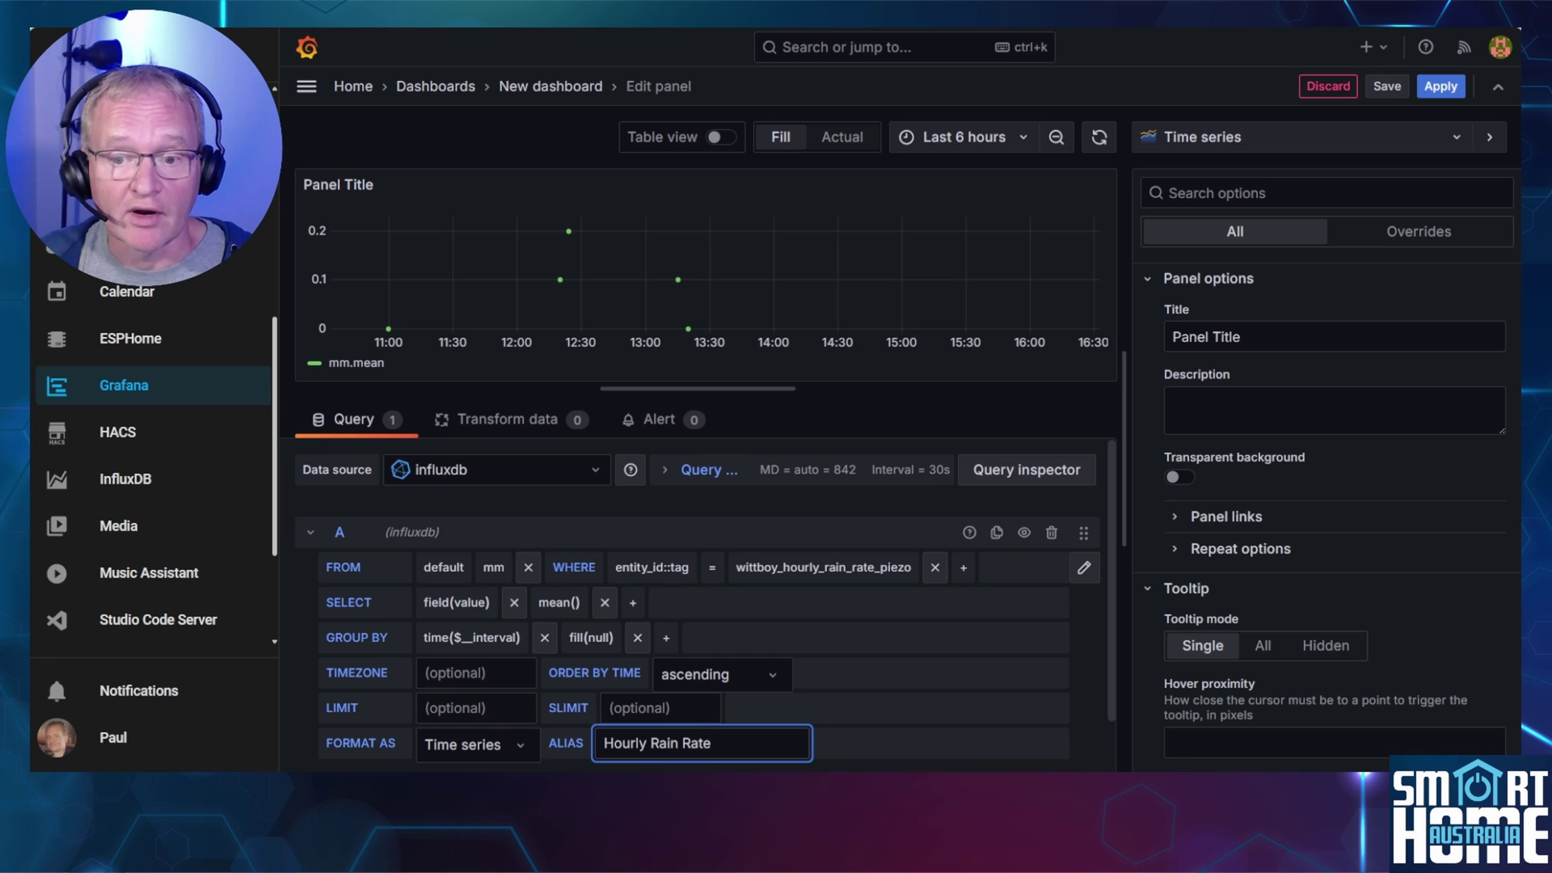
left_click(340, 532)
type("Hourly Rain Rate")
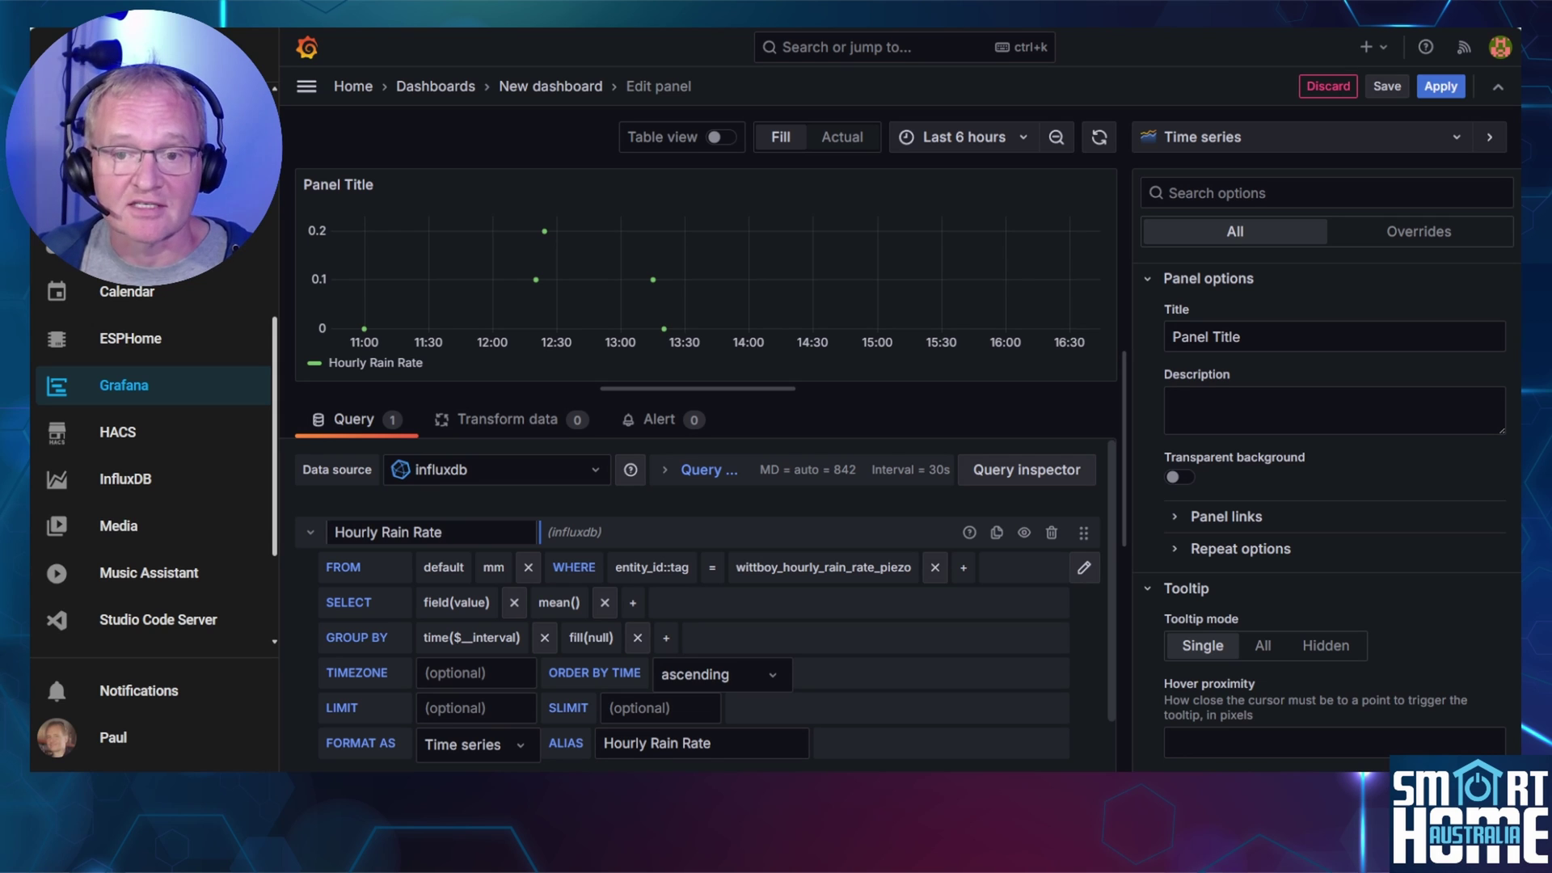
key("Return")
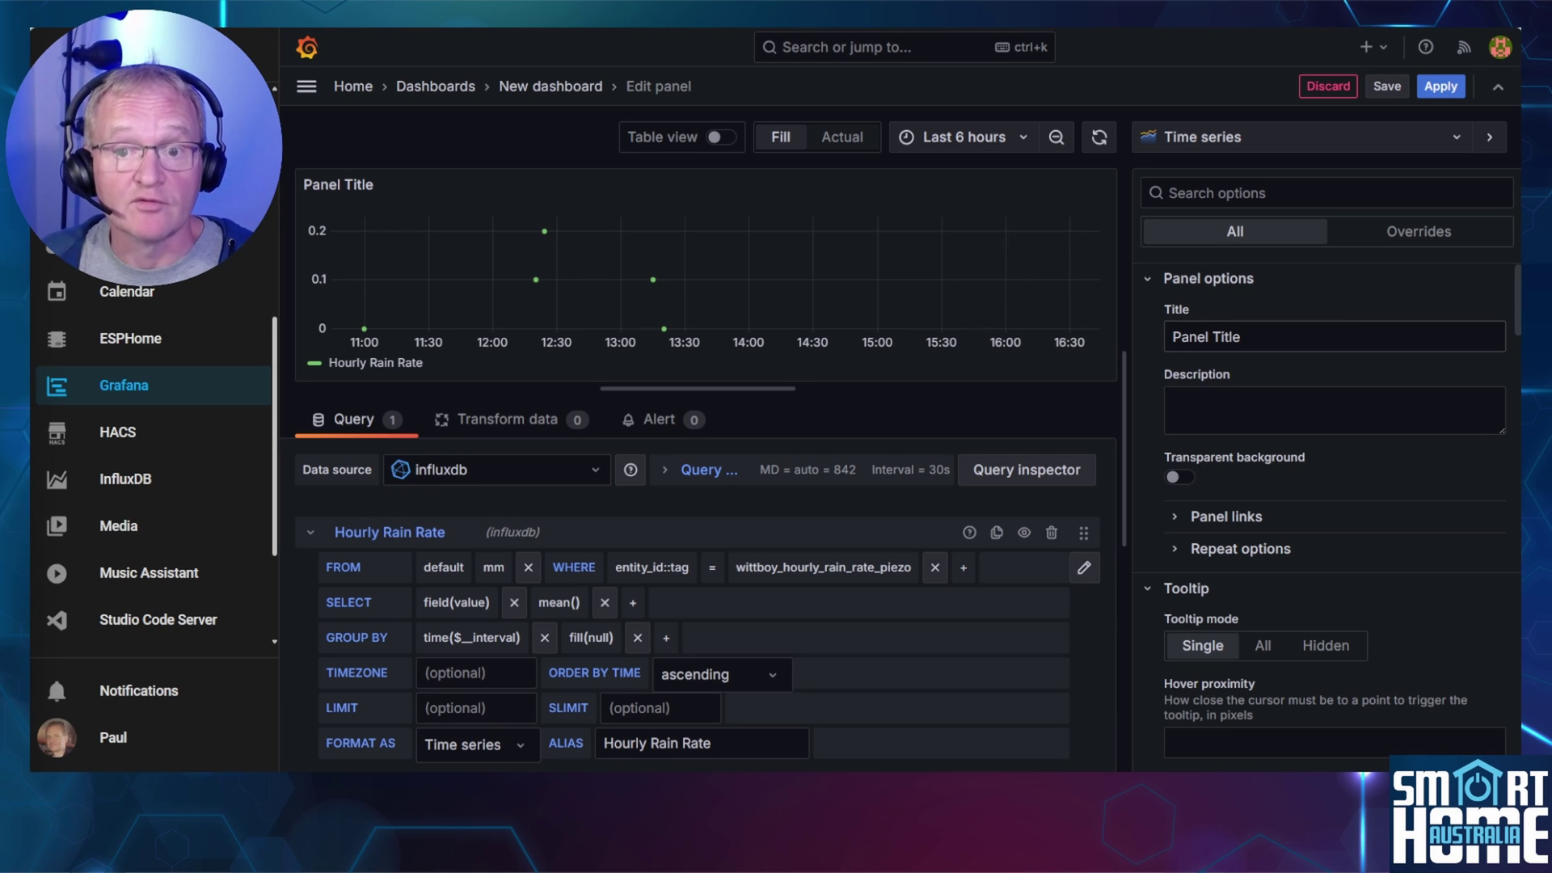
Set tooltip All, axis label Millimeters, connected line, fill opacity 20 with Opacity gradient
scroll(1262, 343, "down", 4)
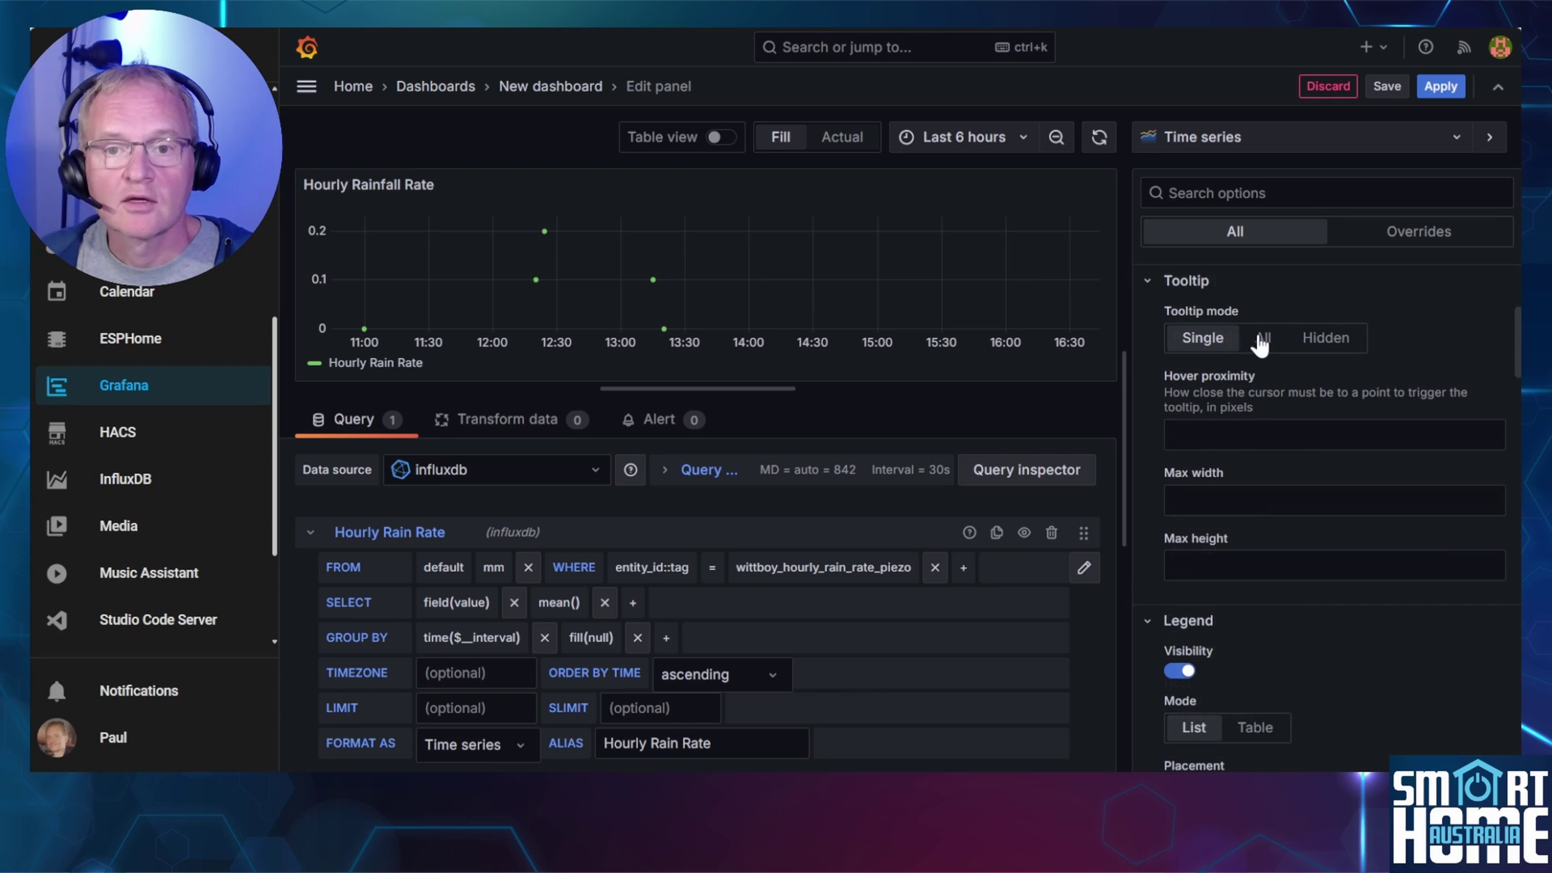
left_click(1261, 340)
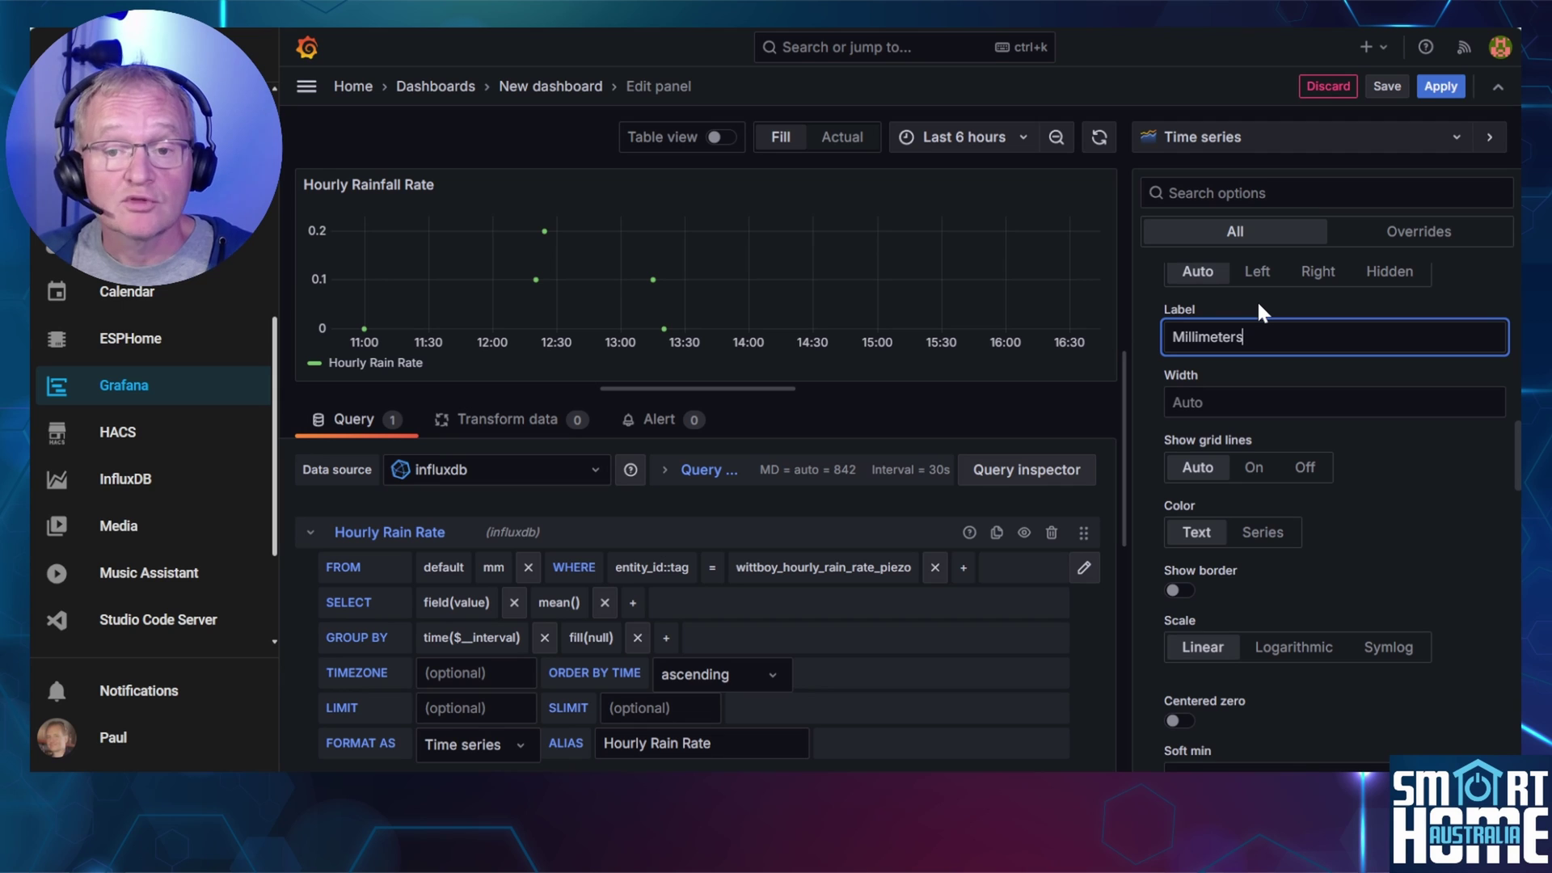
left_click(1257, 299)
scroll(1291, 752, "up", 10)
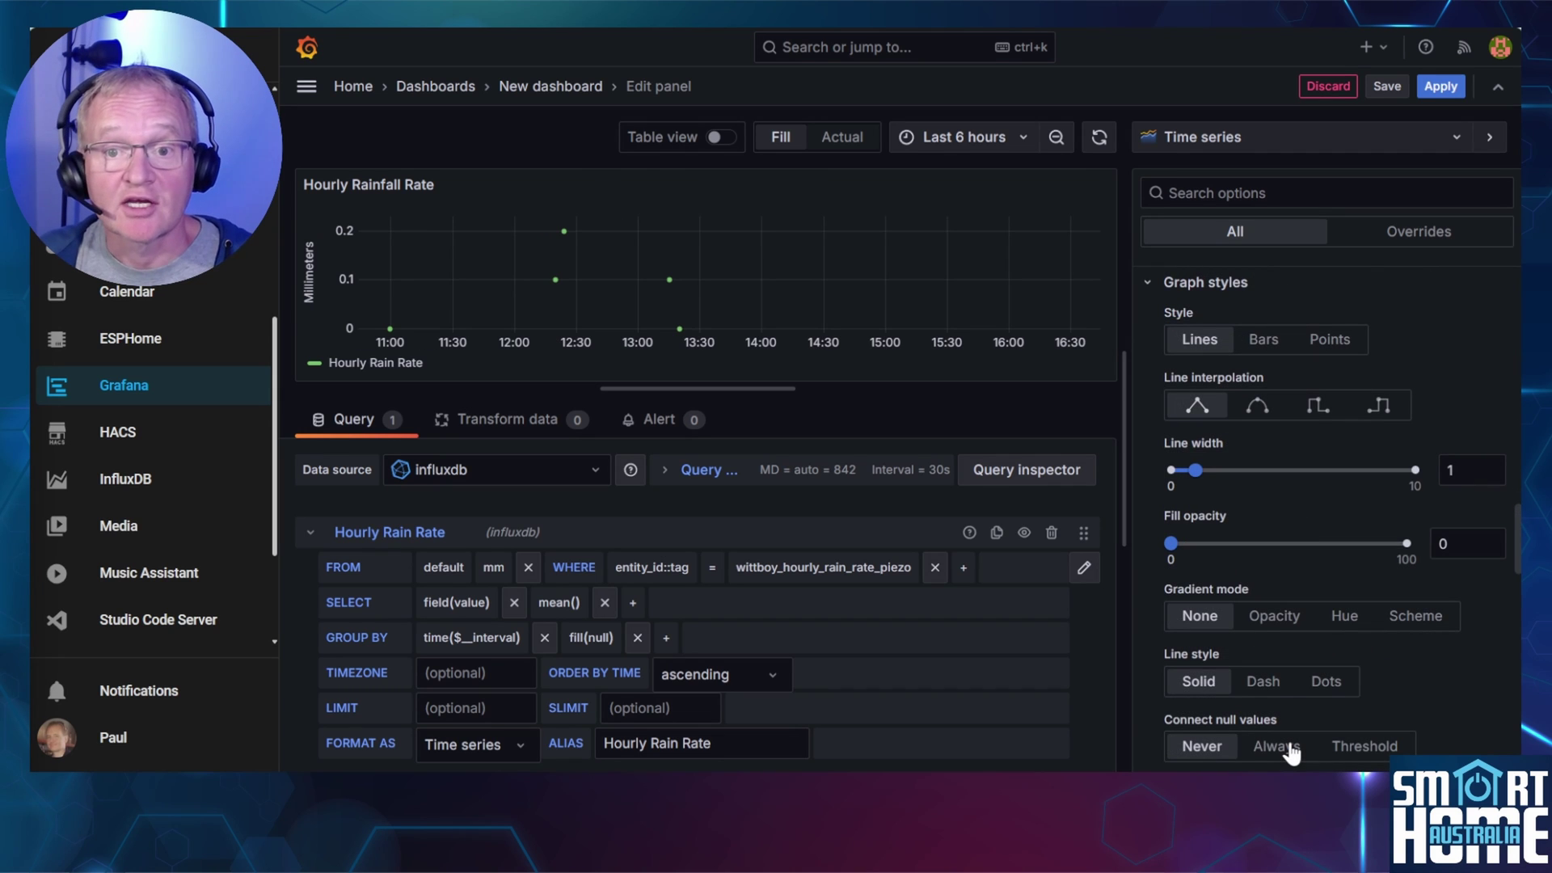
left_click(1290, 748)
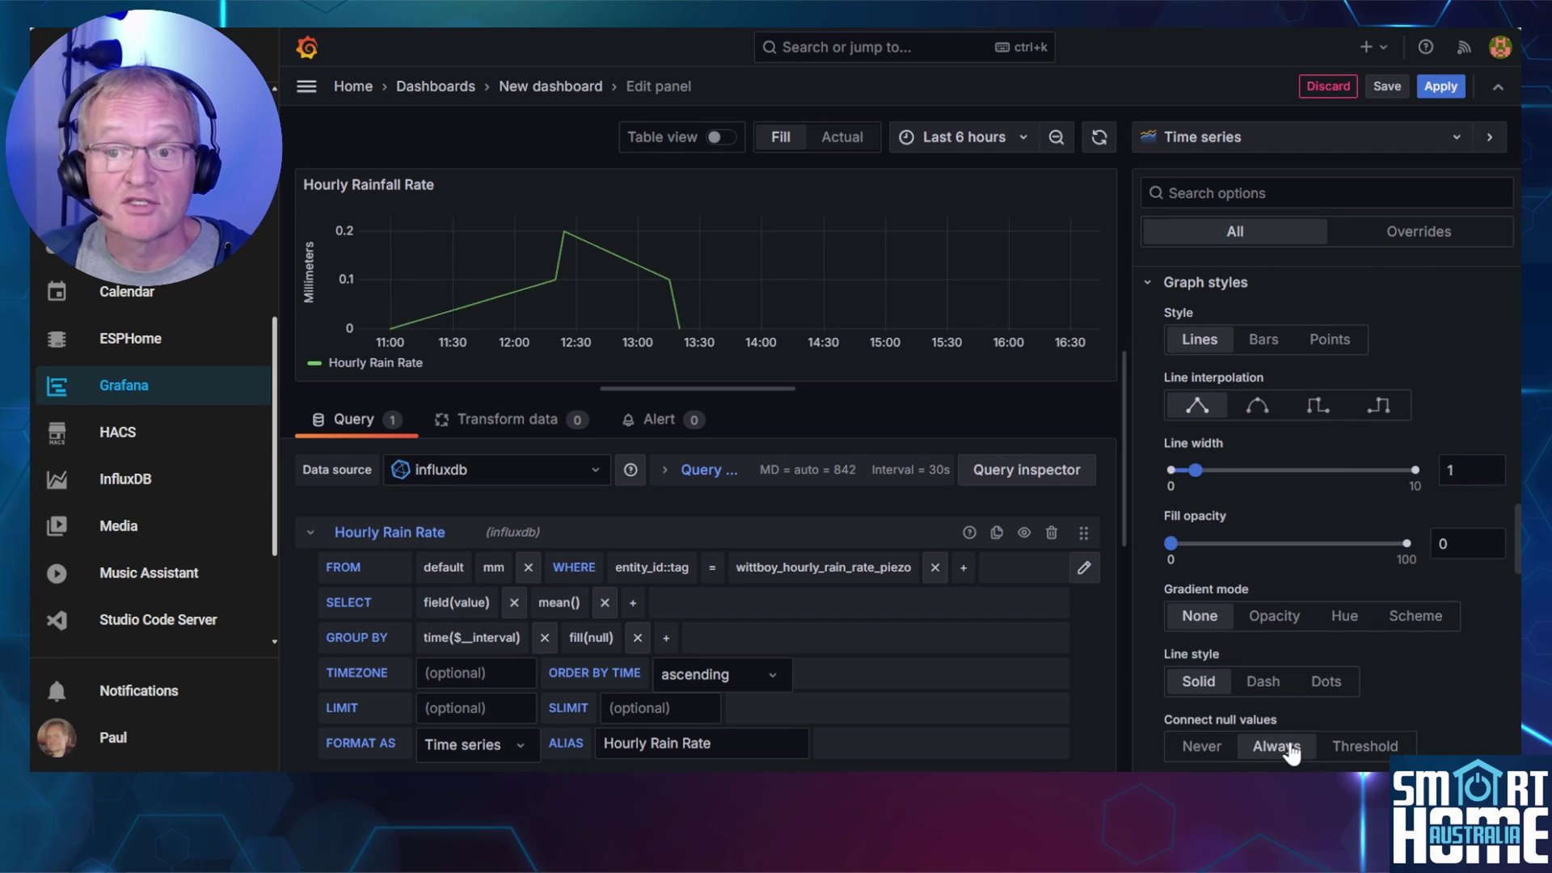
left_click_drag(1170, 544, 1218, 544)
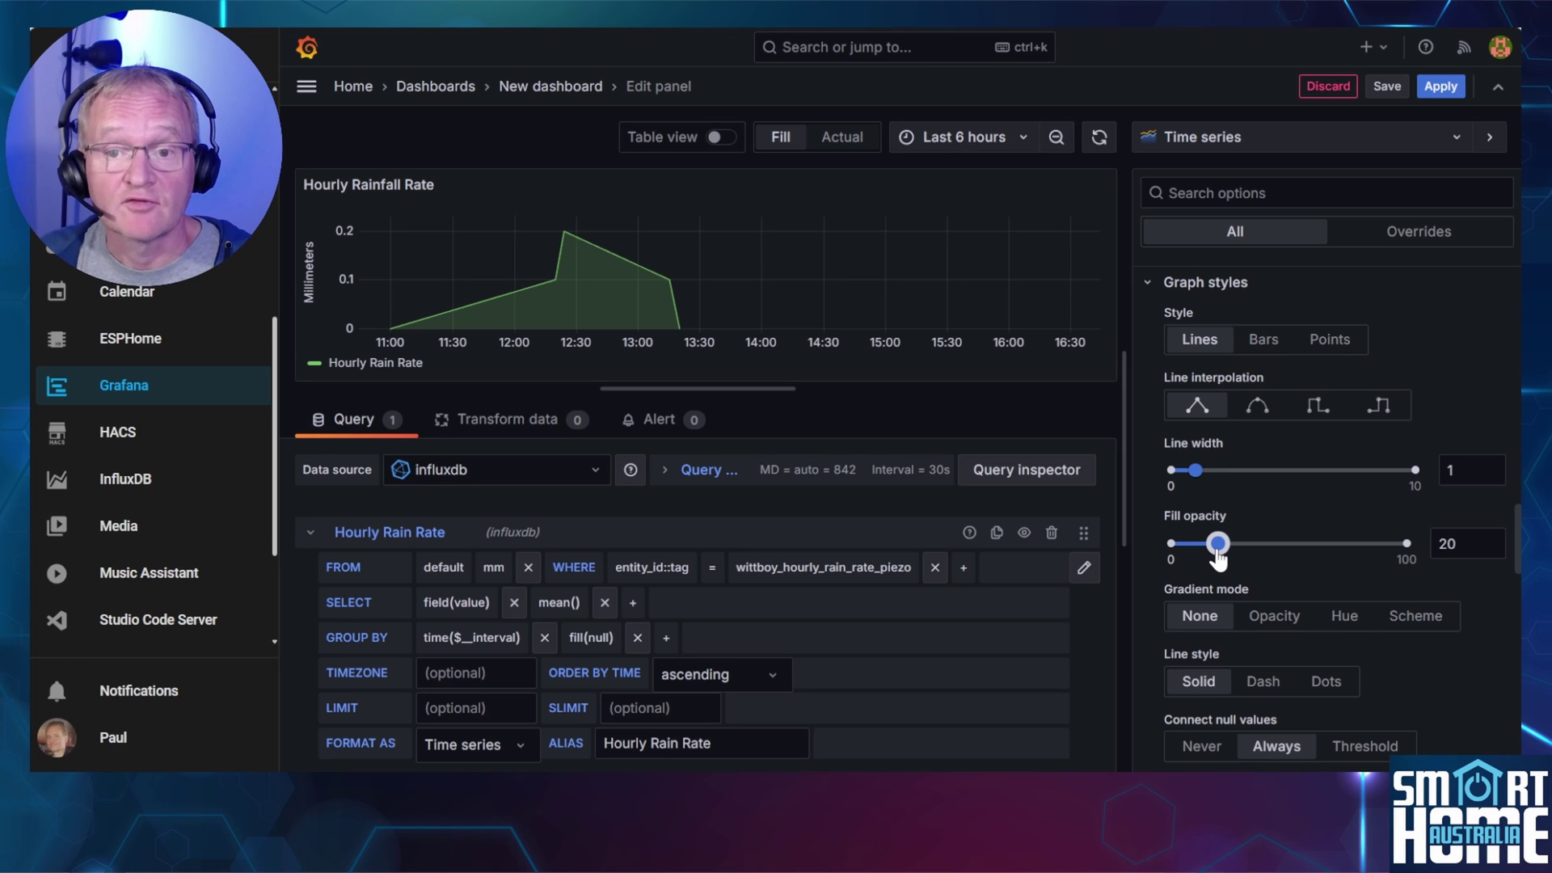
left_click(1265, 618)
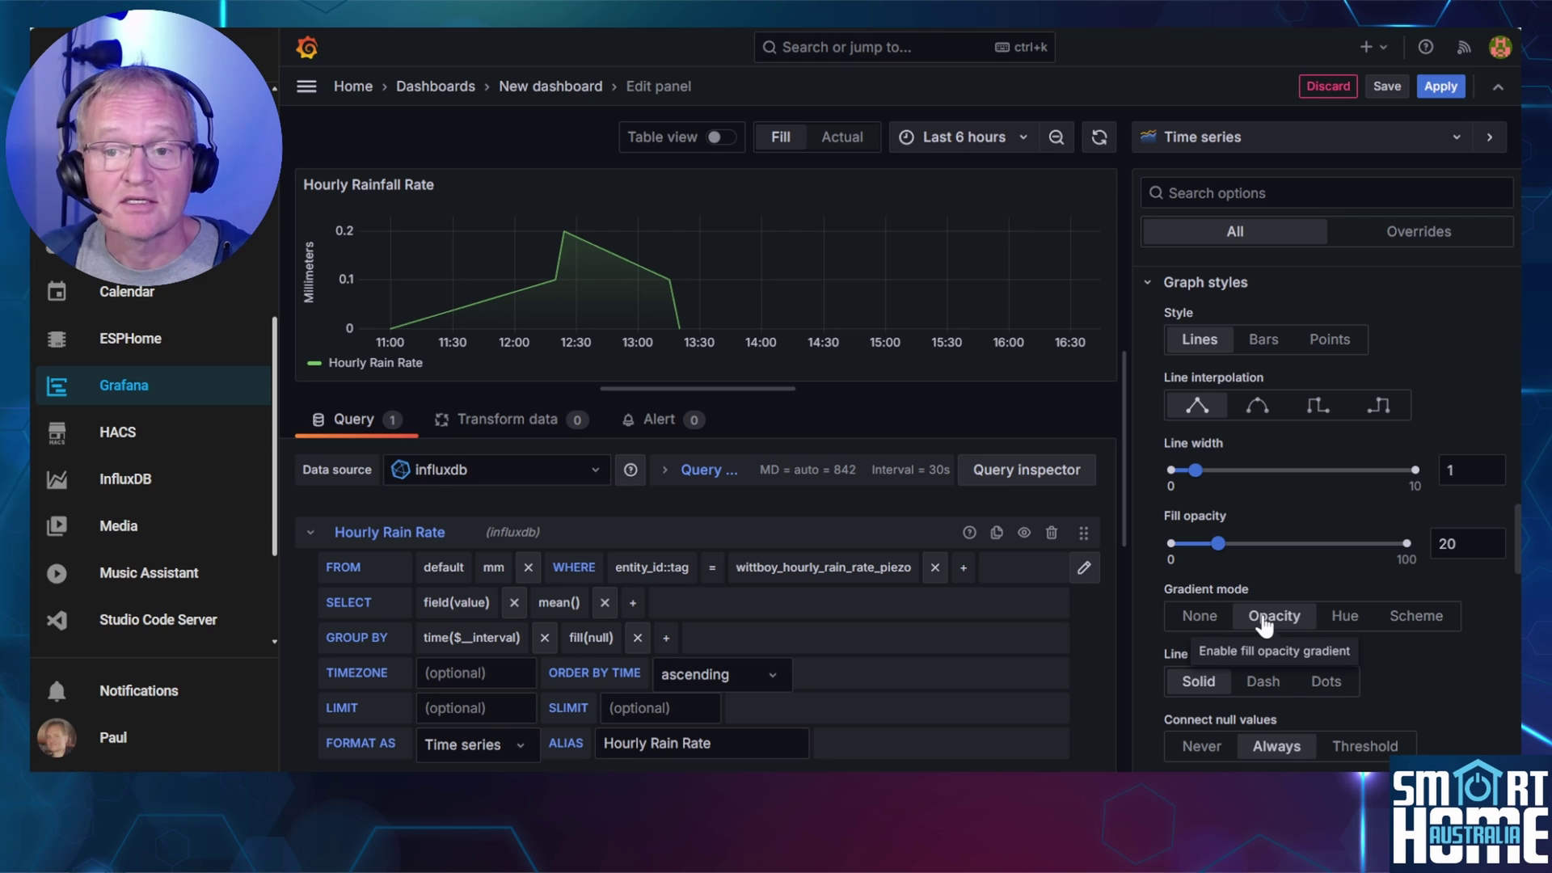
Apply the Hourly Rainfall Rate panel so it joins Outside Temperature on the dashboard
left_click(1441, 87)
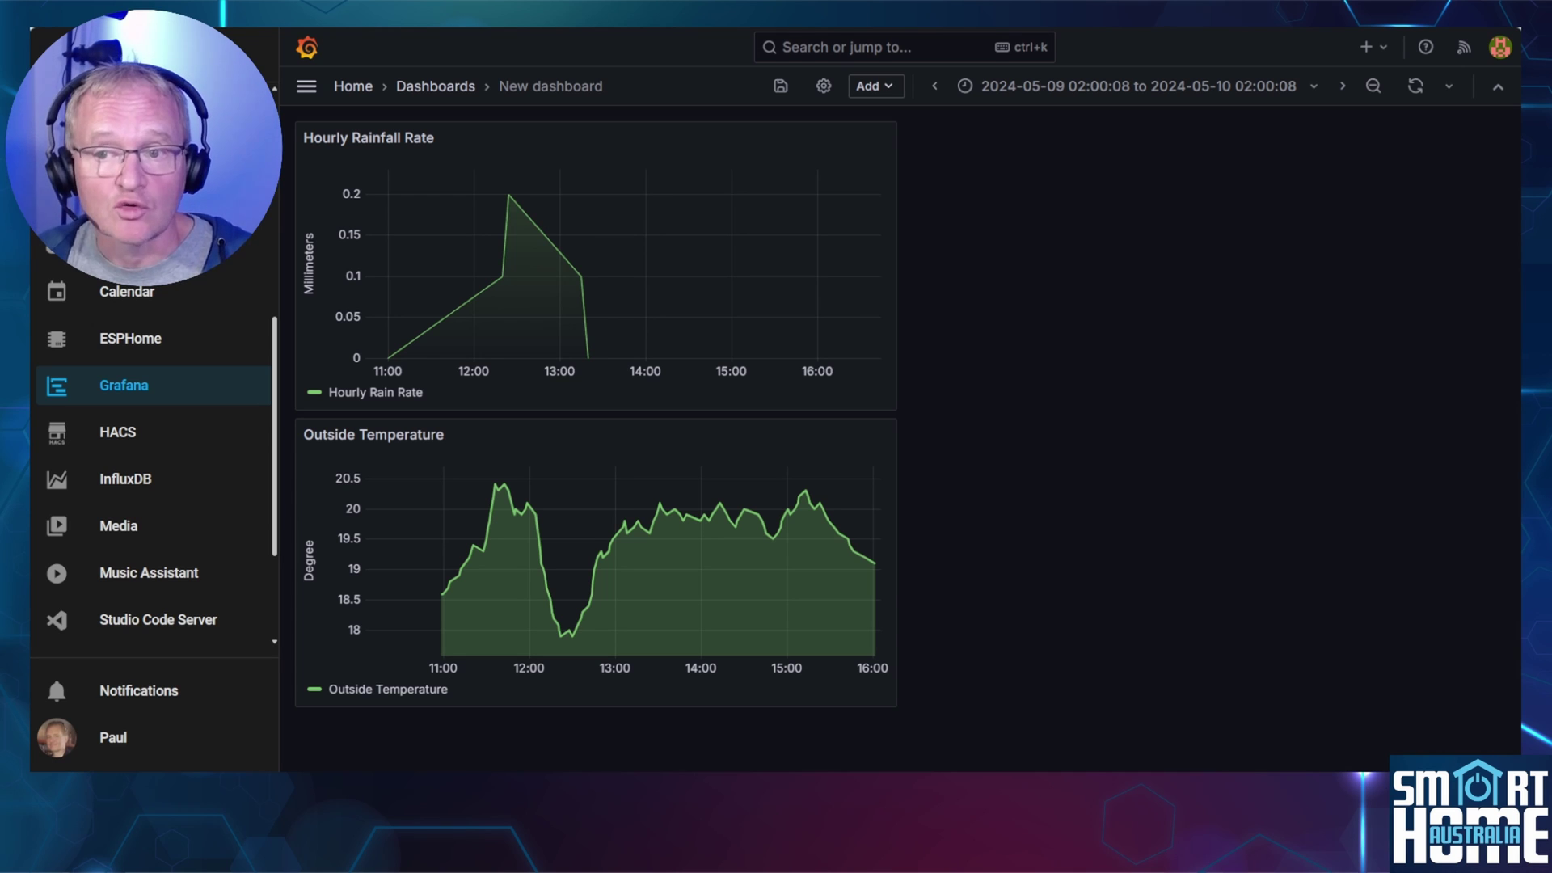
left_click(888, 96)
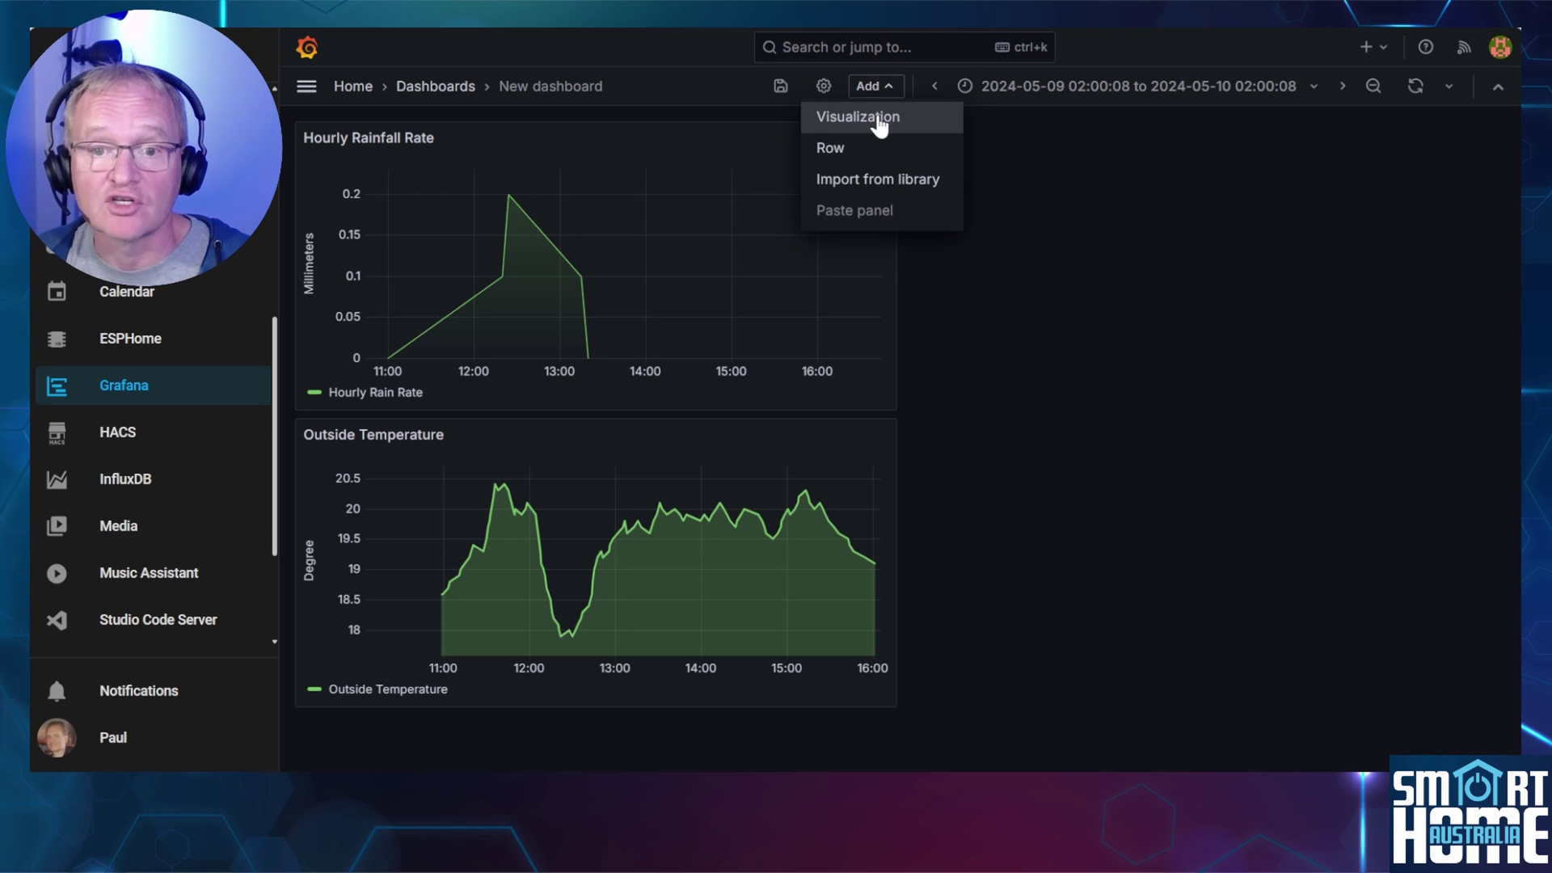
Add a new Gauge visualization panel querying the V measurement
left_click(879, 122)
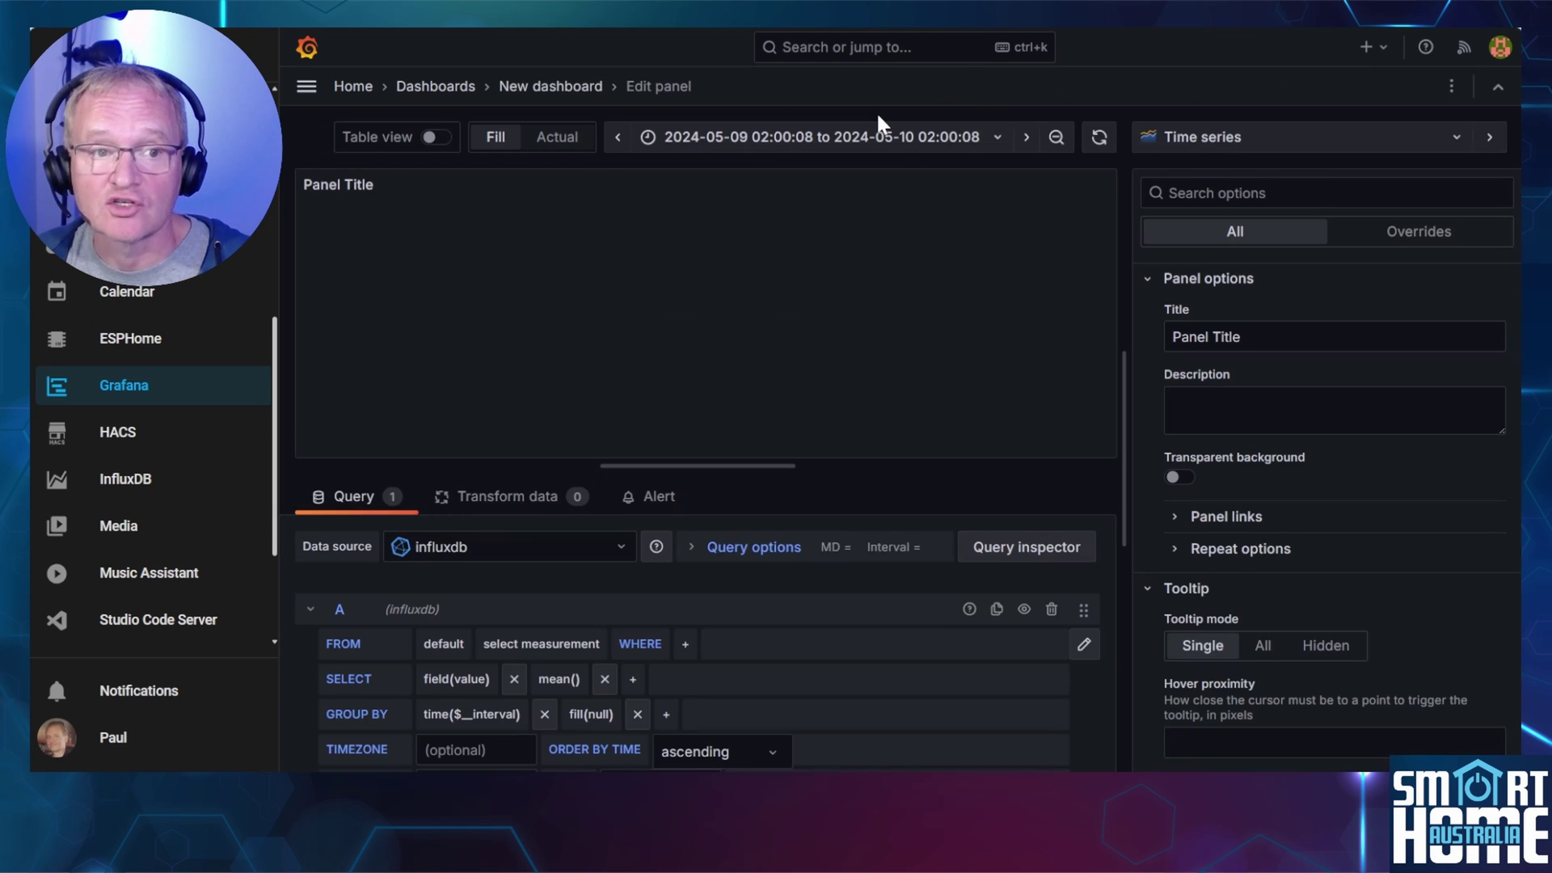
left_click(1456, 137)
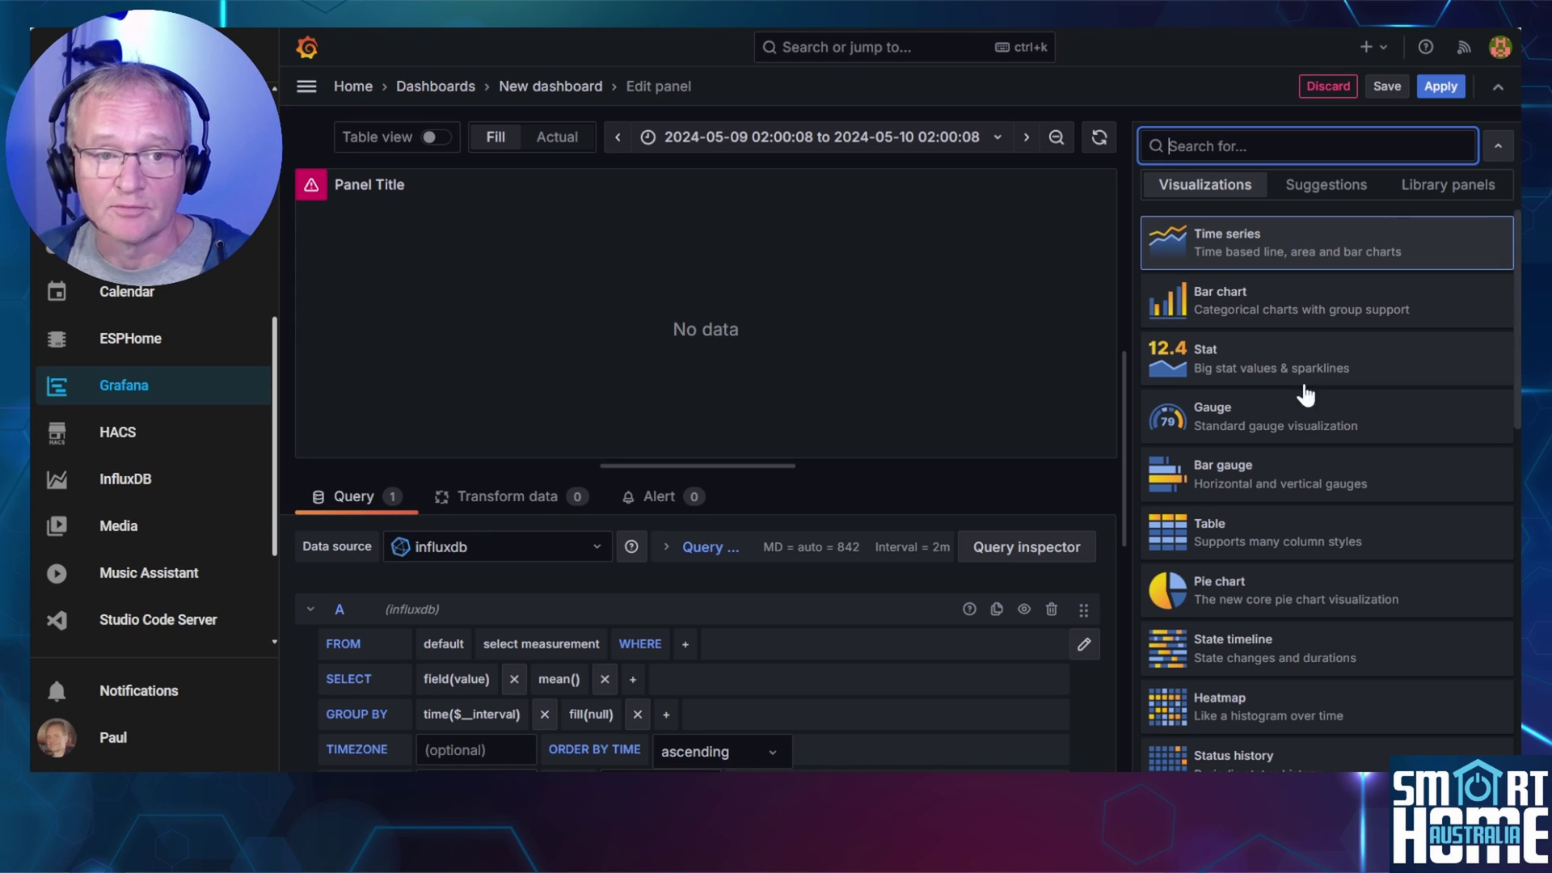
left_click(1277, 424)
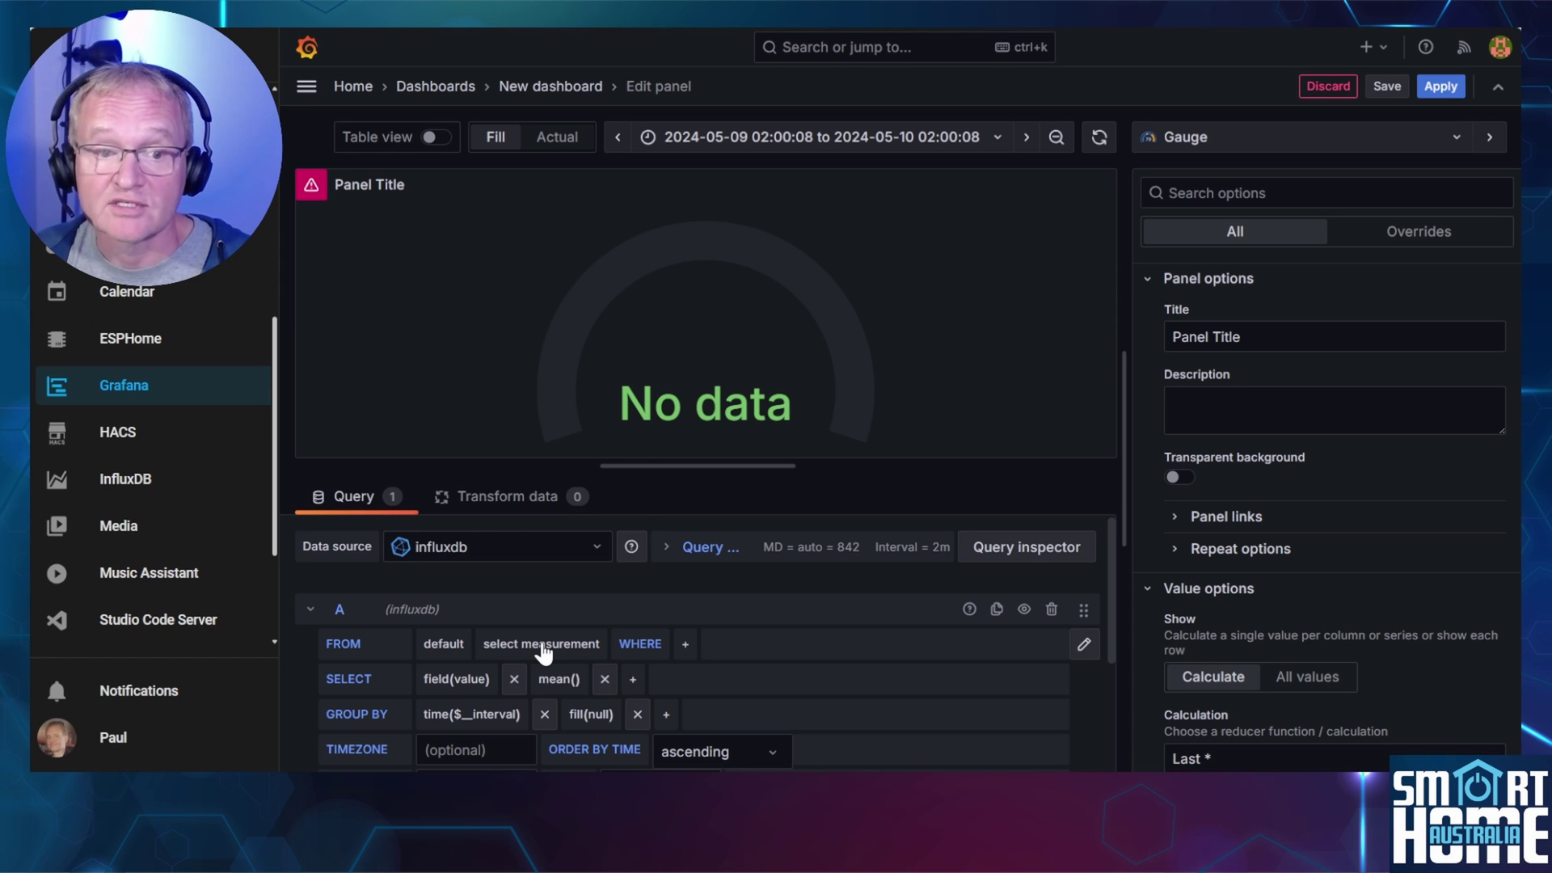
left_click(541, 644)
scroll(510, 420, "down", 3)
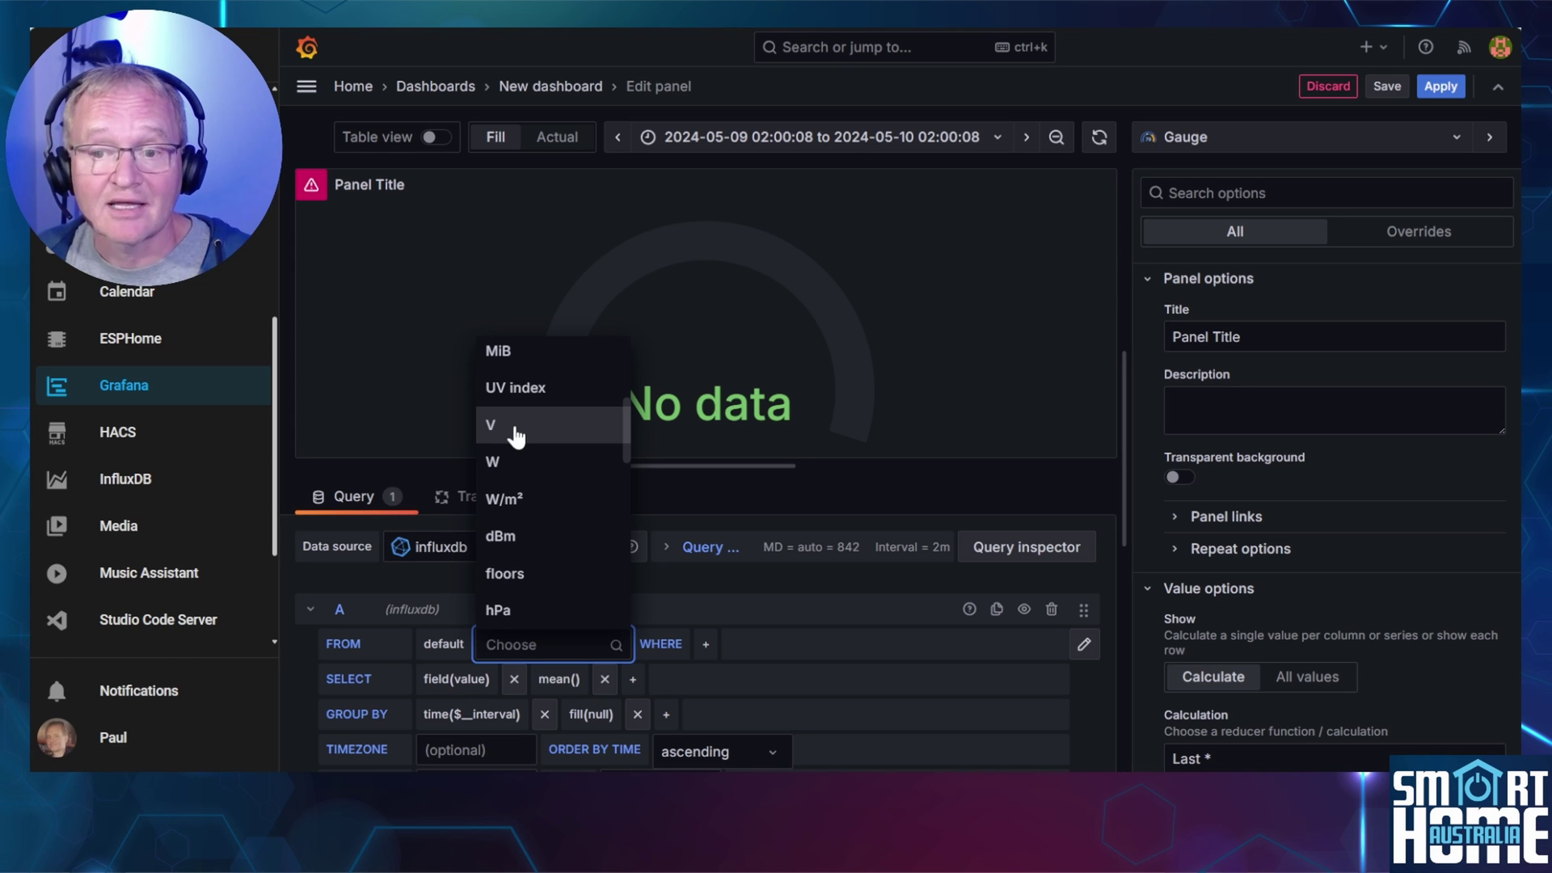
left_click(515, 427)
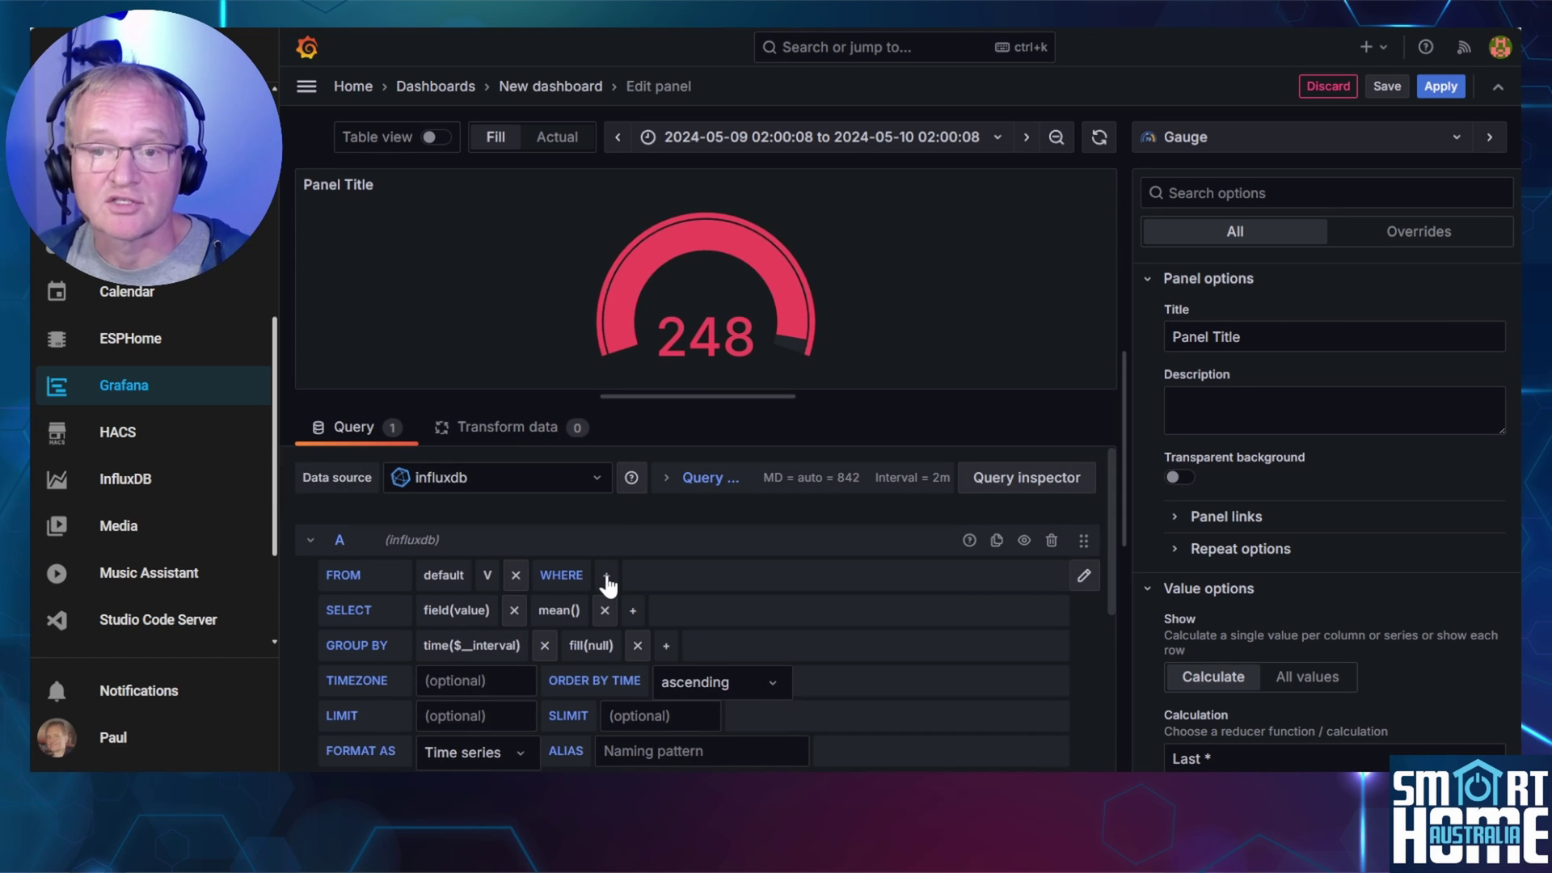
Filter on entity_id wittboy_wh90_capacitor and alias the series Capacitor Voltage
left_click(606, 575)
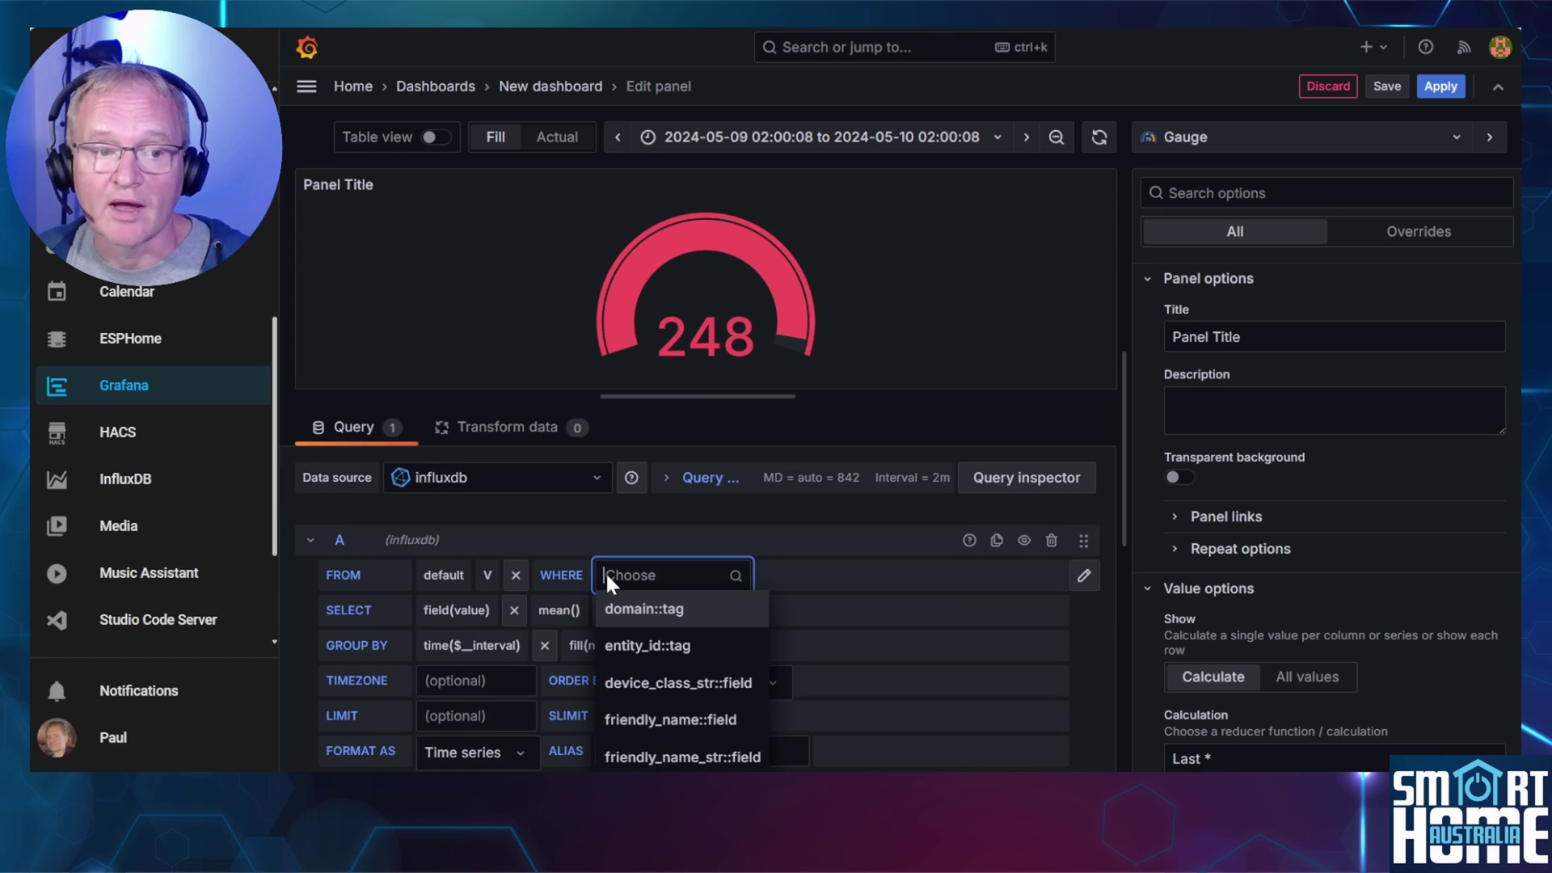
left_click(639, 647)
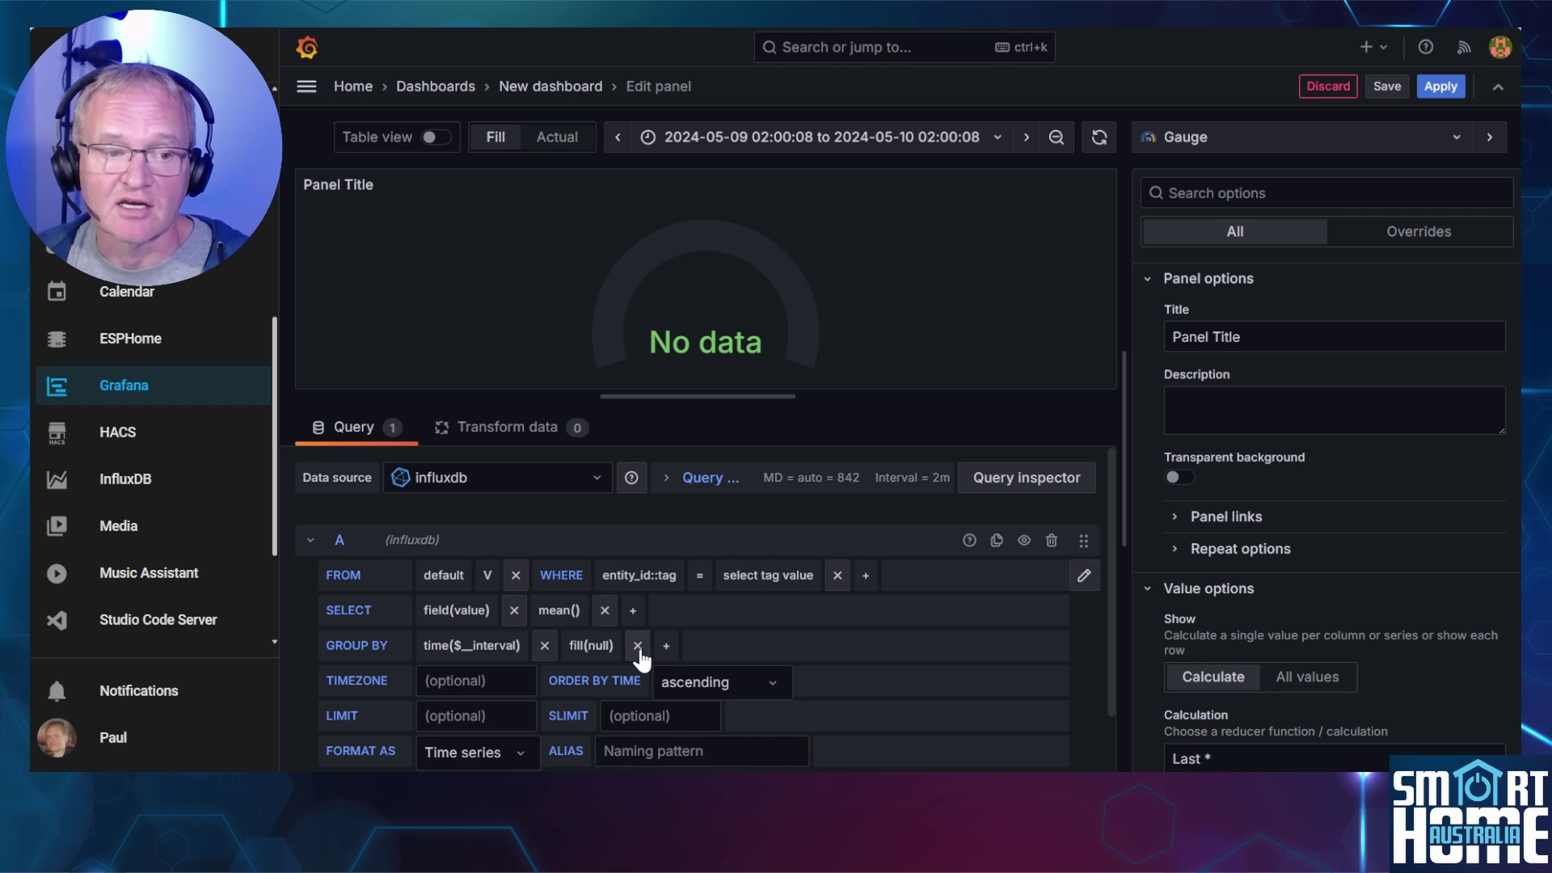
left_click(759, 586)
type("wittboy")
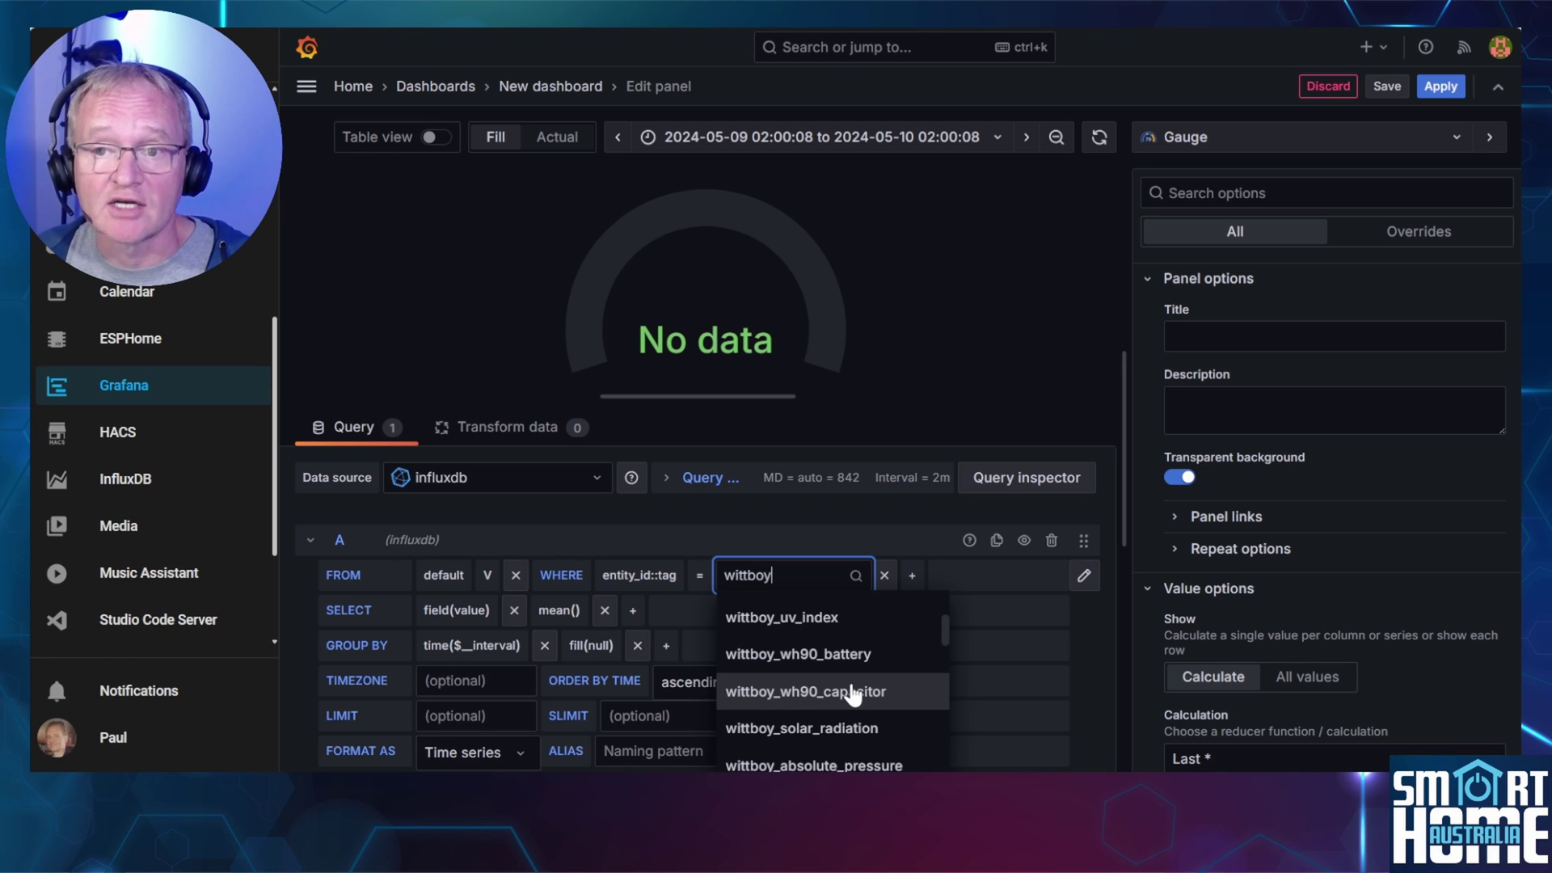
left_click(852, 694)
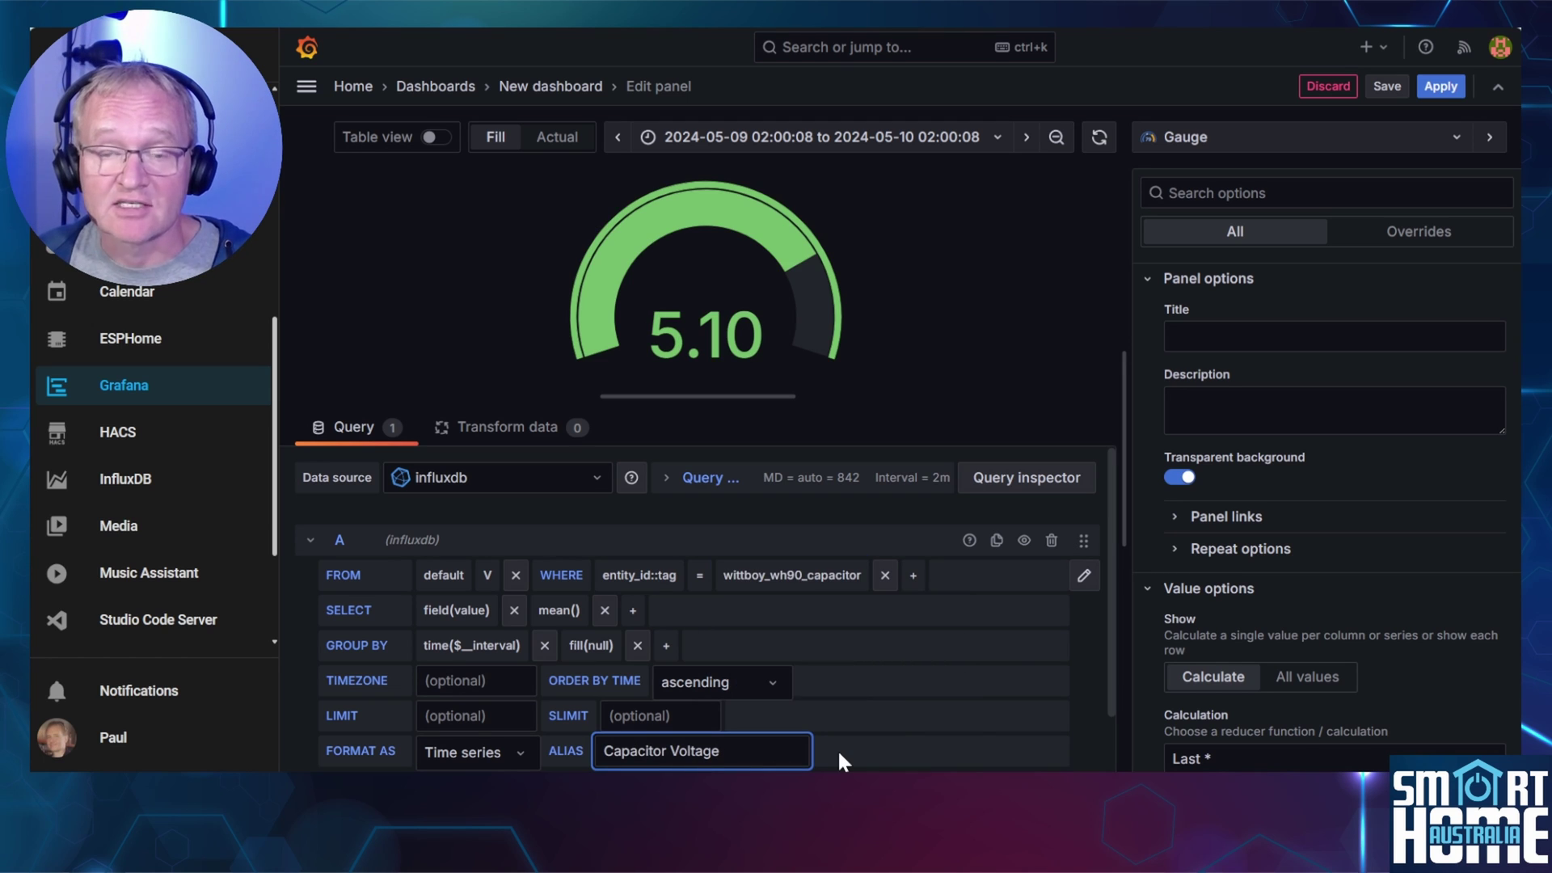
left_click(838, 748)
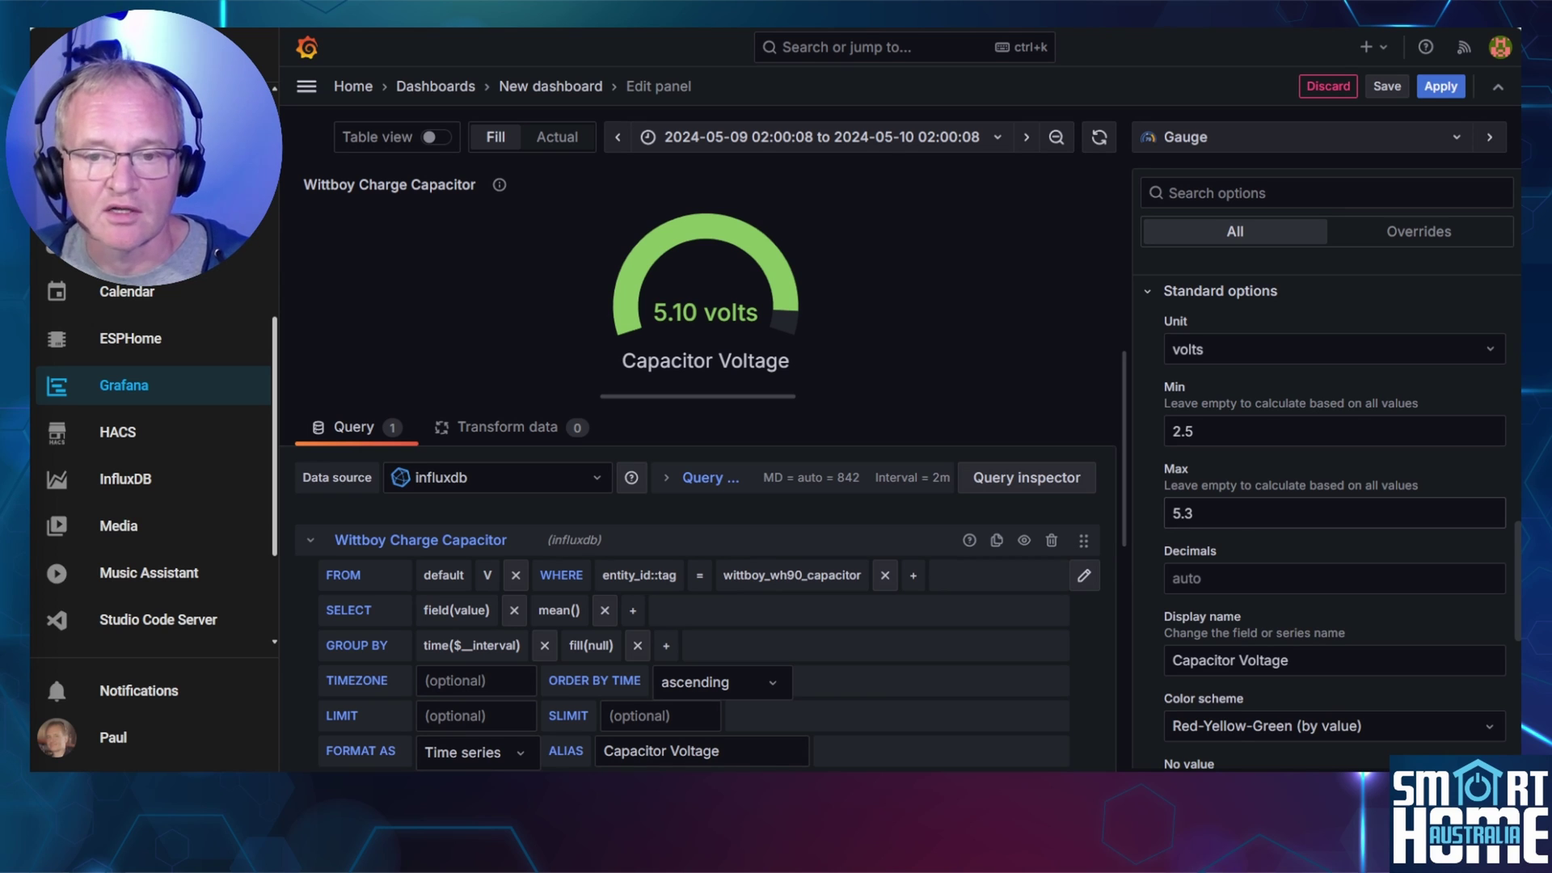
Give the gauge the Red-Yellow-Green (by value) colour scheme
left_click(1334, 726)
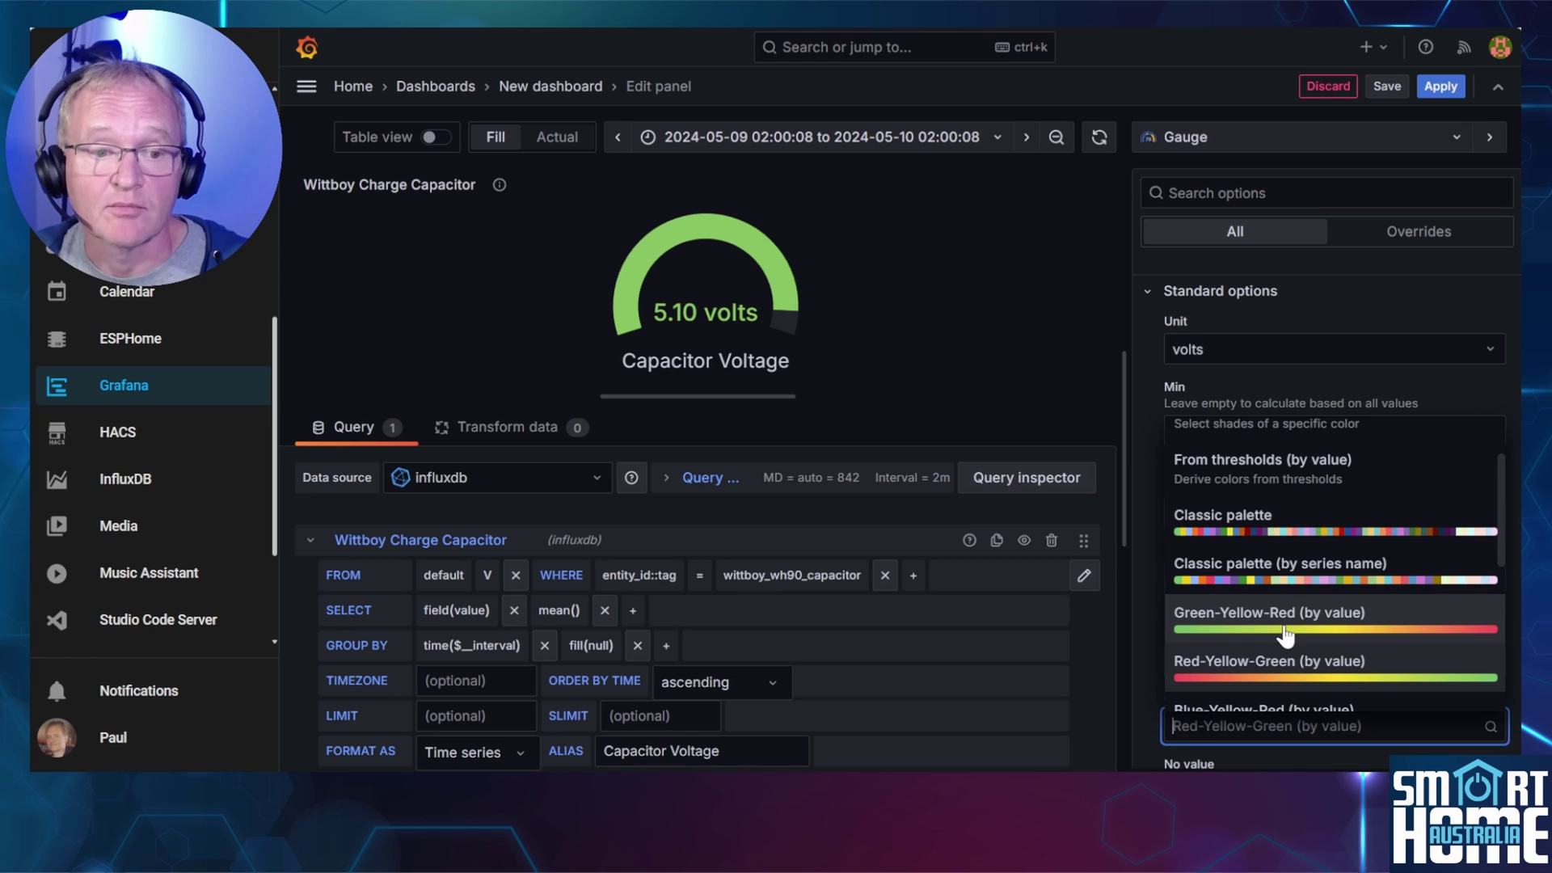
left_click(1274, 681)
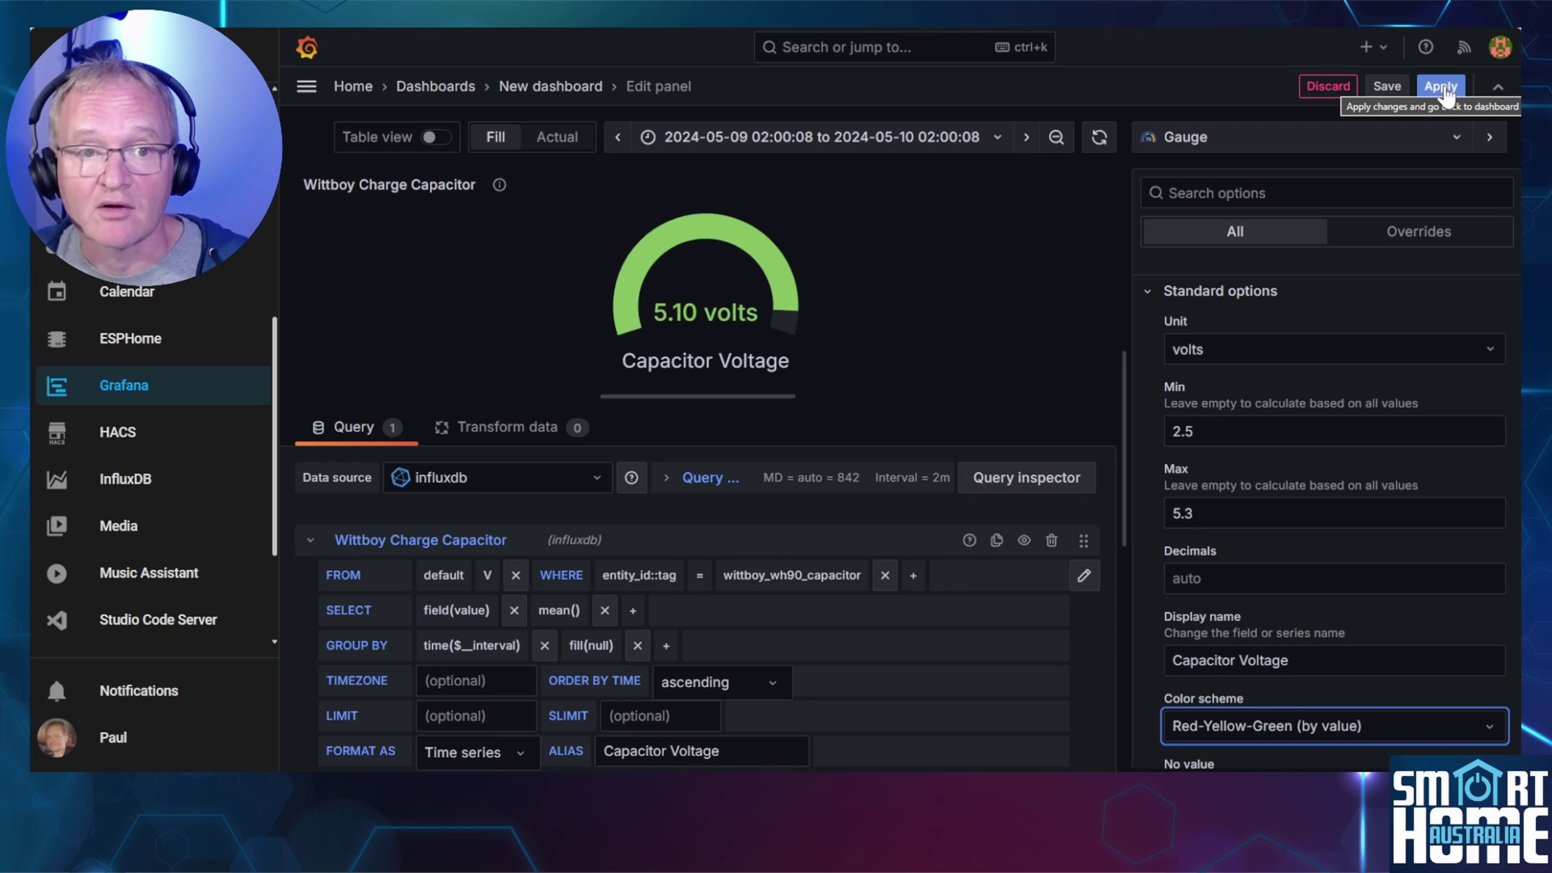
Apply the gauge, shrink it beside Hourly Rainfall Rate, and save as WittBoy Weather Station
left_click(1442, 87)
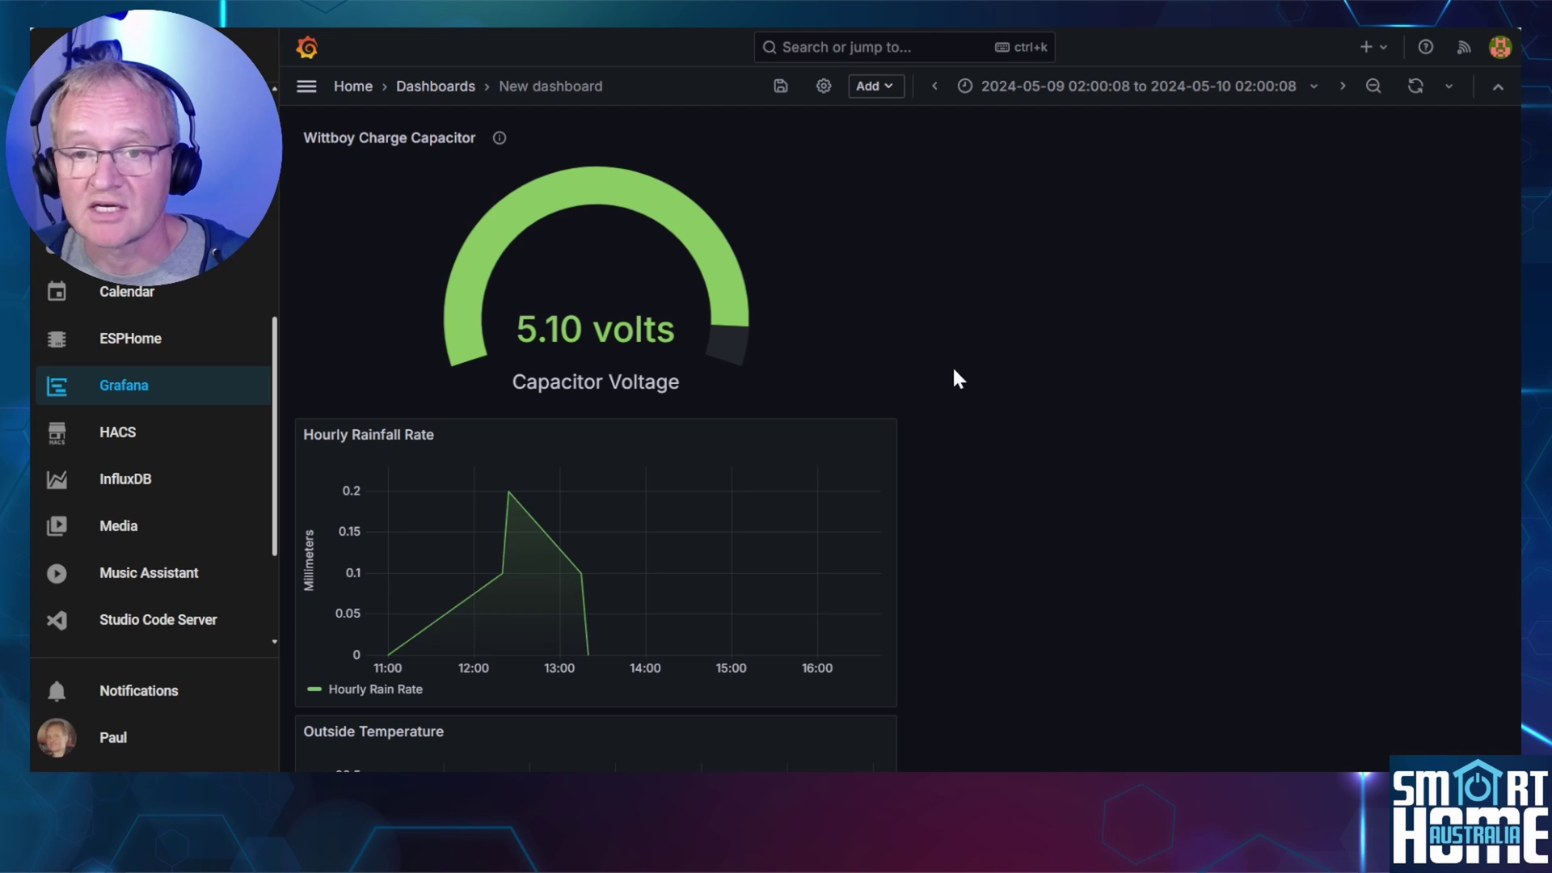
left_click_drag(893, 404, 1067, 179)
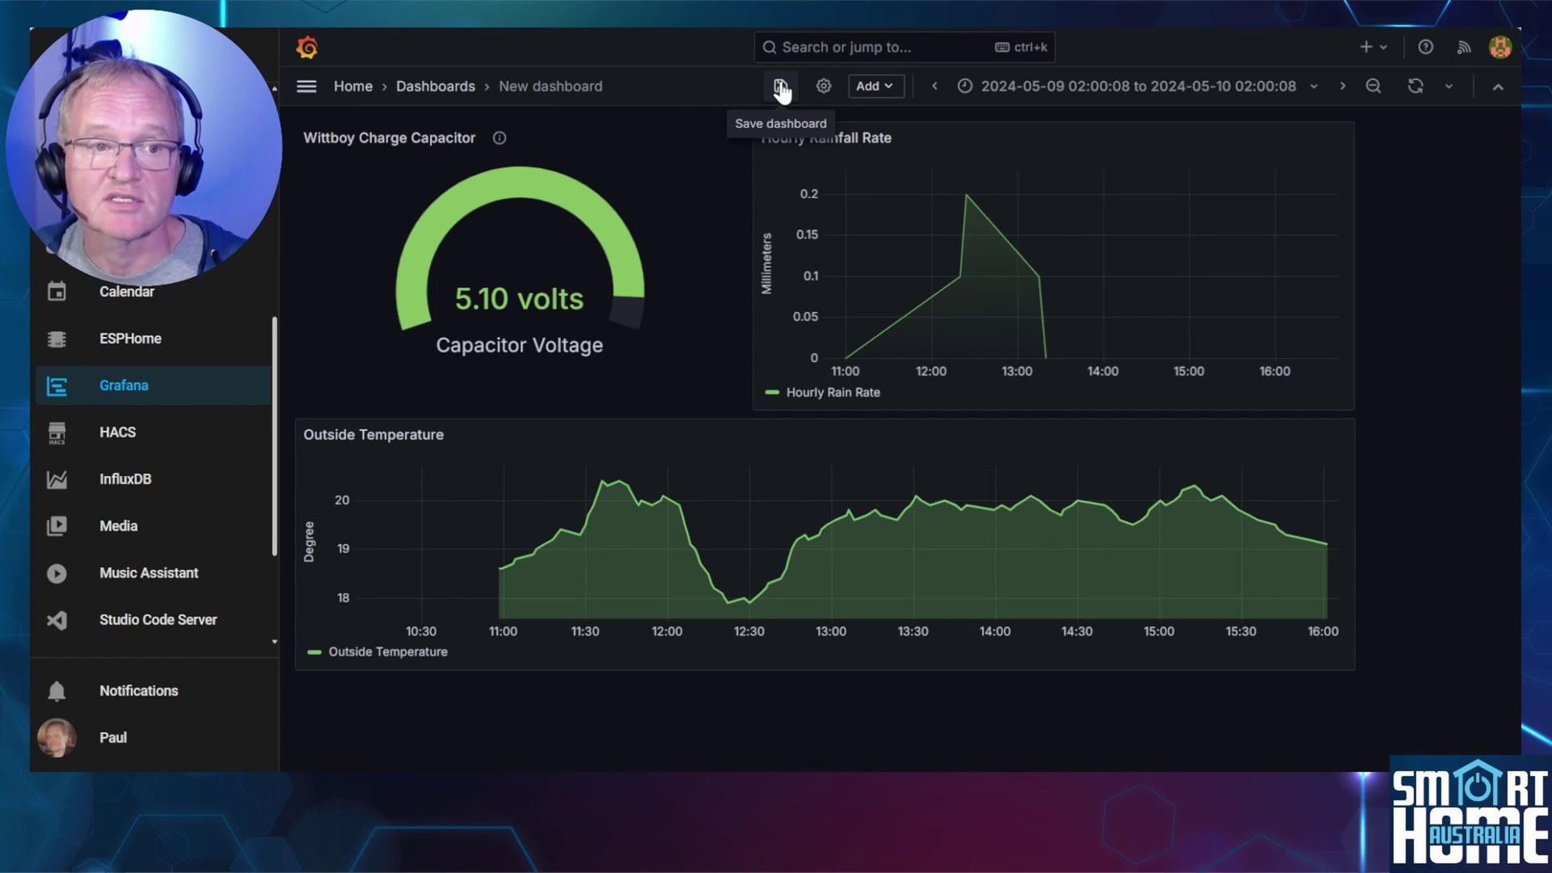
left_click(781, 87)
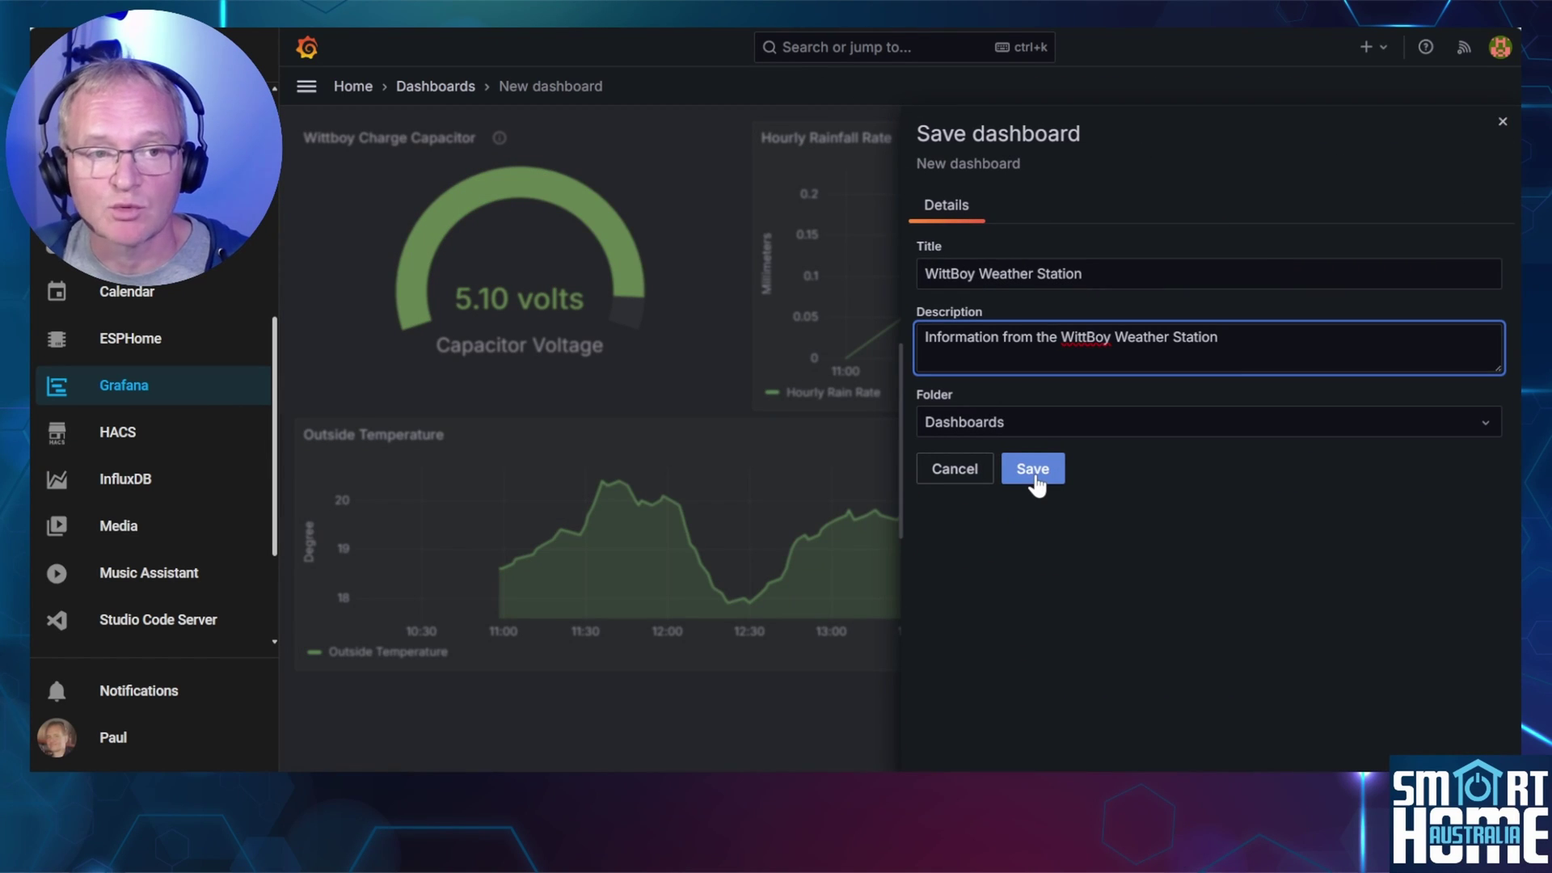
left_click(1036, 483)
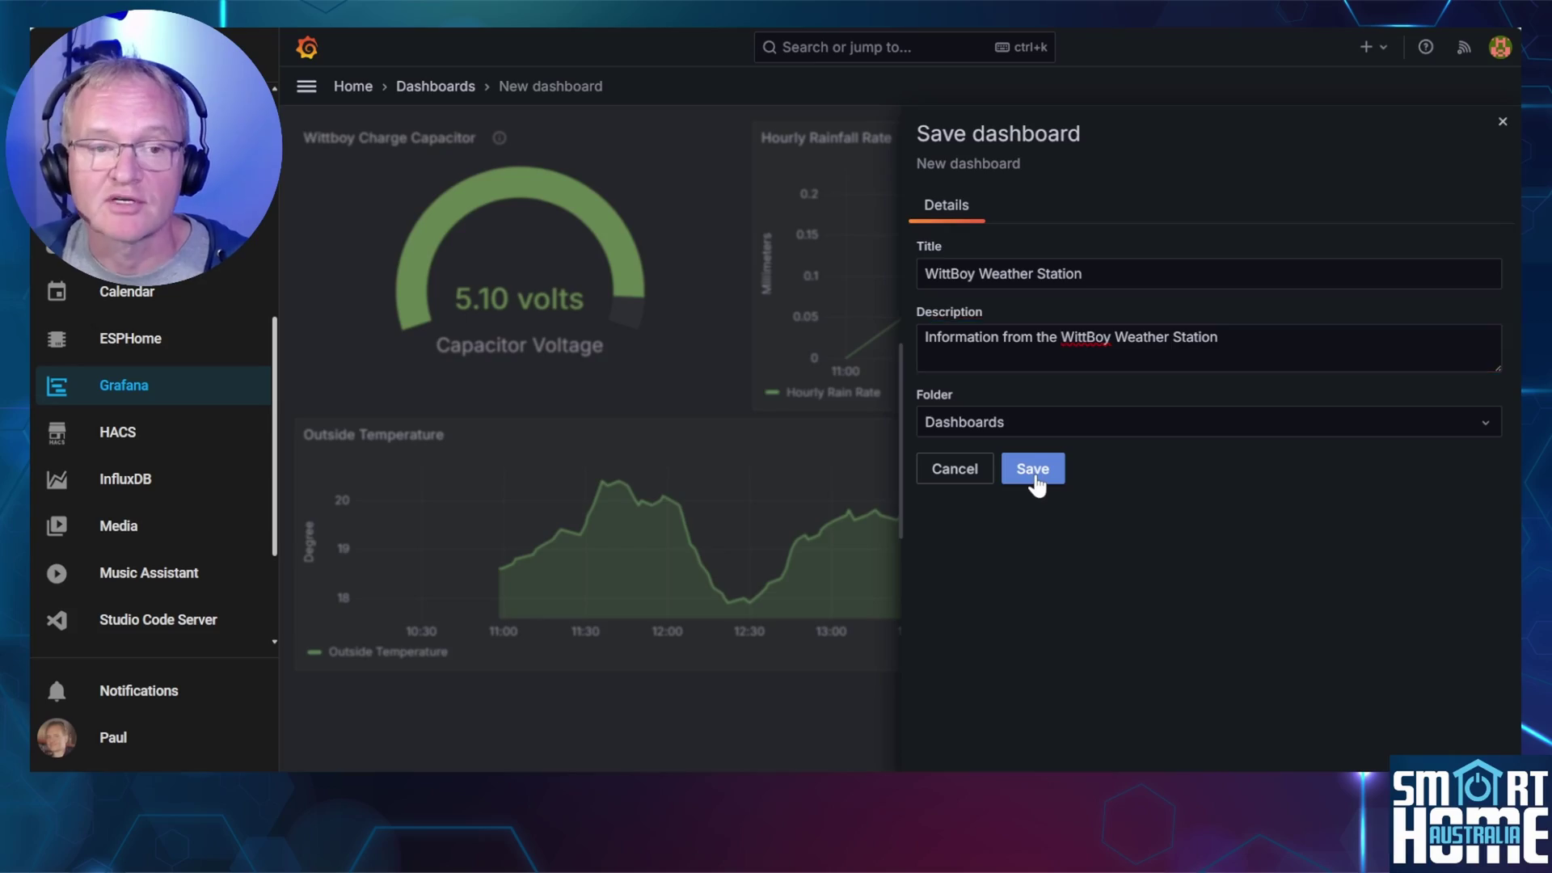